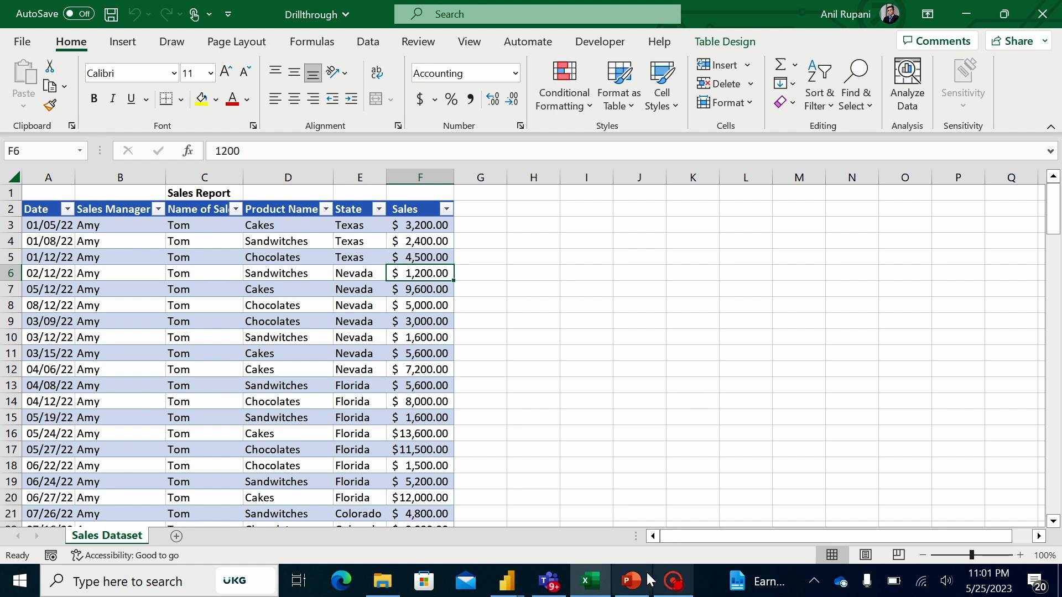
Switch to the Untitled Power BI Desktop window and show its blank report page
click(507, 580)
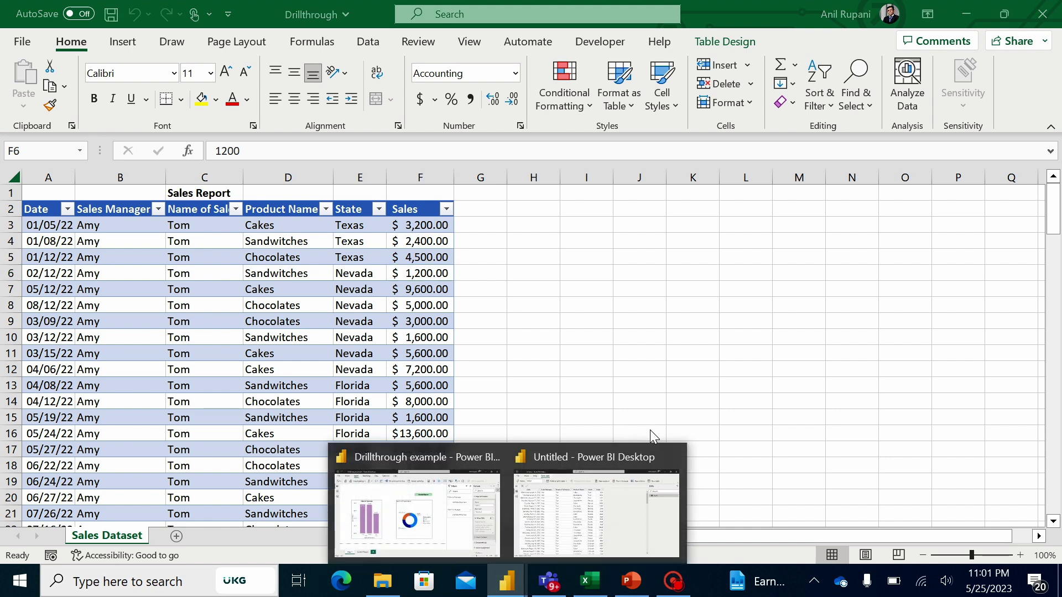
click(636, 489)
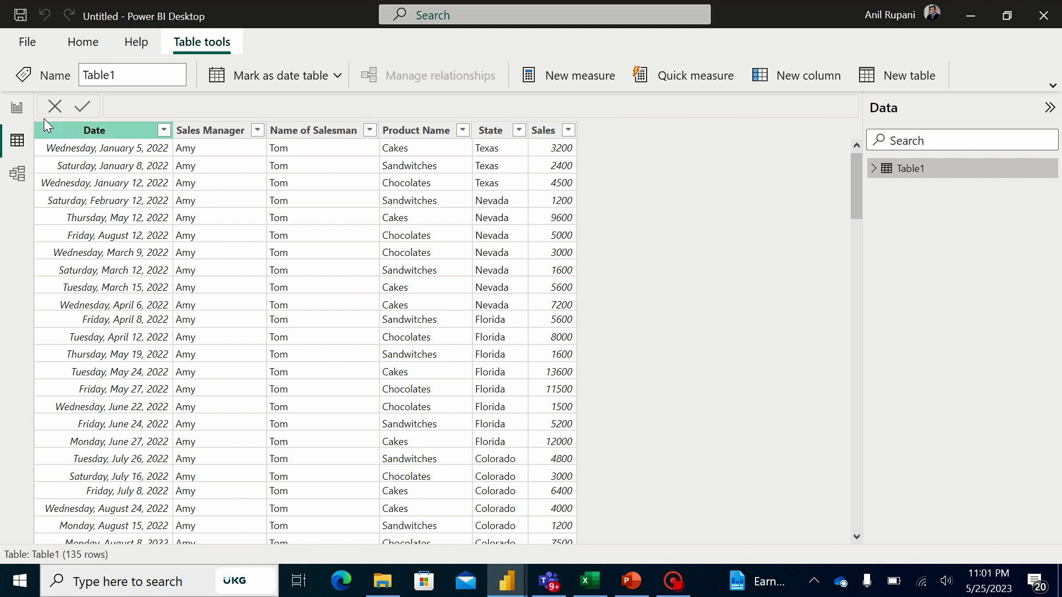
click(17, 111)
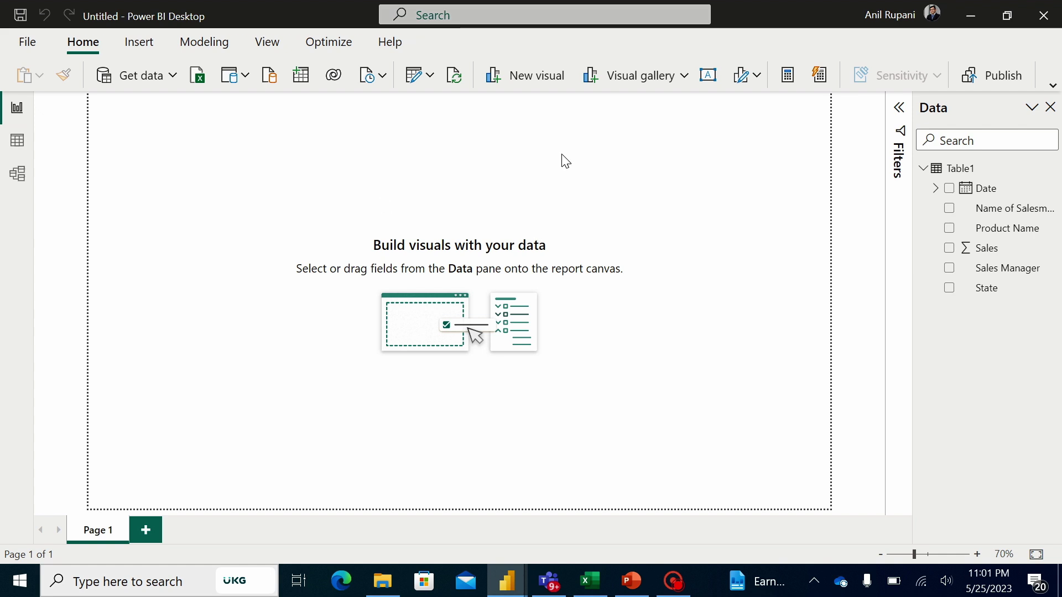
Add a stacked column chart of Sales by Name of Salesman to the page
click(531, 71)
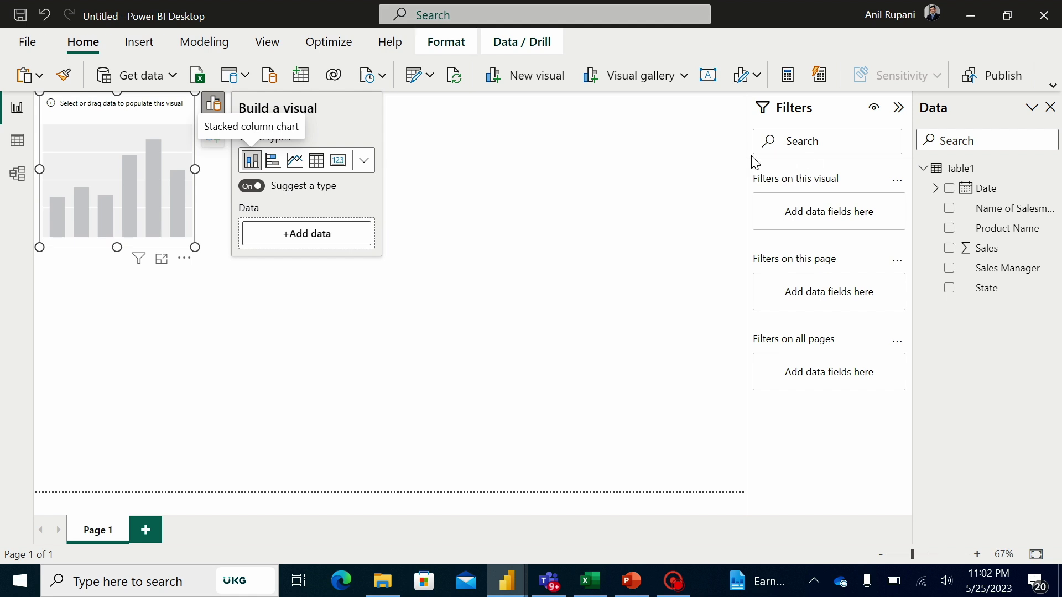
click(213, 106)
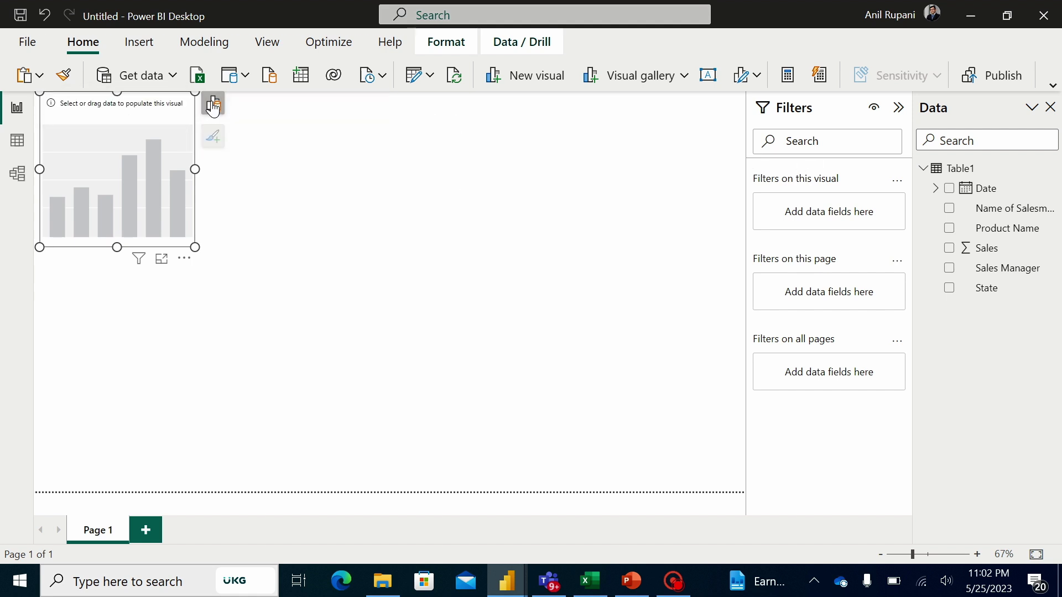
click(213, 107)
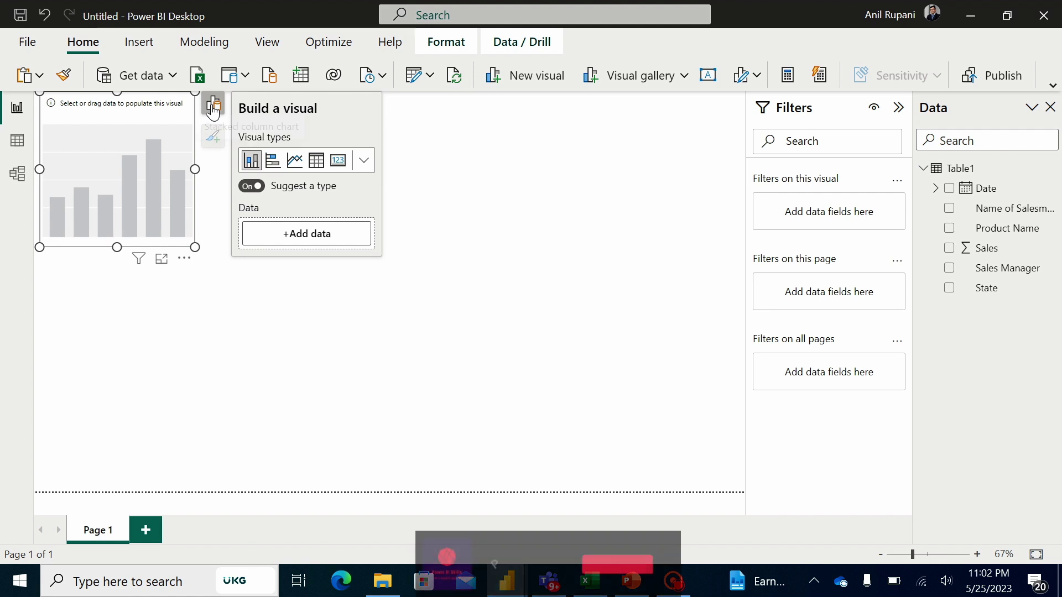
click(326, 233)
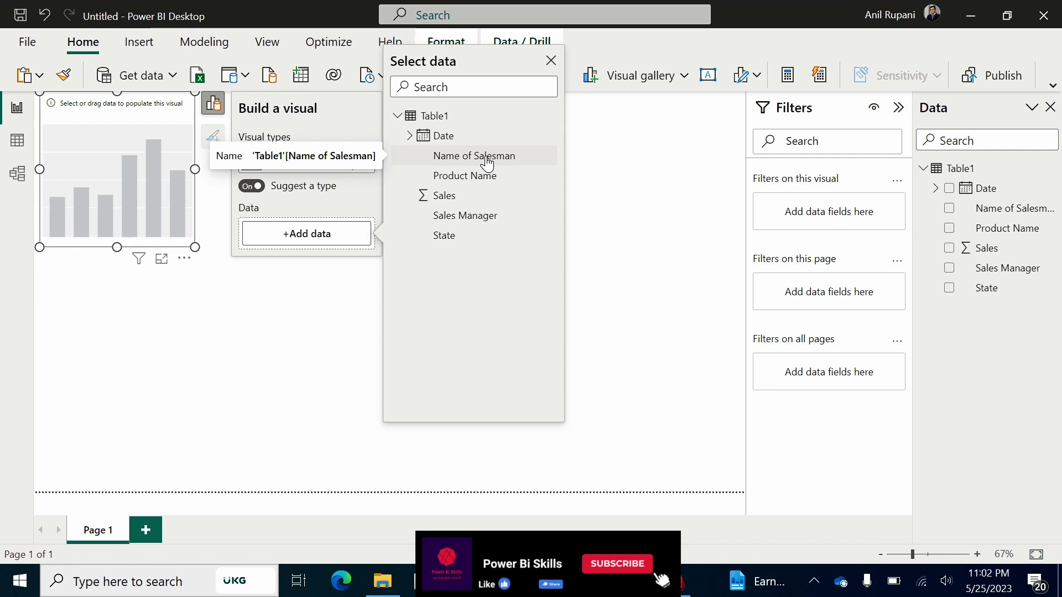
click(458, 195)
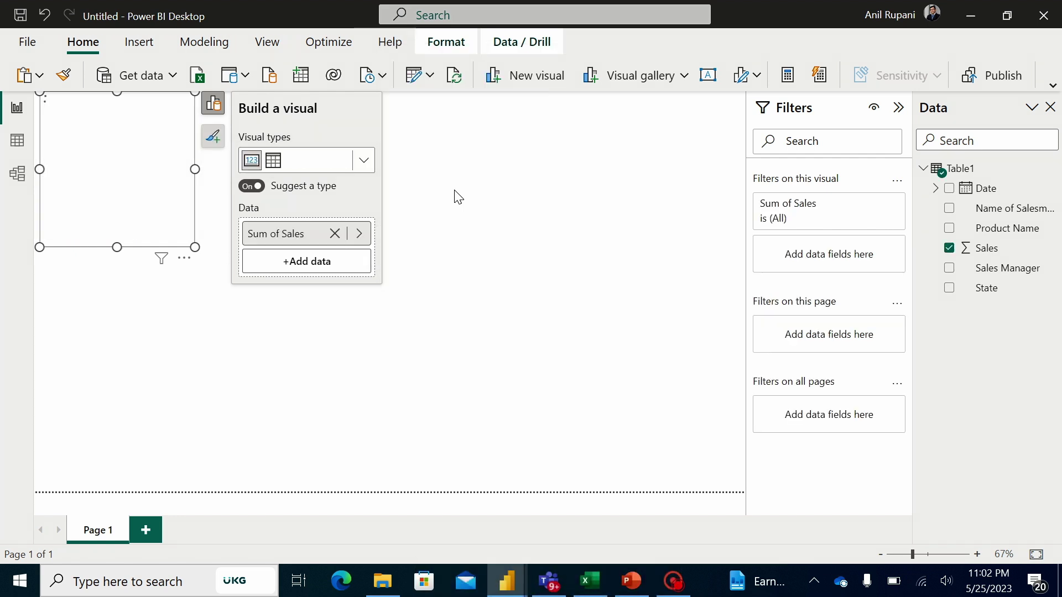
click(322, 264)
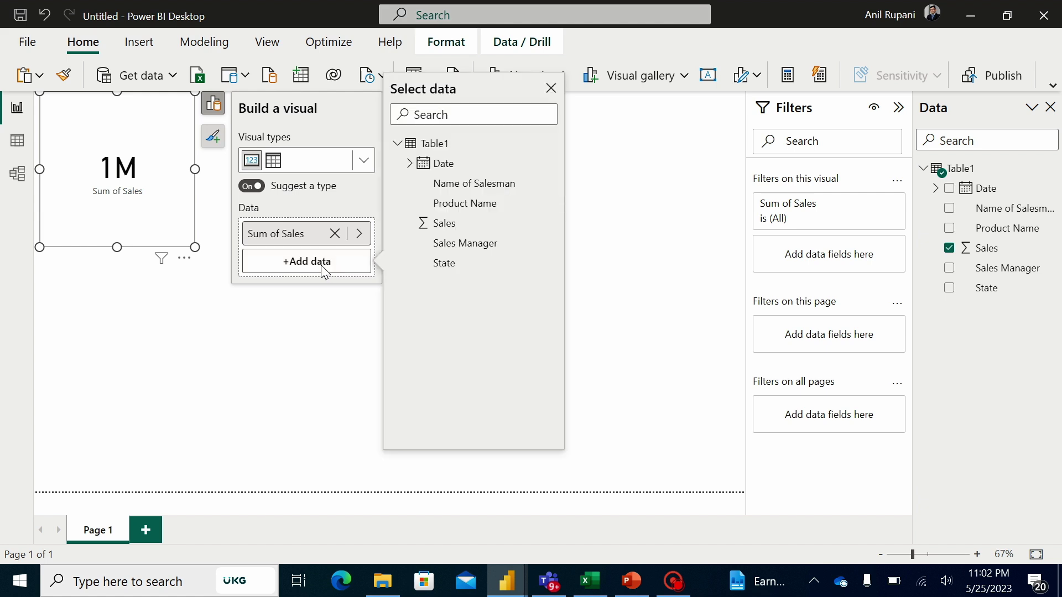
click(485, 192)
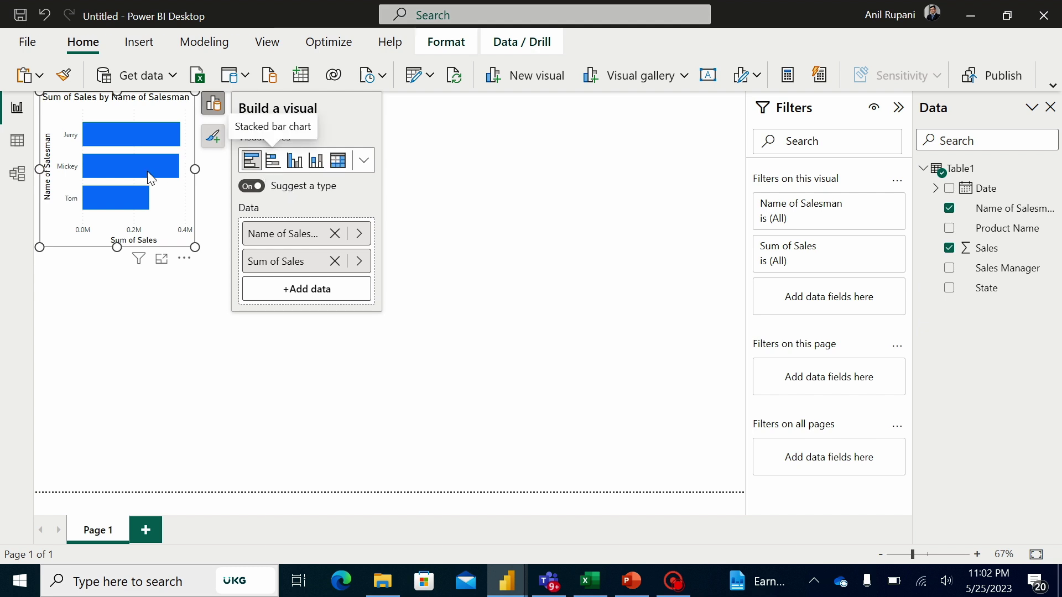
click(316, 162)
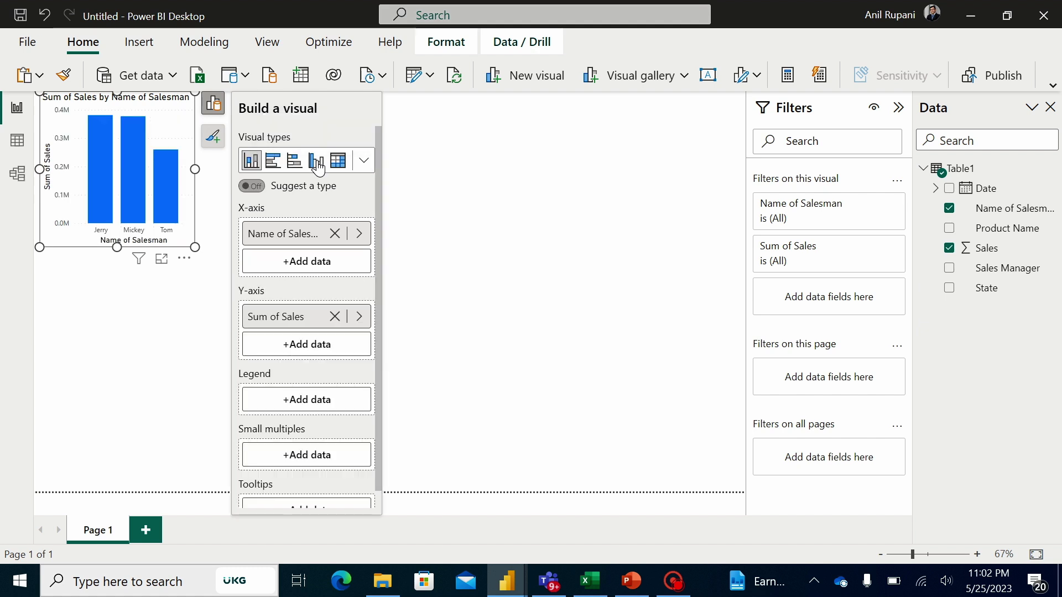
Enlarge the column chart and move it toward the page centre
click(208, 174)
click(271, 192)
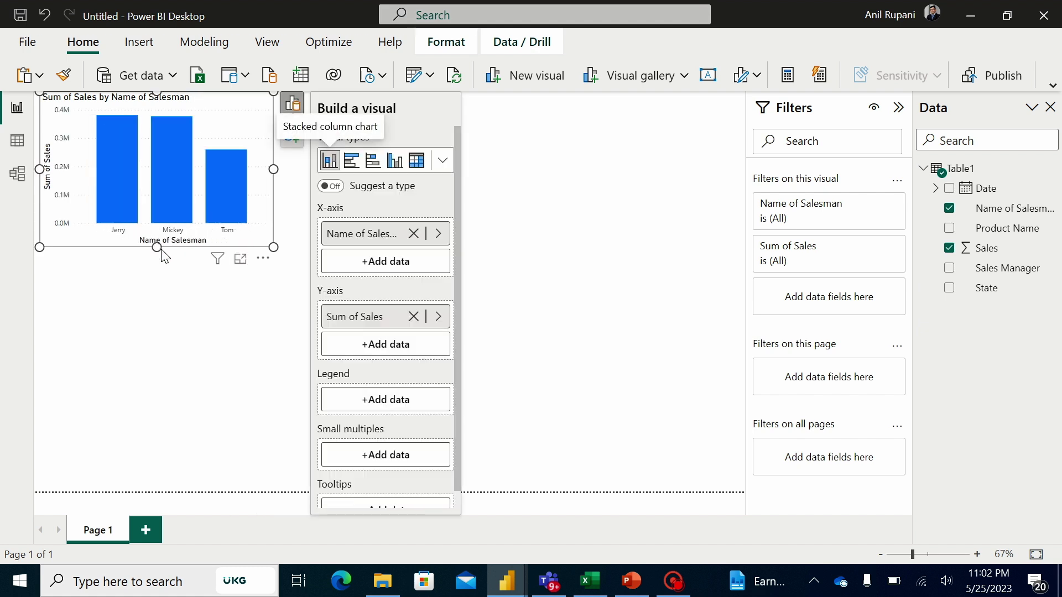
drag(157, 250, 166, 378)
click(166, 365)
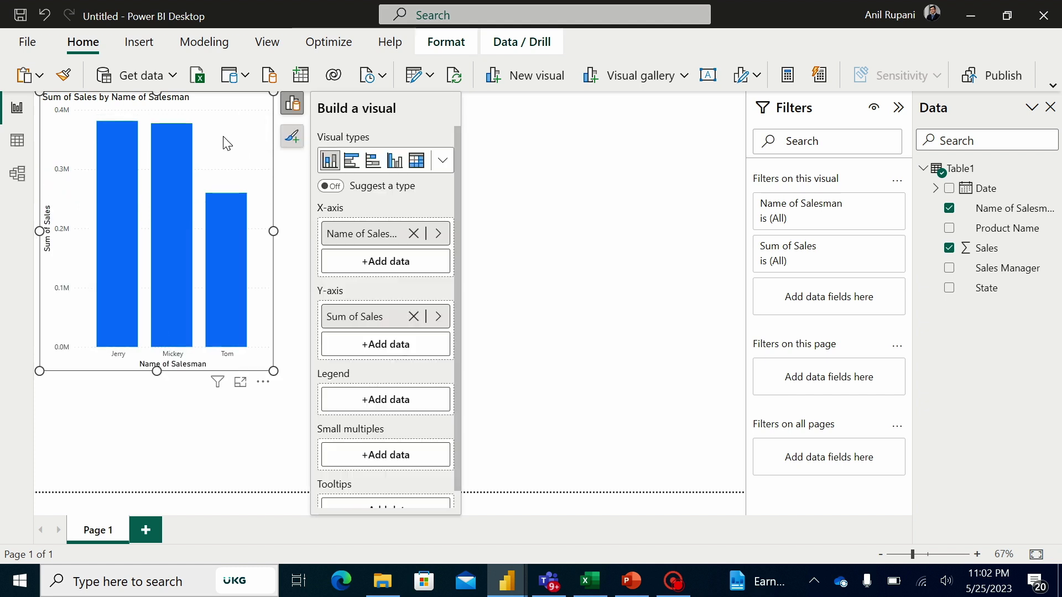
mouse_move(225, 142)
mouse_down()
mouse_move(333, 218)
mouse_move(320, 220)
mouse_up()
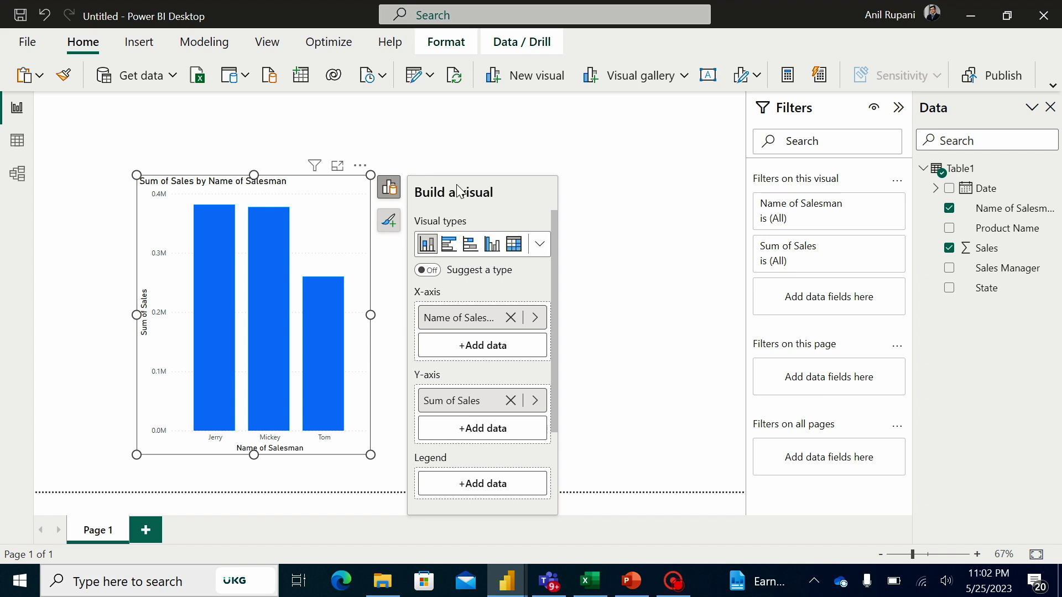
click(267, 44)
Shorten the column chart title to 'Sales by Salesman'
click(624, 77)
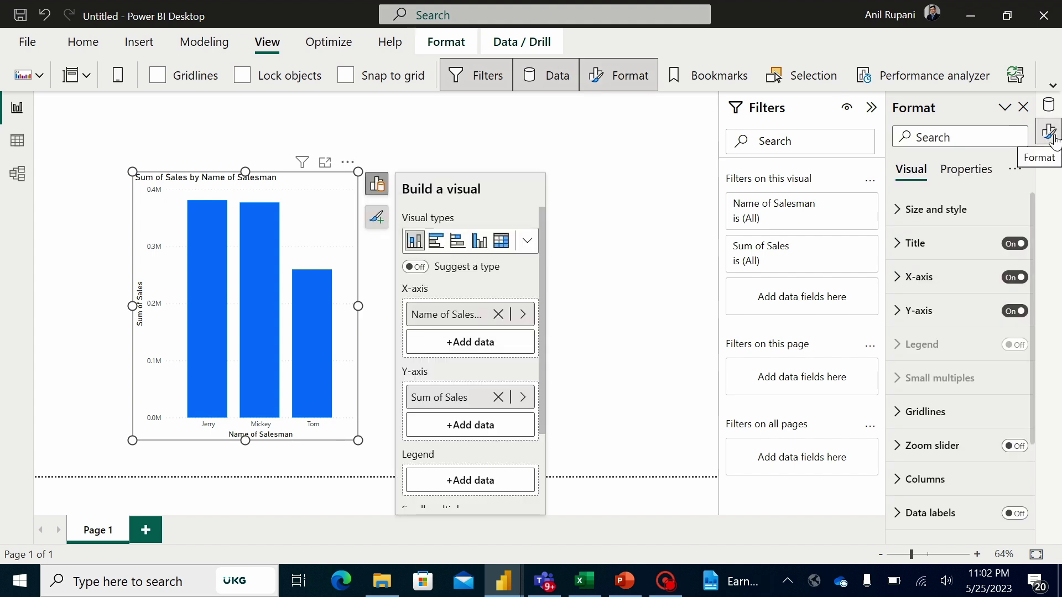
click(1050, 135)
click(1050, 135)
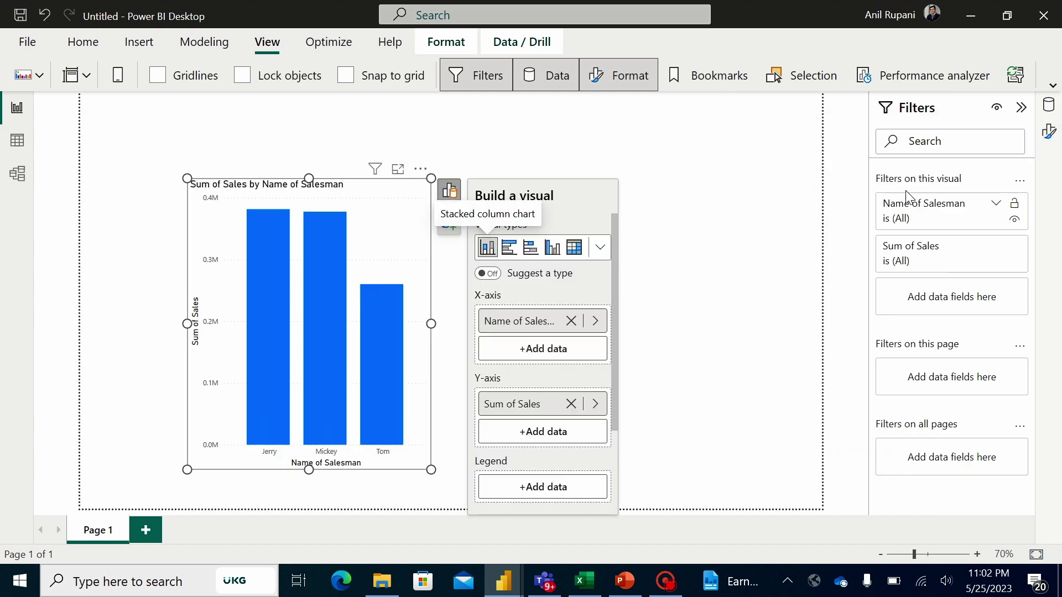
click(1050, 135)
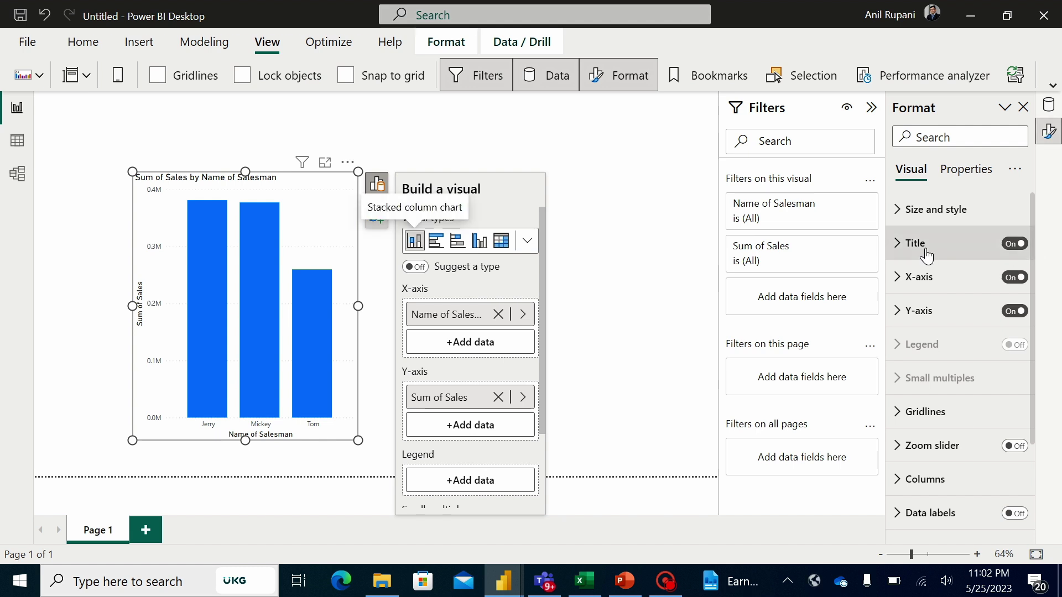
click(898, 244)
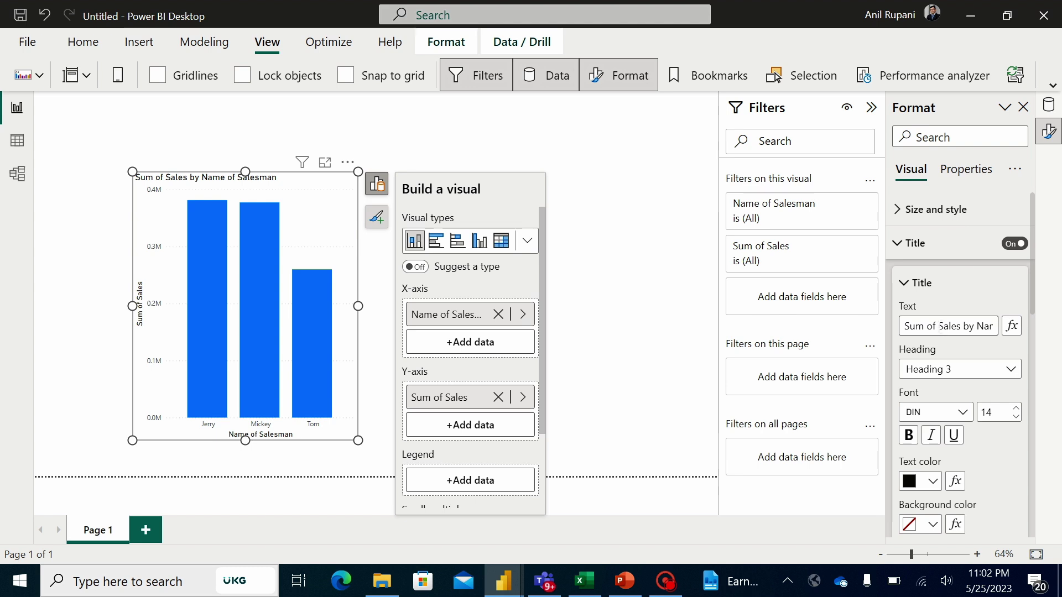
drag(938, 326, 902, 326)
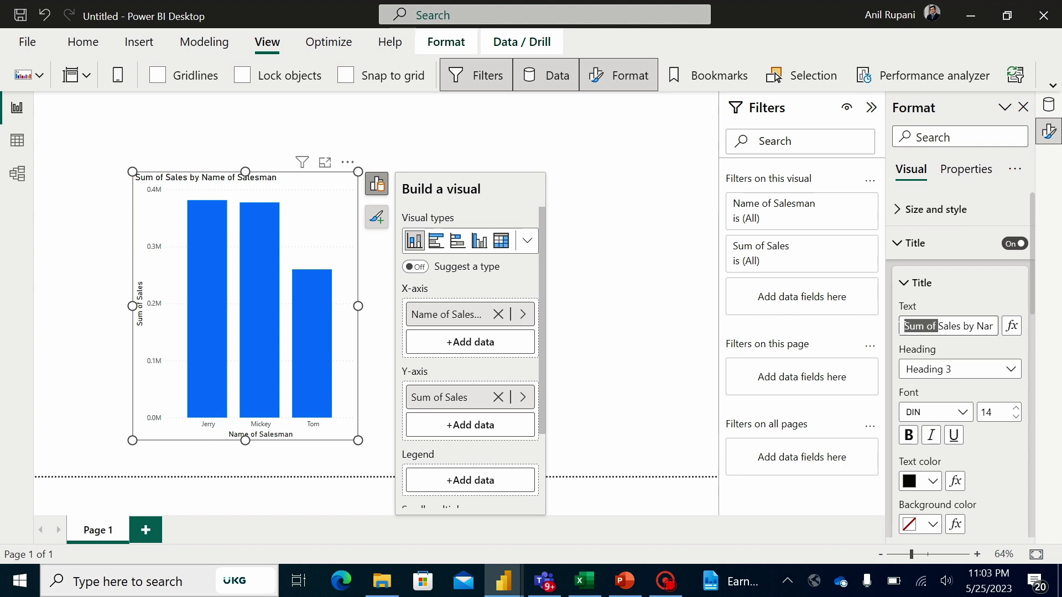
key(BackSpace)
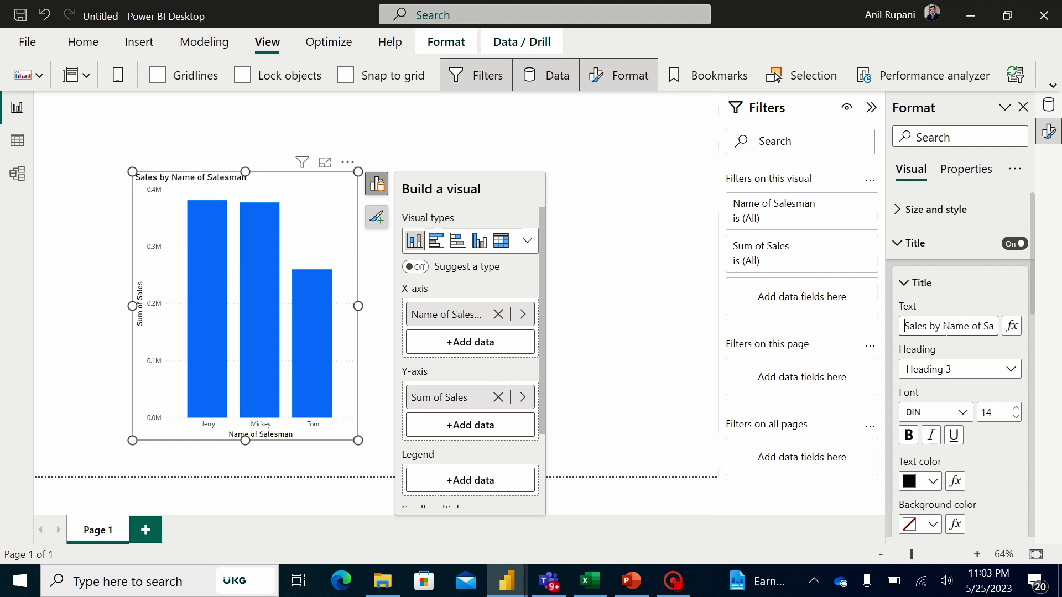
drag(938, 326, 946, 325)
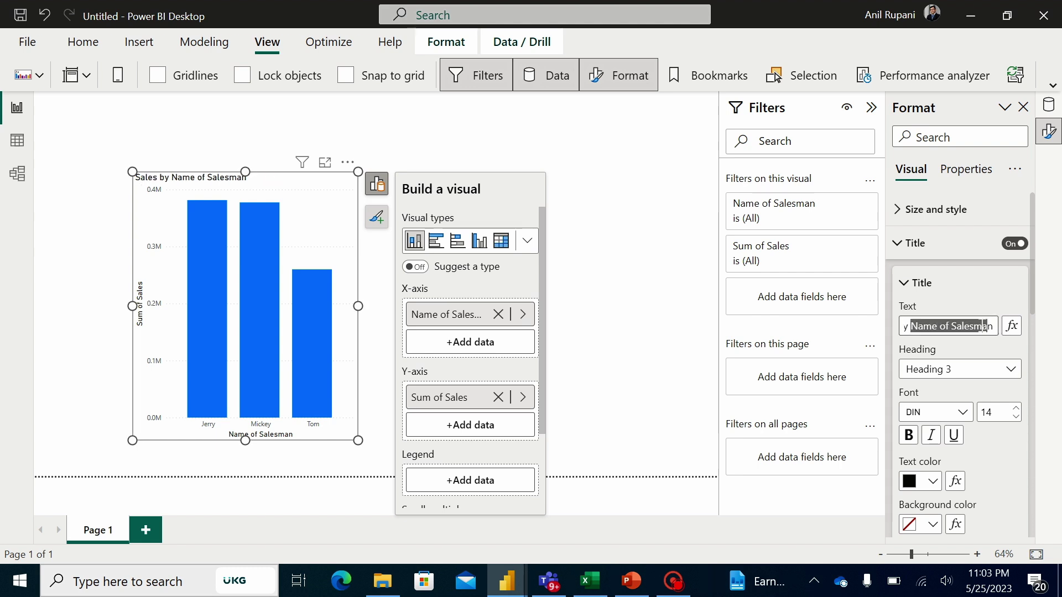
drag(946, 327, 953, 332)
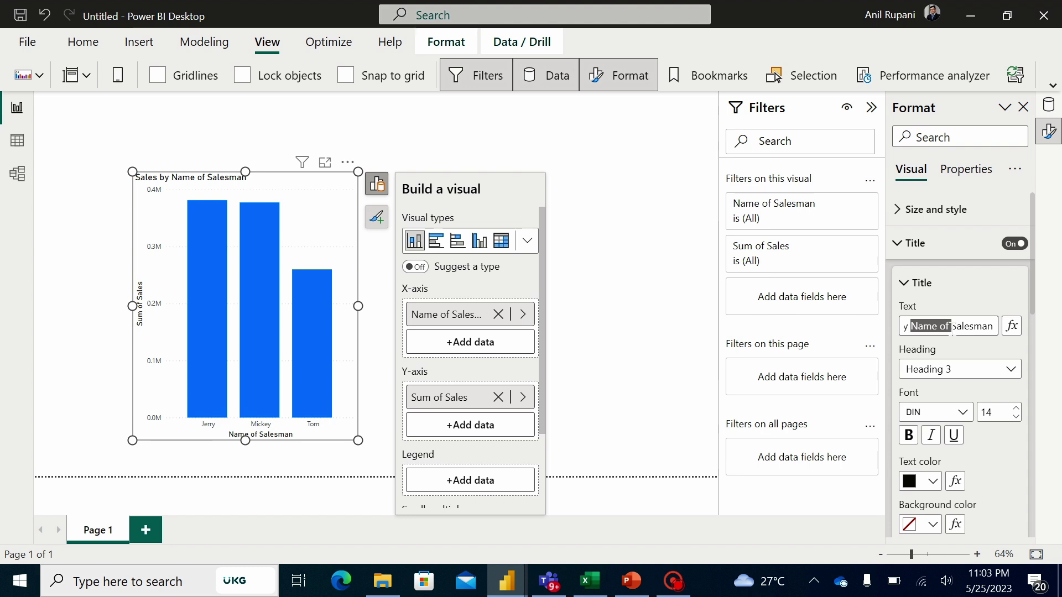
key(BackSpace)
Make the chart title bold, larger and centred
drag(984, 326, 900, 326)
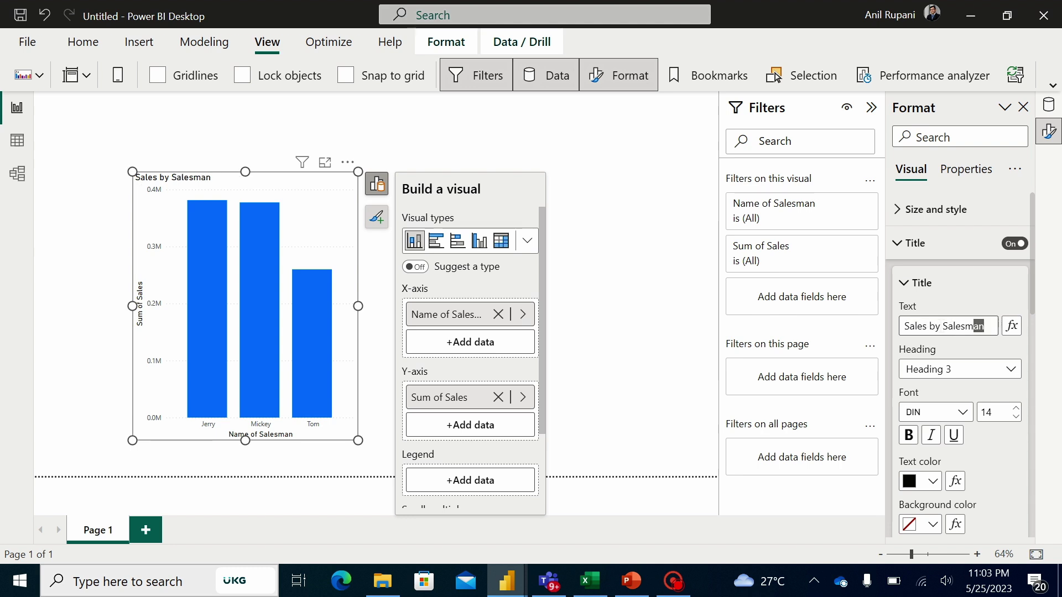
click(909, 435)
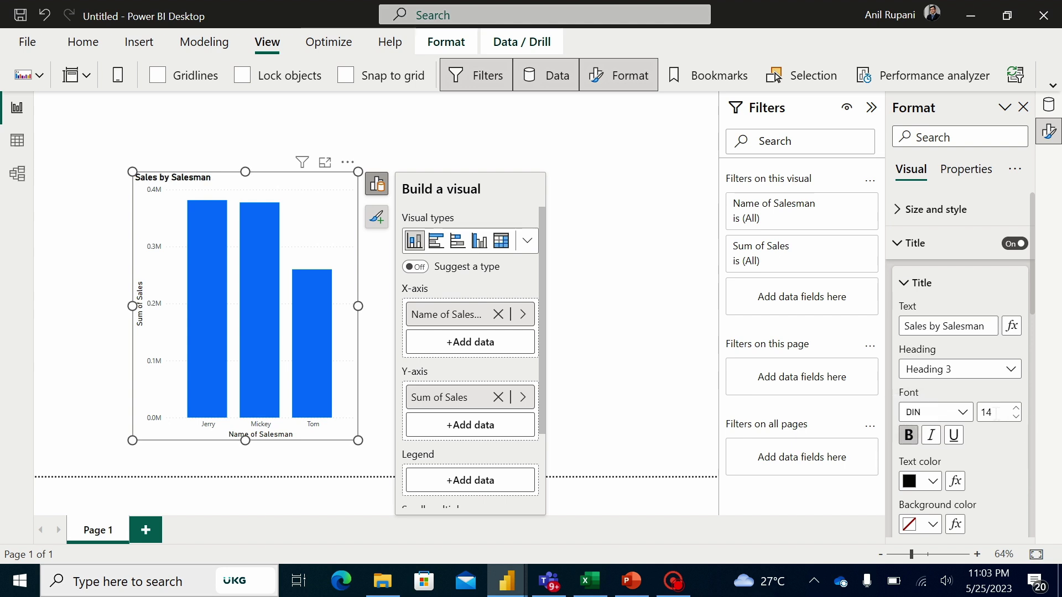
double_click(998, 412)
text(20)
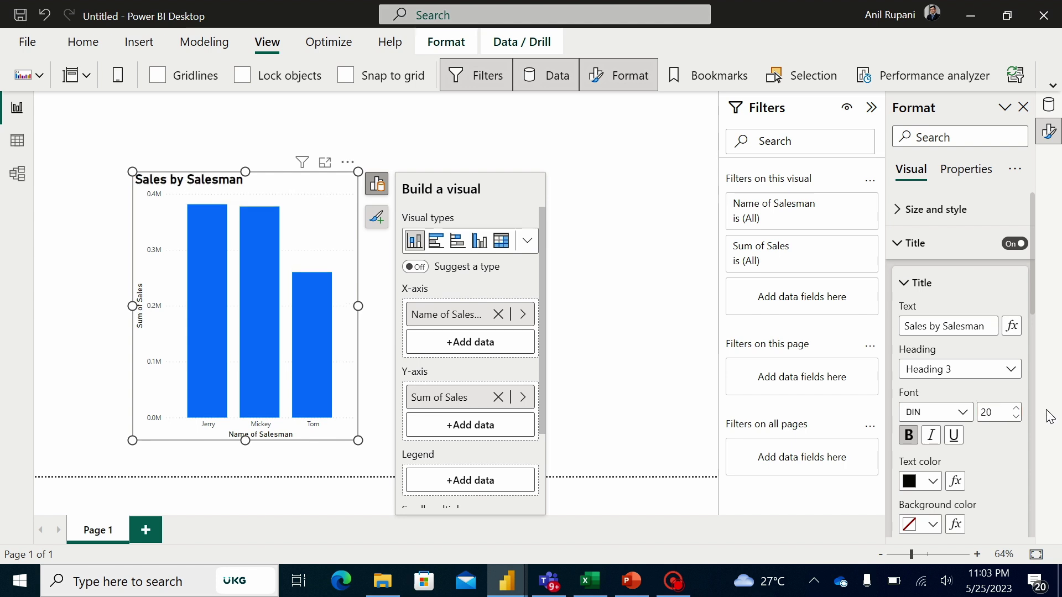
scroll(1031, 355, down, 3)
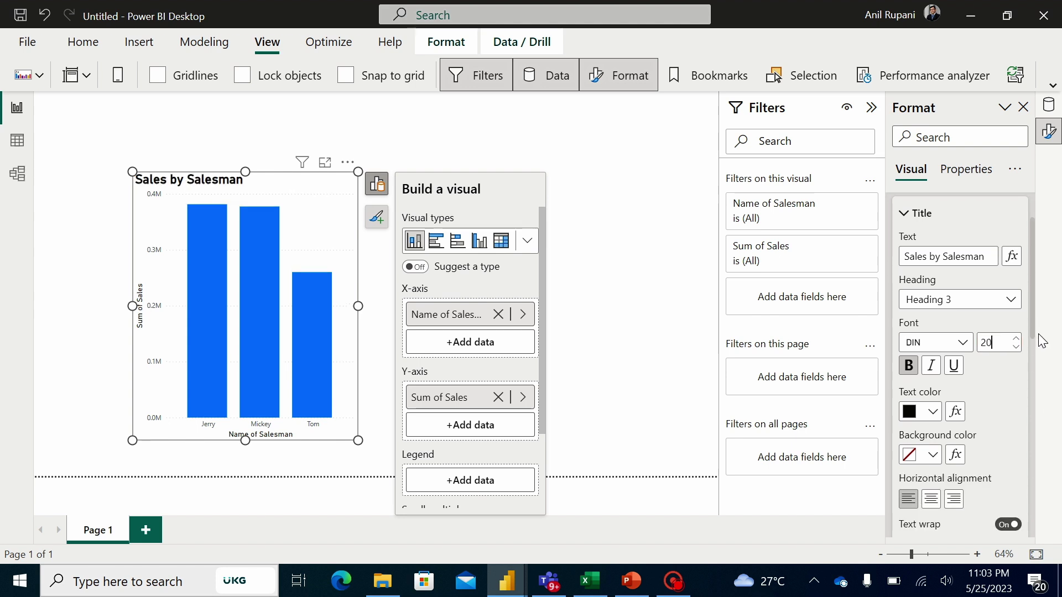
click(931, 433)
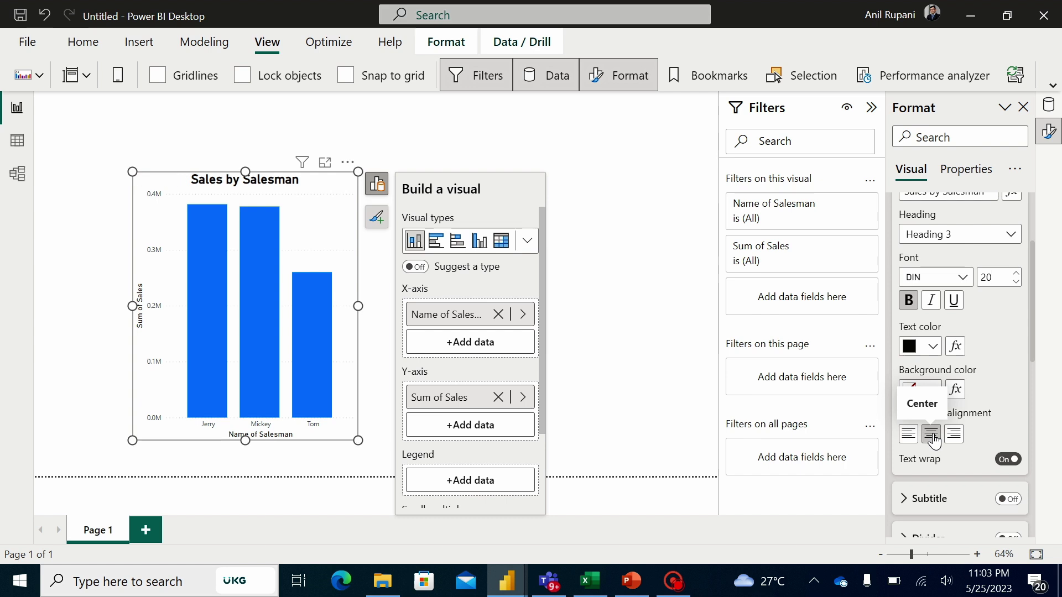
drag(1030, 331, 1030, 418)
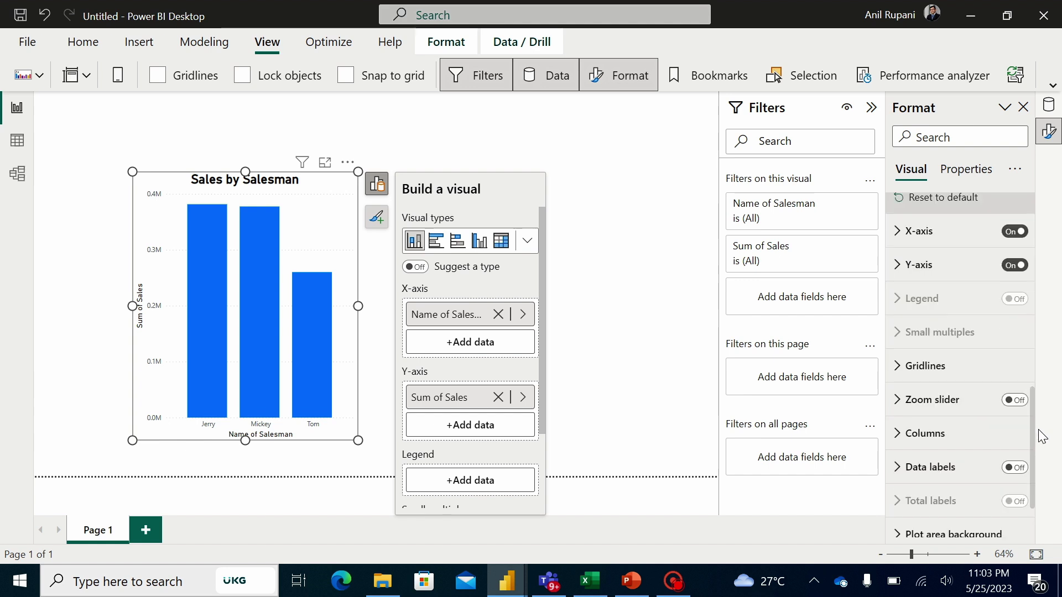
scroll(1024, 382, down, 5)
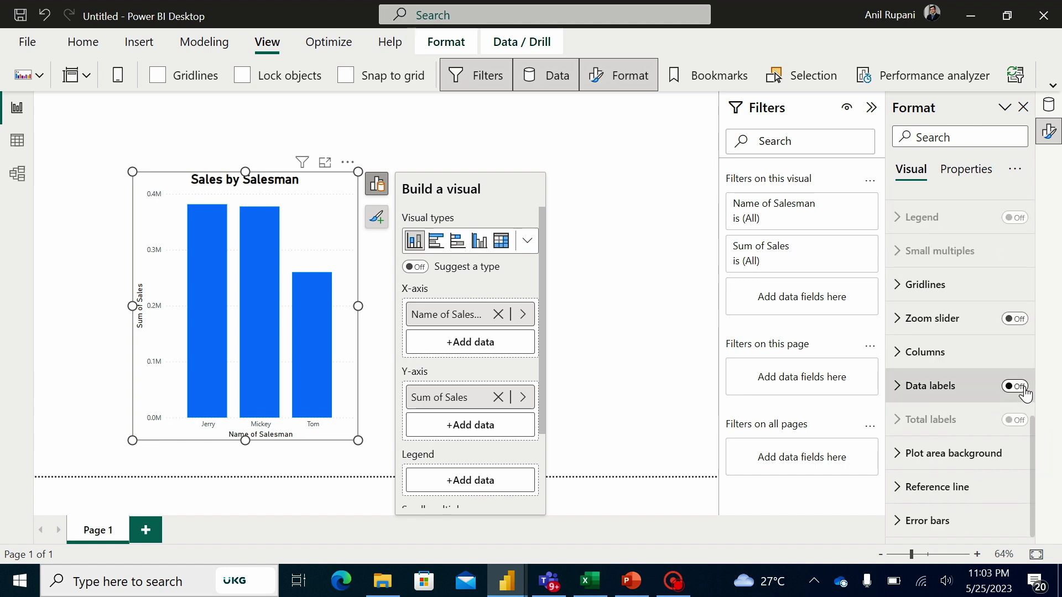
Show data labels on the bars and colour them light purple
click(1015, 386)
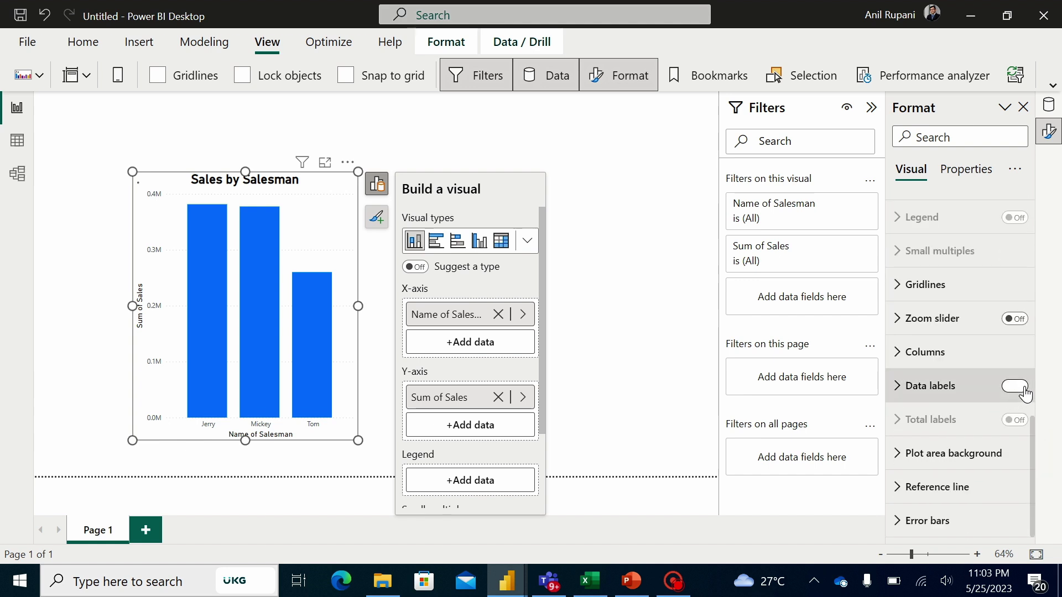
click(898, 357)
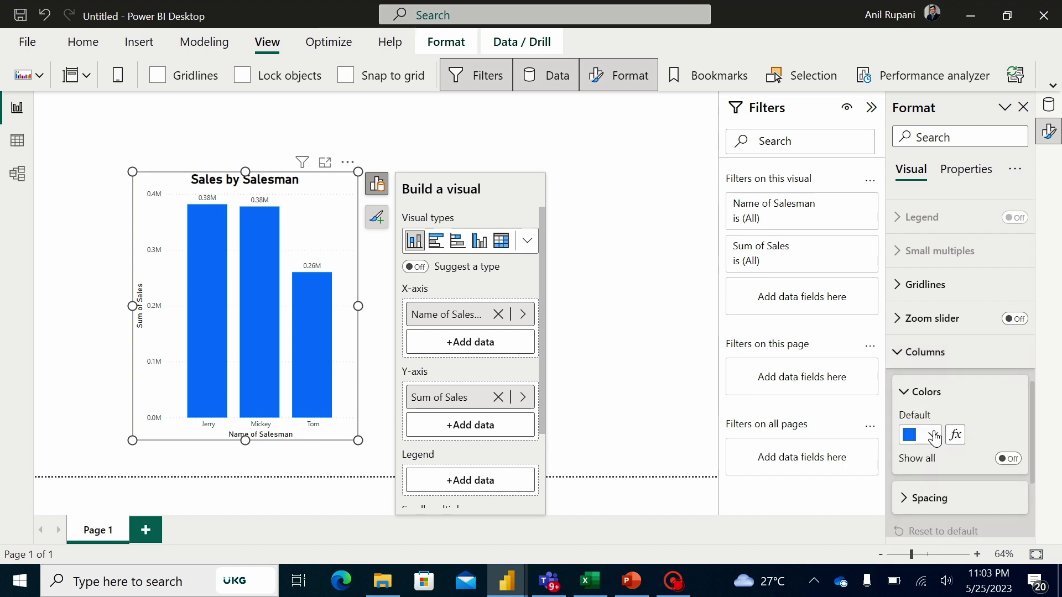
click(933, 435)
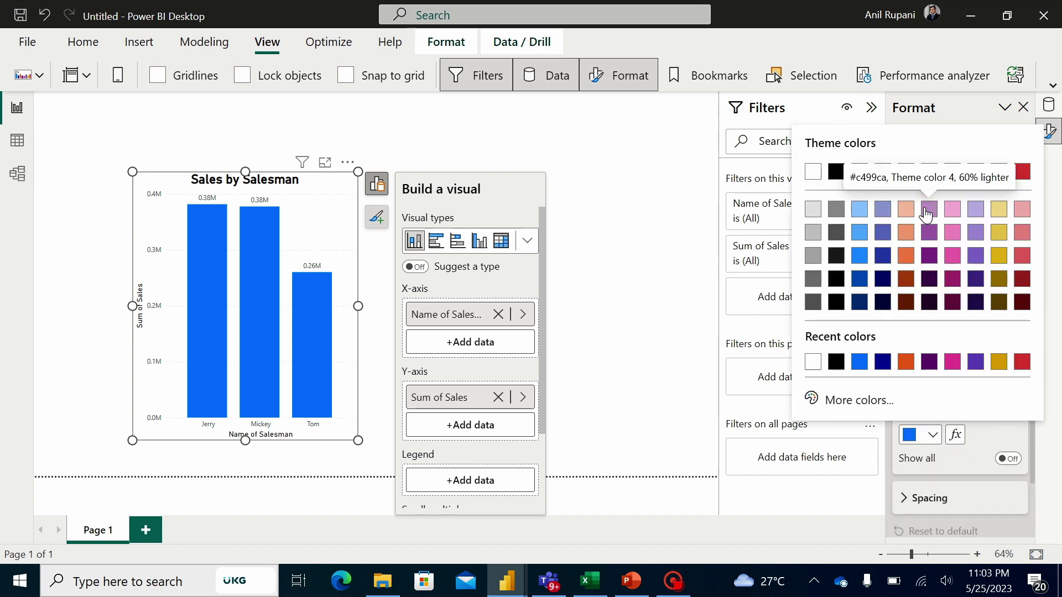
click(926, 214)
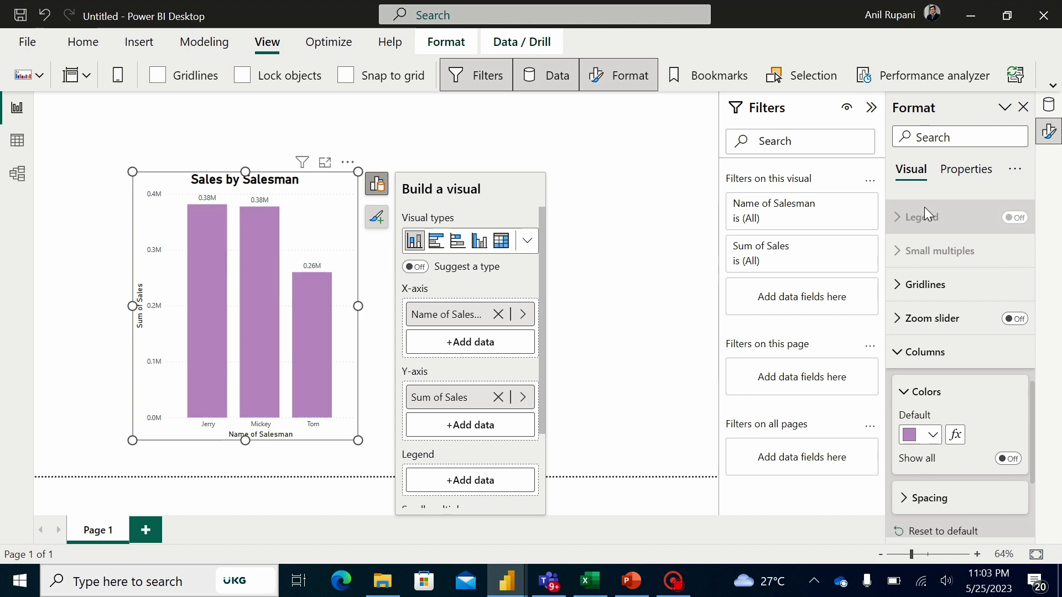
click(609, 189)
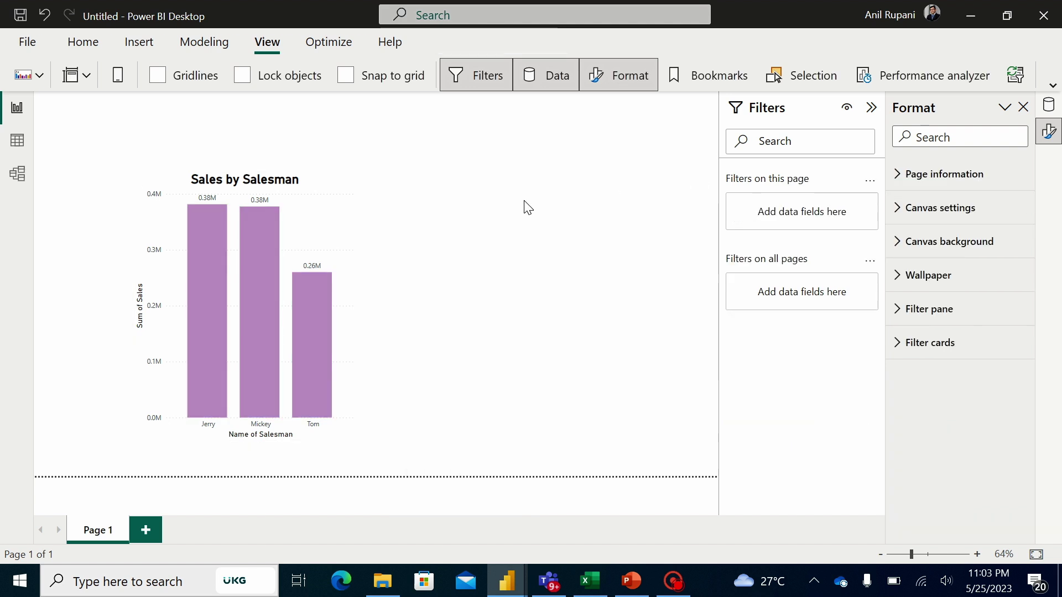
Add a visual border around the Sales by Salesman chart
click(347, 196)
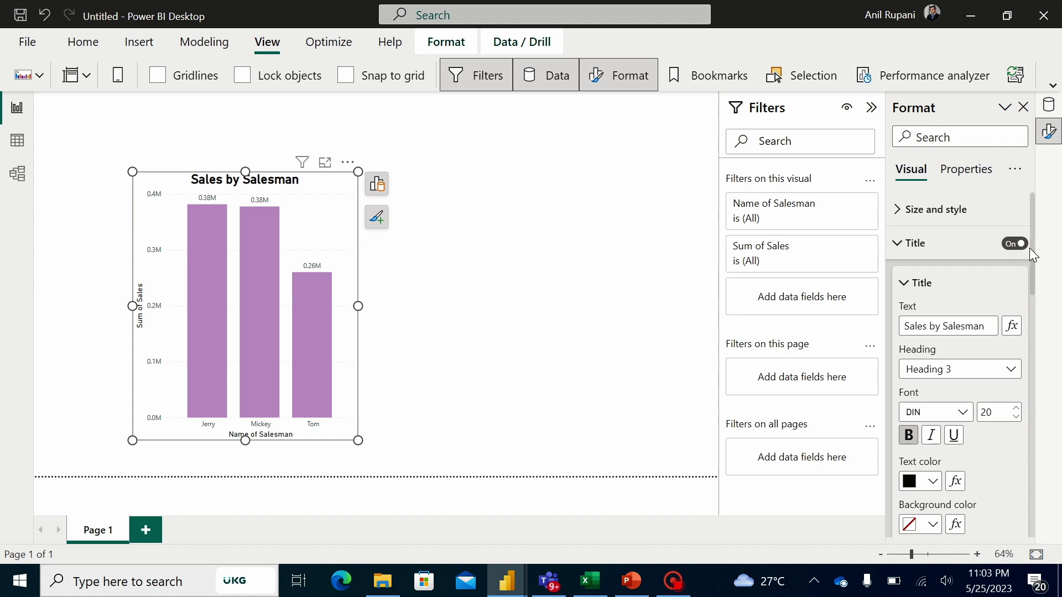
click(903, 212)
drag(1033, 258, 1043, 310)
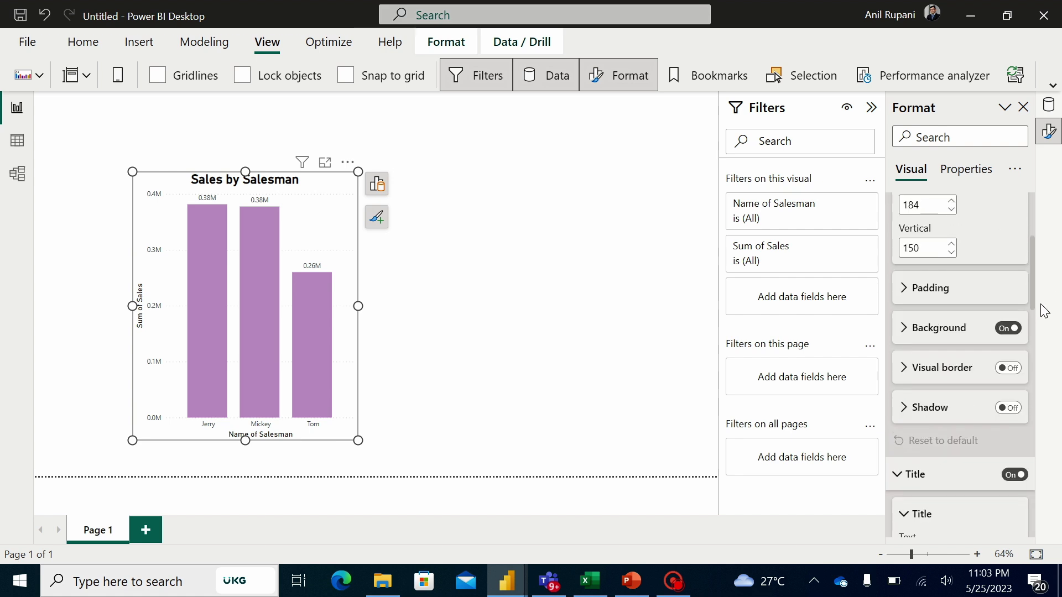
scroll(1043, 316, down, 2)
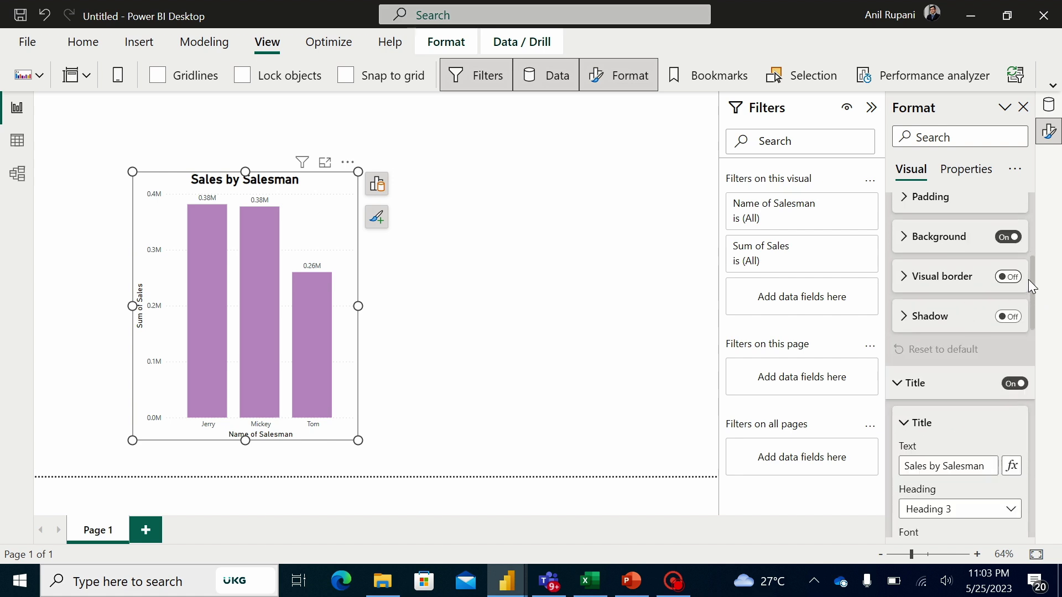
click(1013, 279)
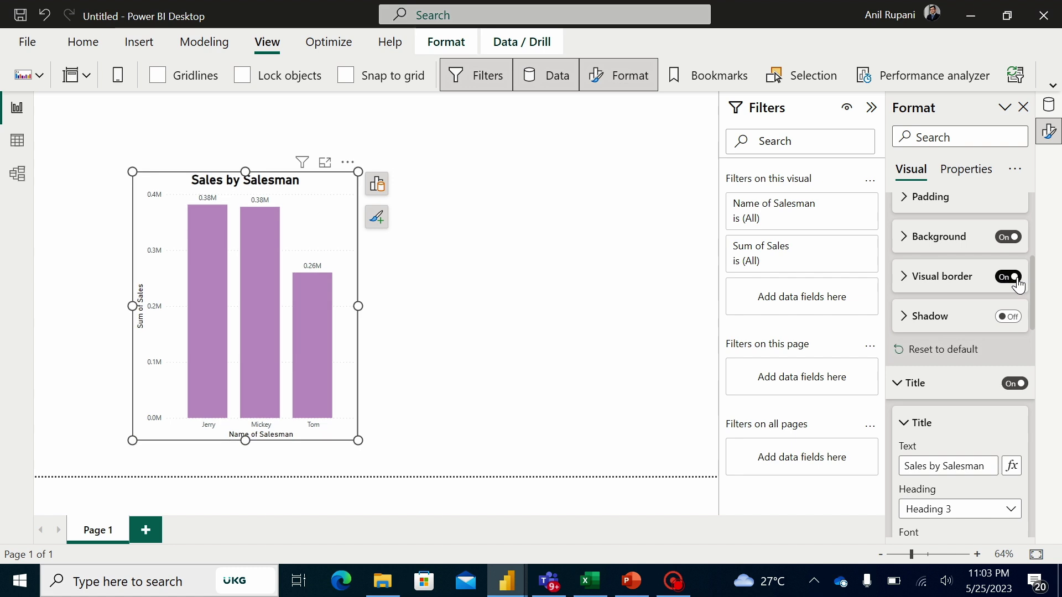
click(605, 274)
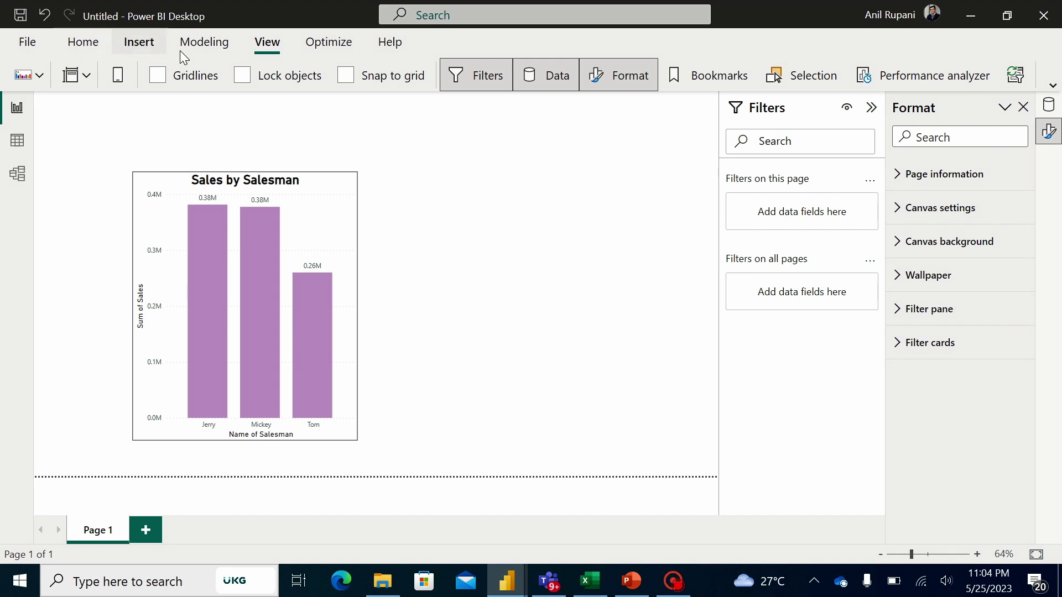
Insert a donut chart right of the bar chart and make it taller
click(83, 41)
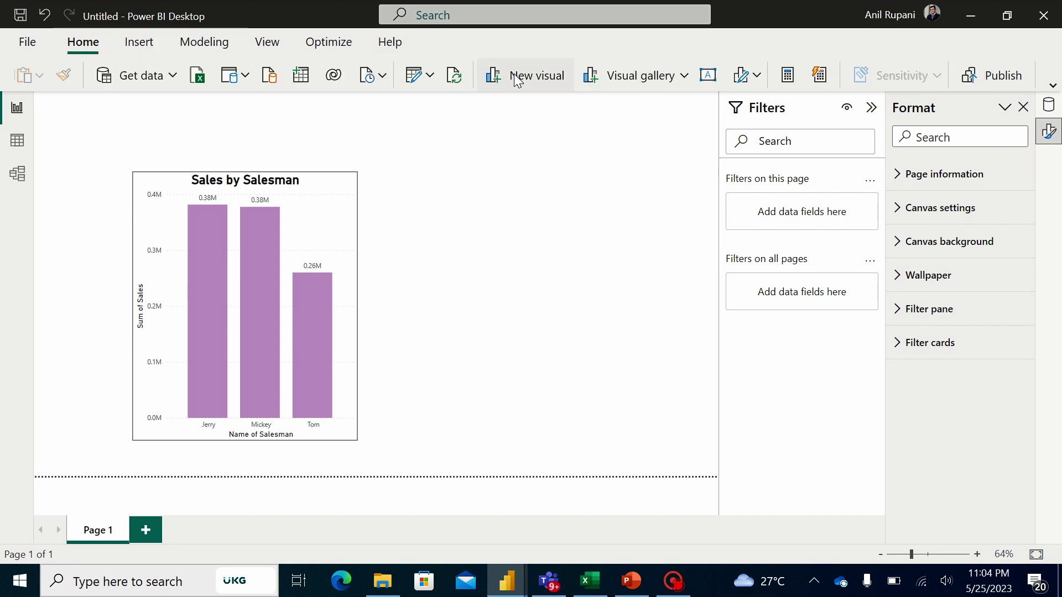
click(539, 79)
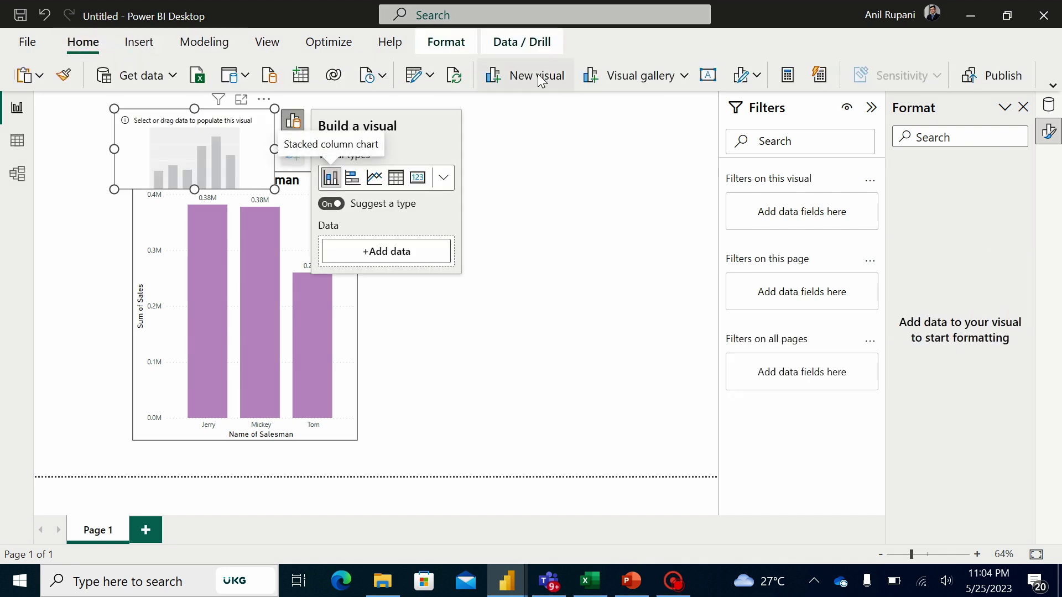
click(444, 177)
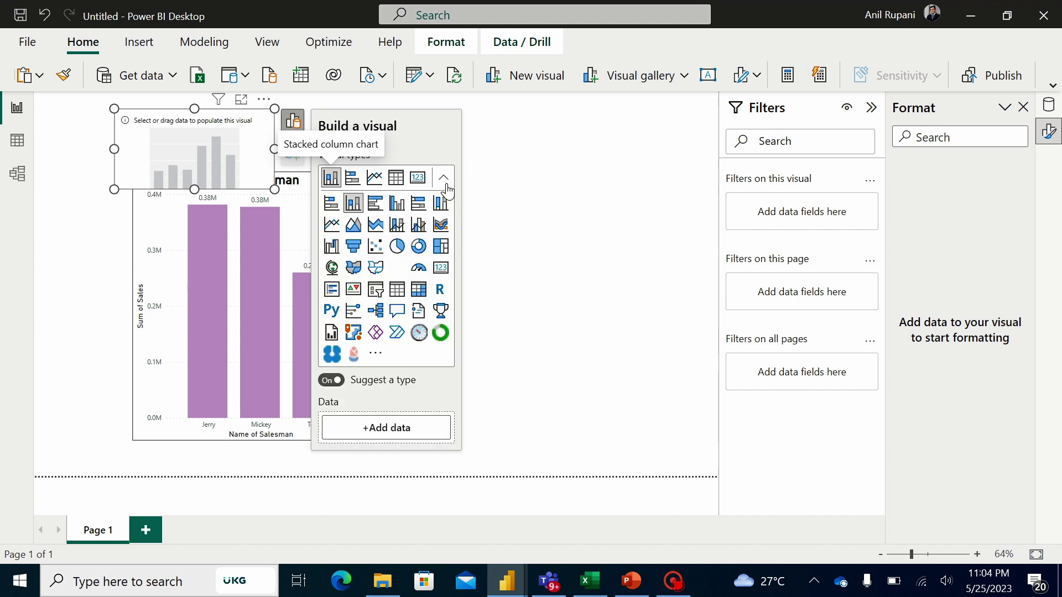
click(417, 251)
mouse_move(263, 138)
mouse_down()
mouse_move(603, 159)
mouse_move(568, 200)
mouse_up()
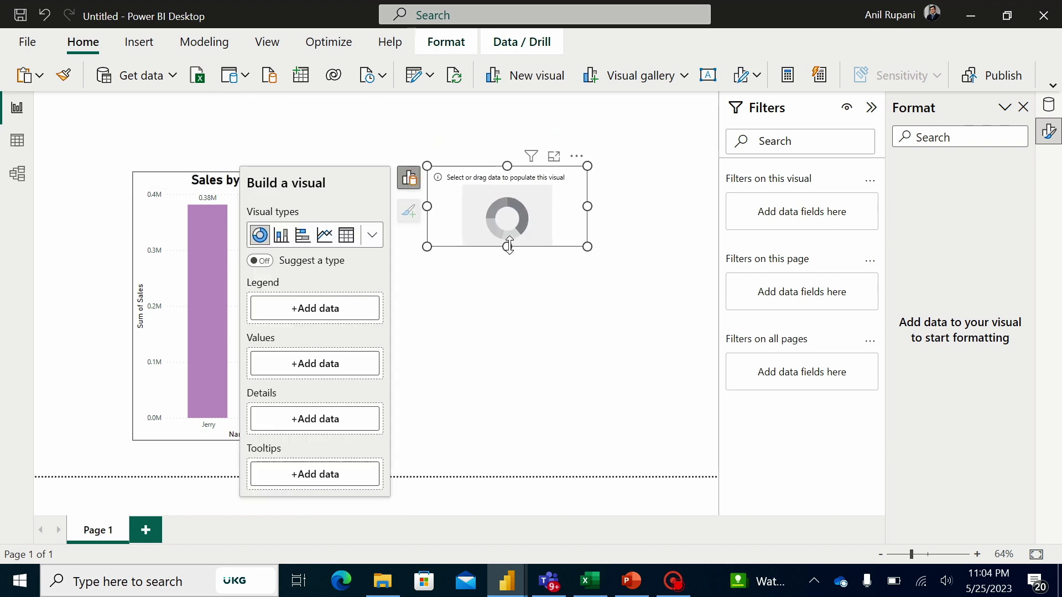
drag(508, 247, 507, 317)
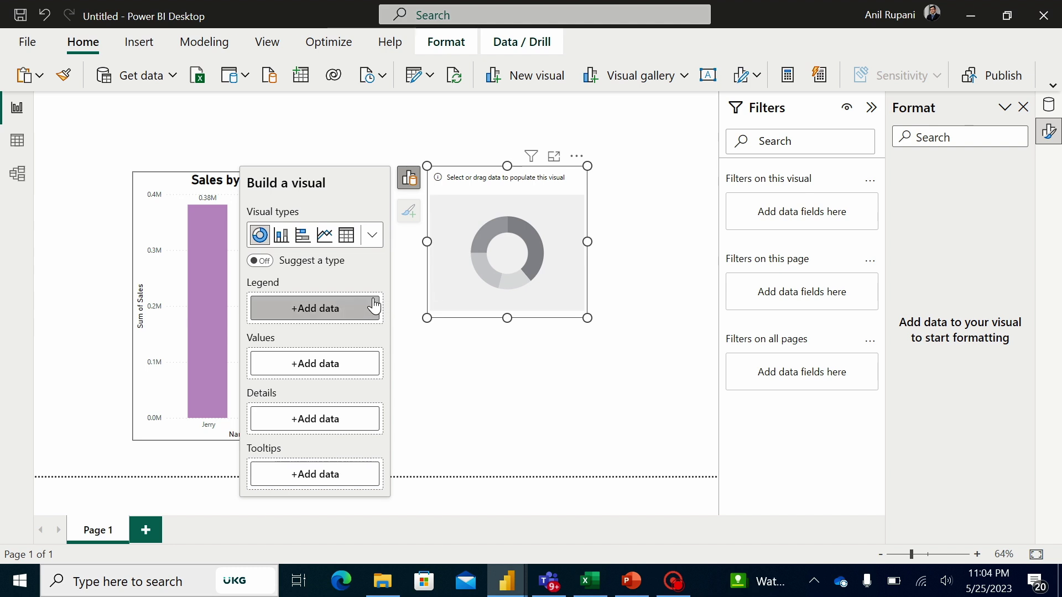
Give the donut a Product Name legend and Sum of Sales values, then enlarge it
click(341, 313)
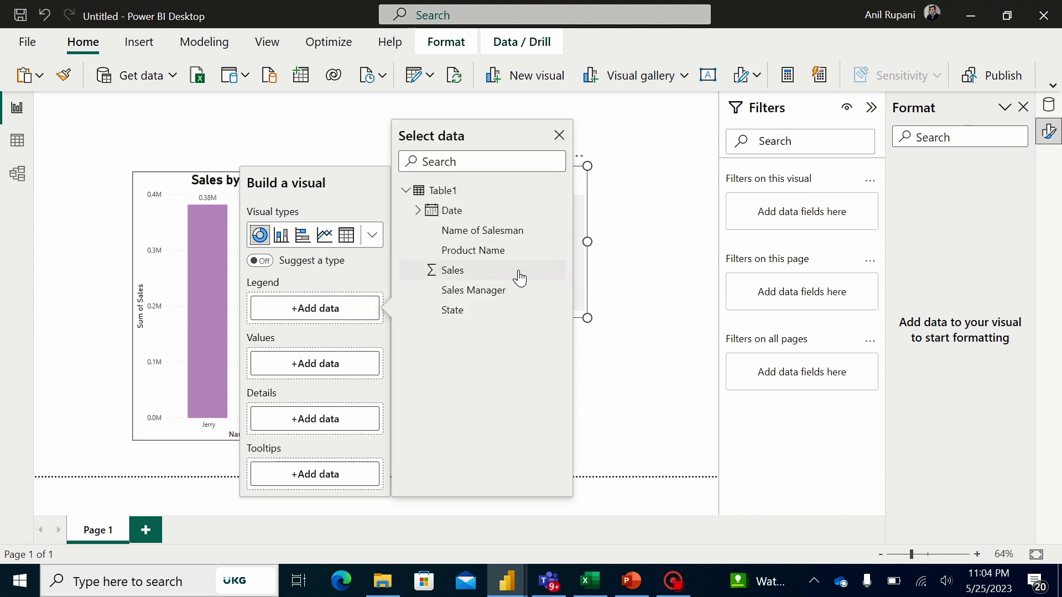
click(495, 251)
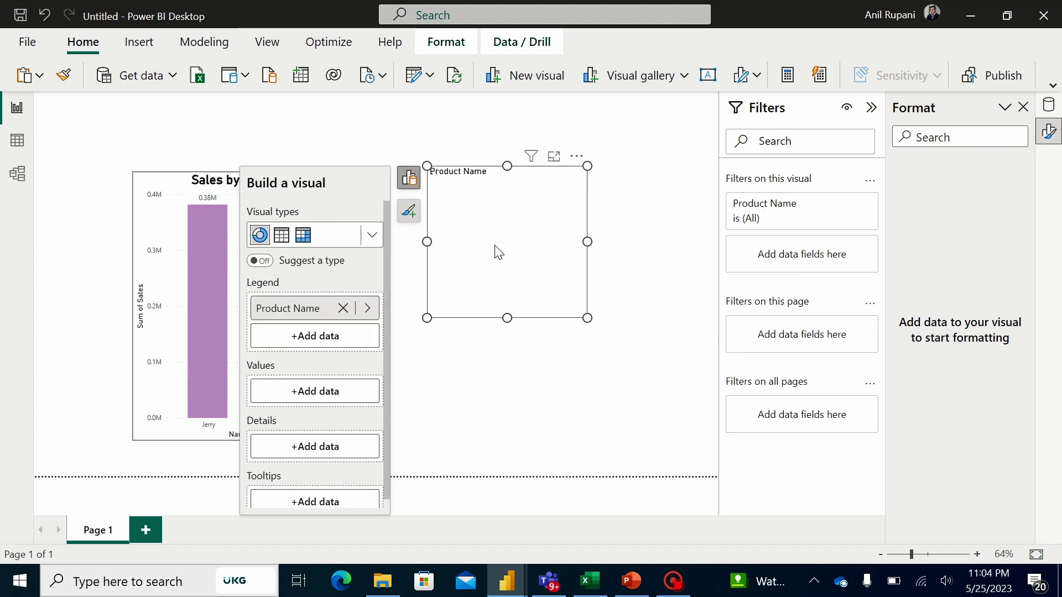
click(293, 391)
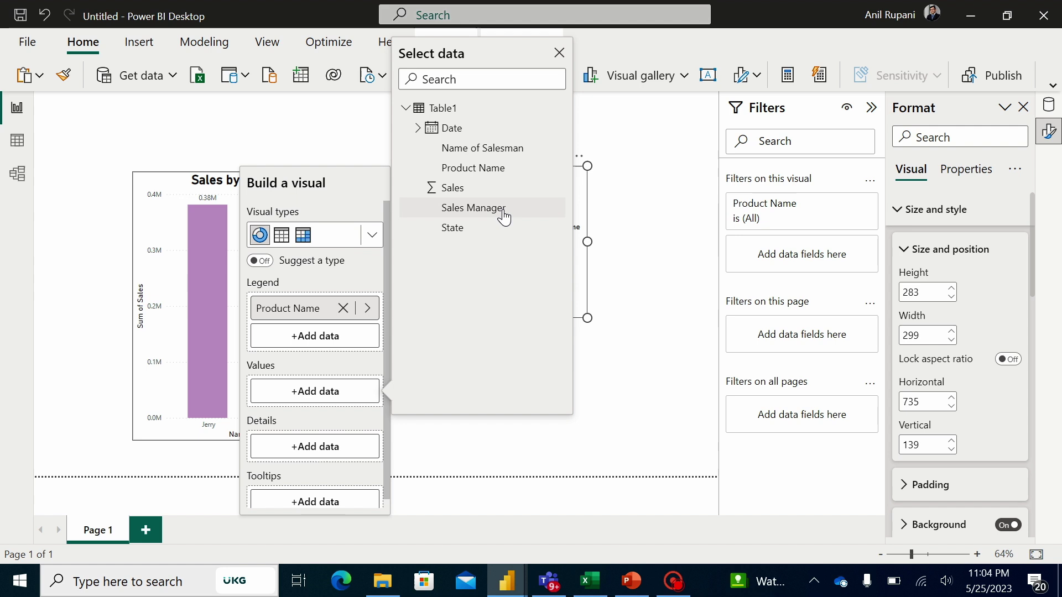
click(452, 188)
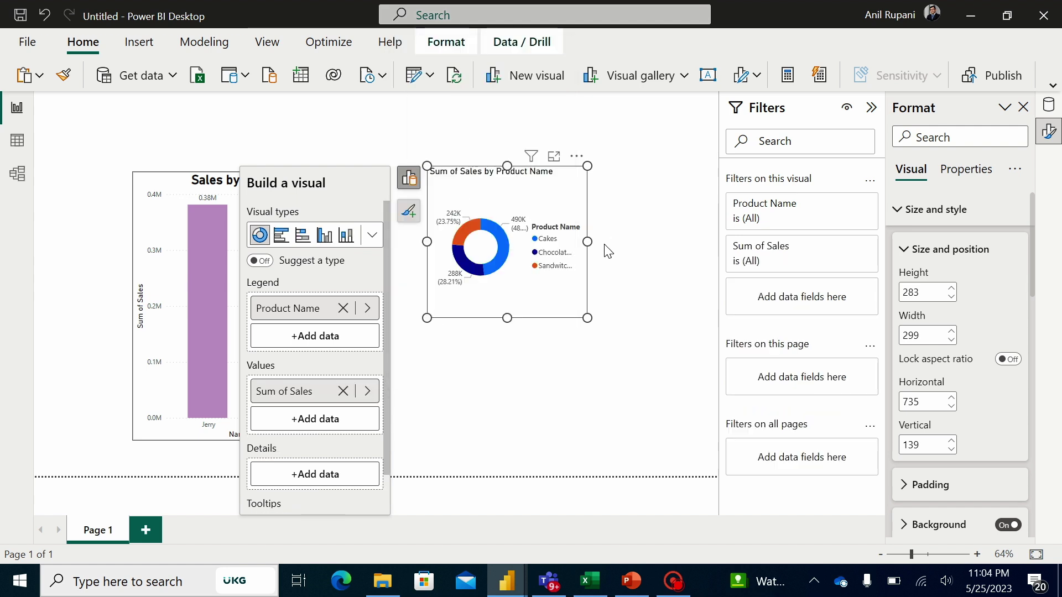
drag(587, 239, 663, 250)
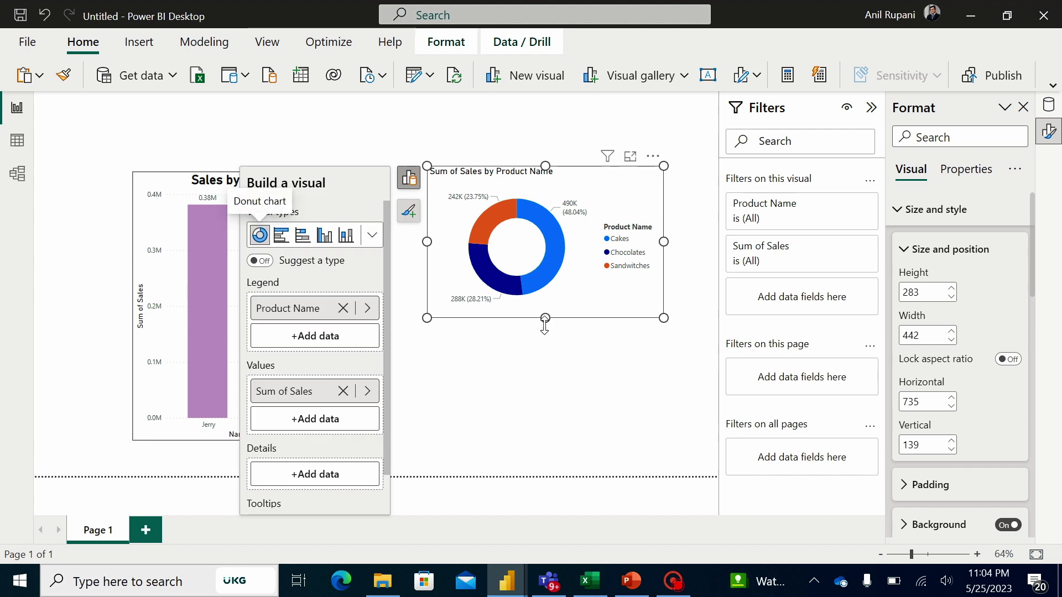
drag(544, 319, 534, 448)
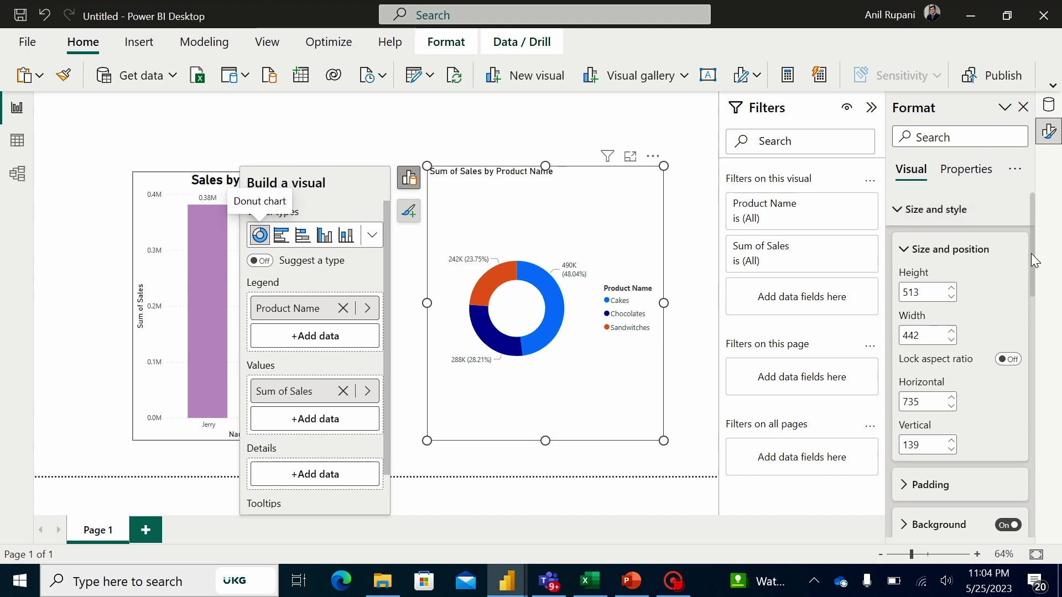
drag(1033, 260, 1037, 274)
scroll(1038, 275, down, 5)
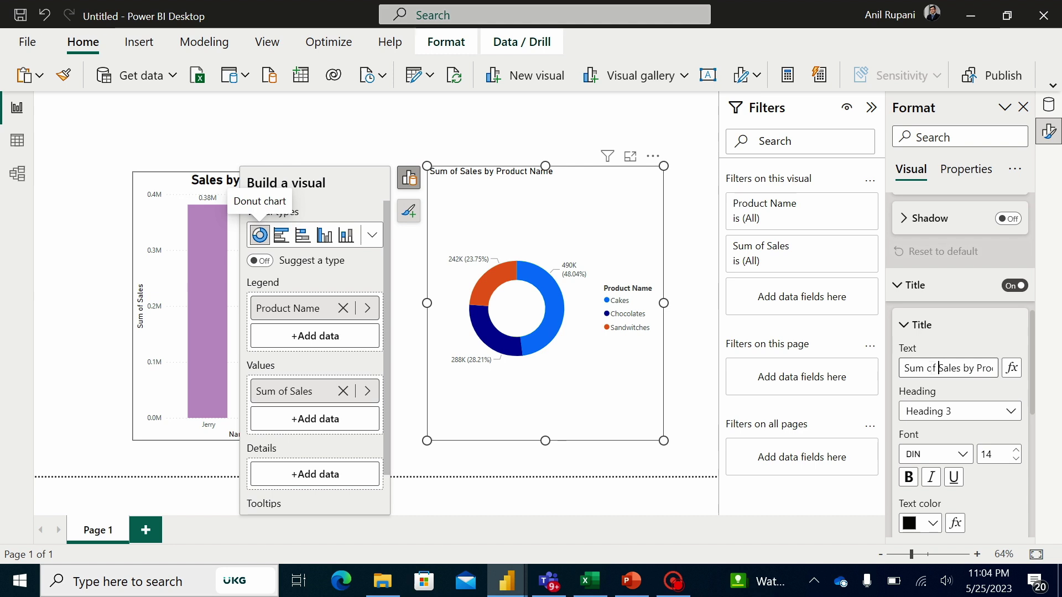
Retitle the donut 'Sales by Product Name', bold, larger and centred
drag(937, 368, 901, 371)
key(Delete)
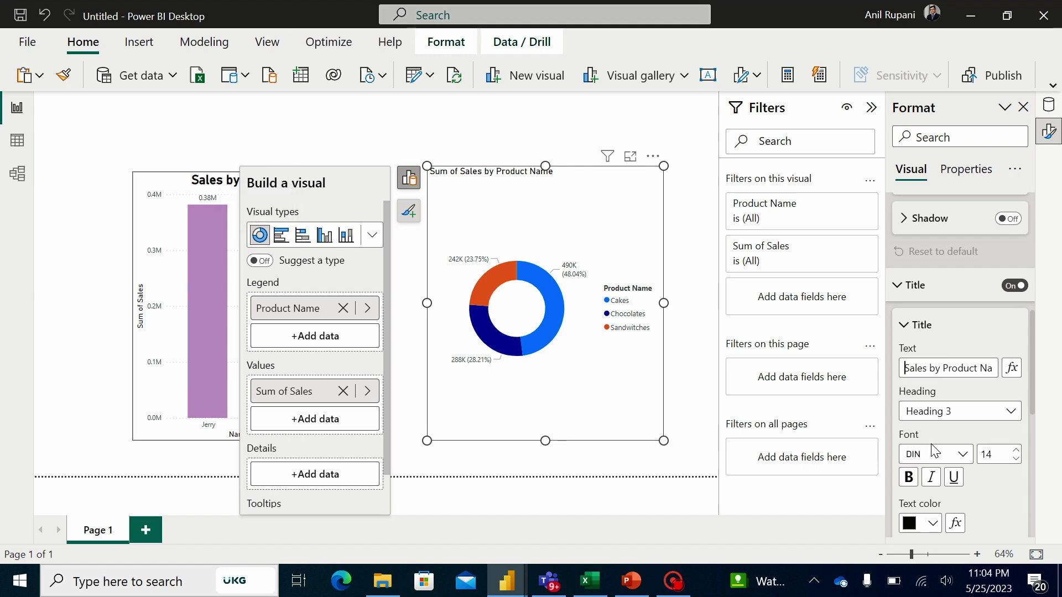
click(907, 478)
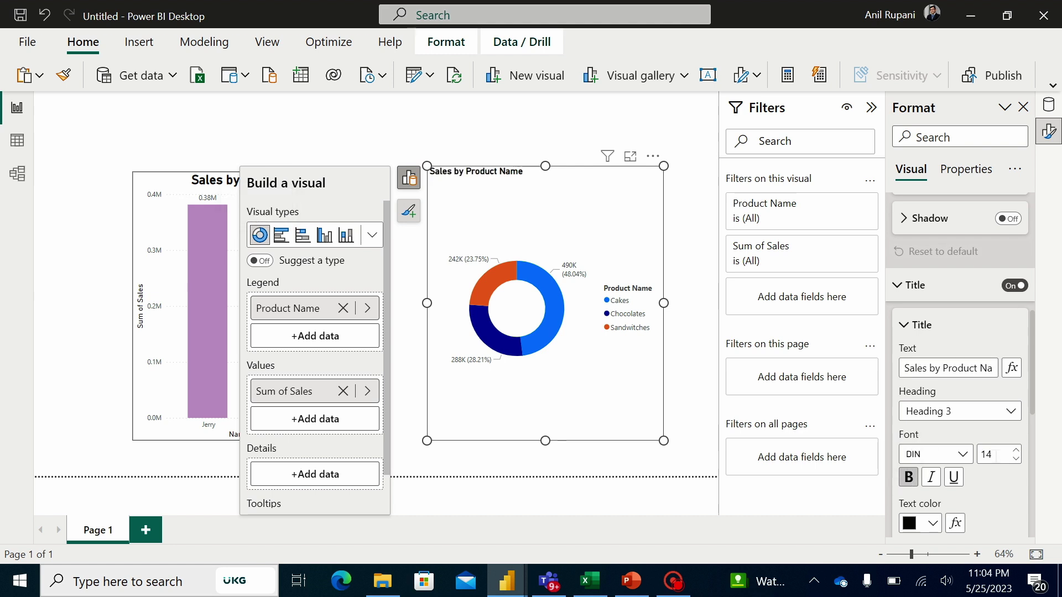
double_click(987, 454)
text(20)
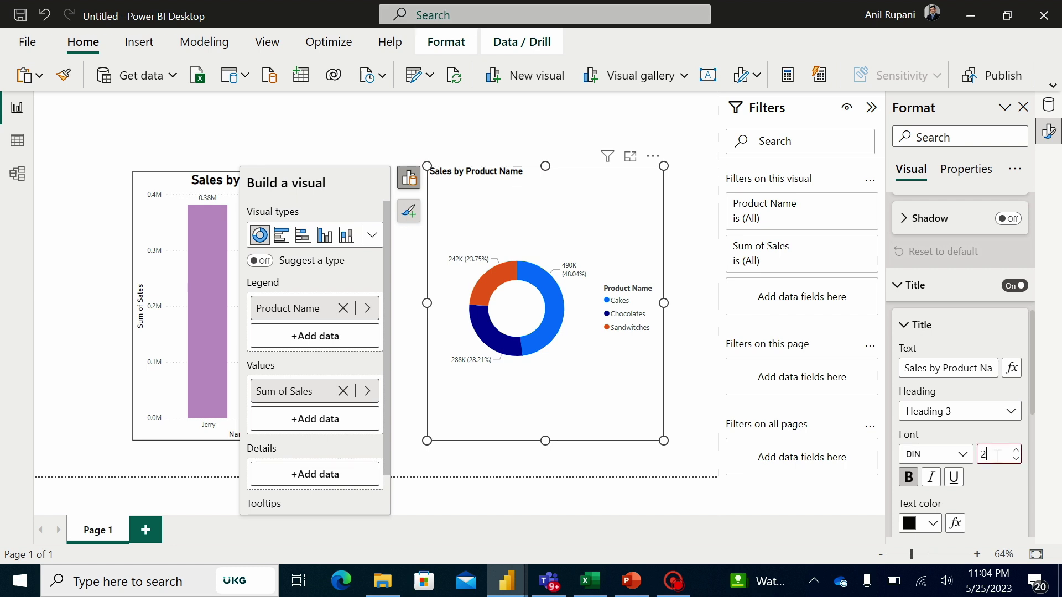
scroll(1035, 415, down, 1)
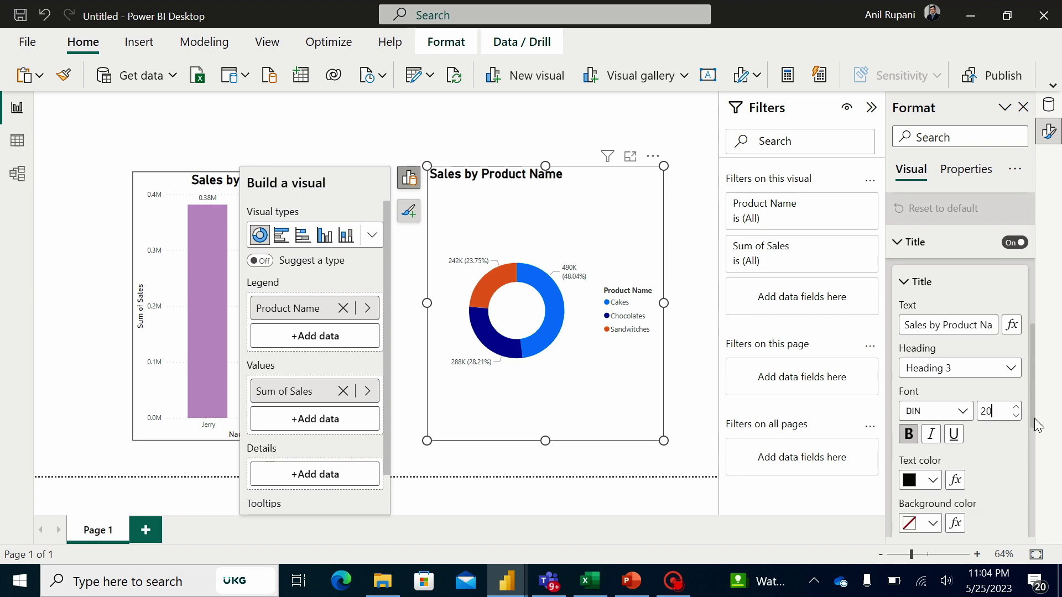
scroll(1034, 419, down, 1)
scroll(1033, 421, down, 2)
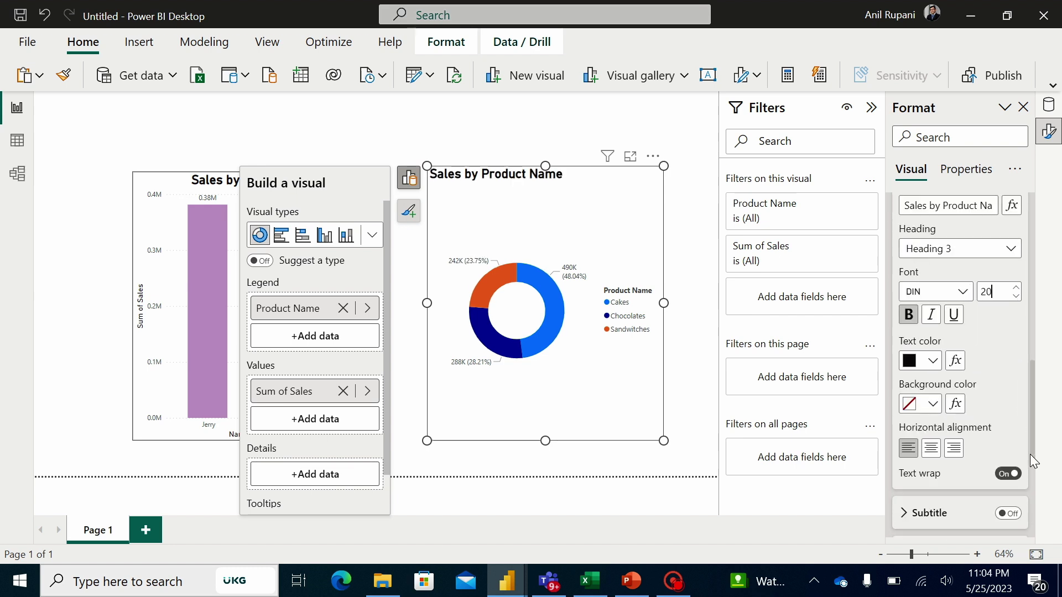
click(930, 449)
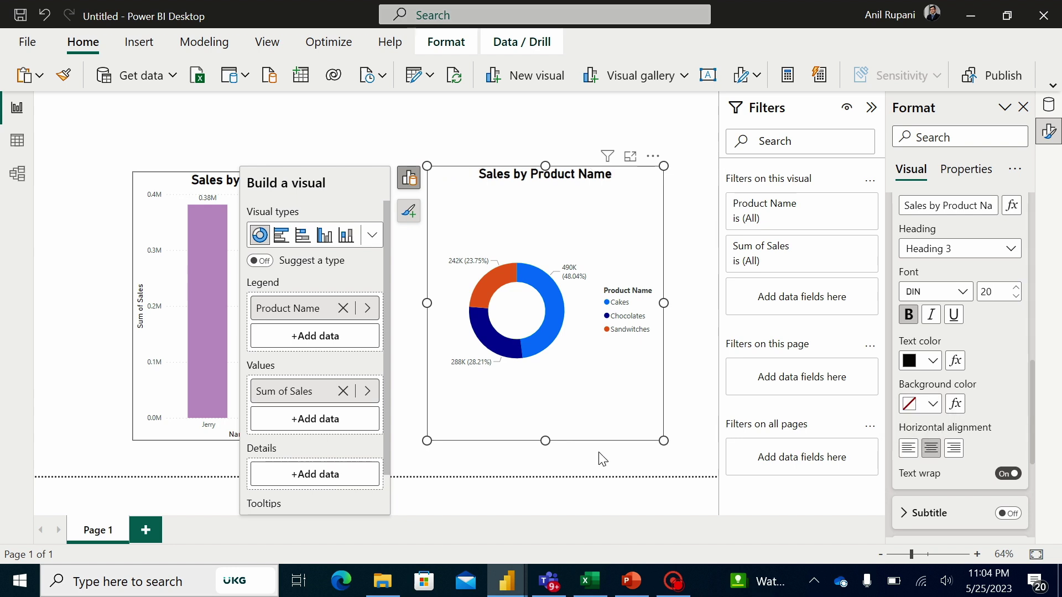
click(574, 464)
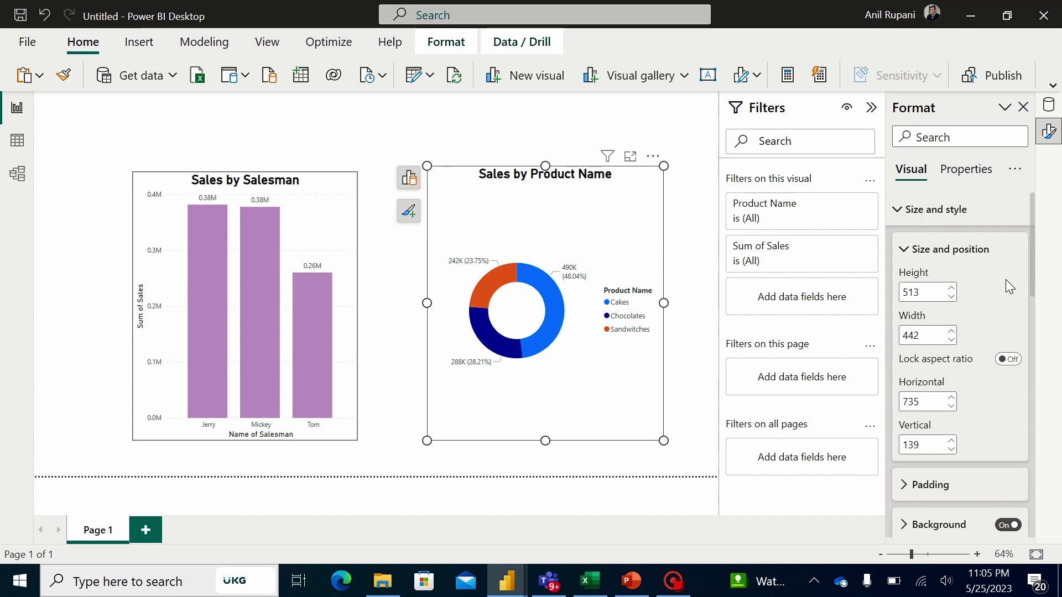
scroll(1029, 316, down, 2)
scroll(1041, 353, down, 2)
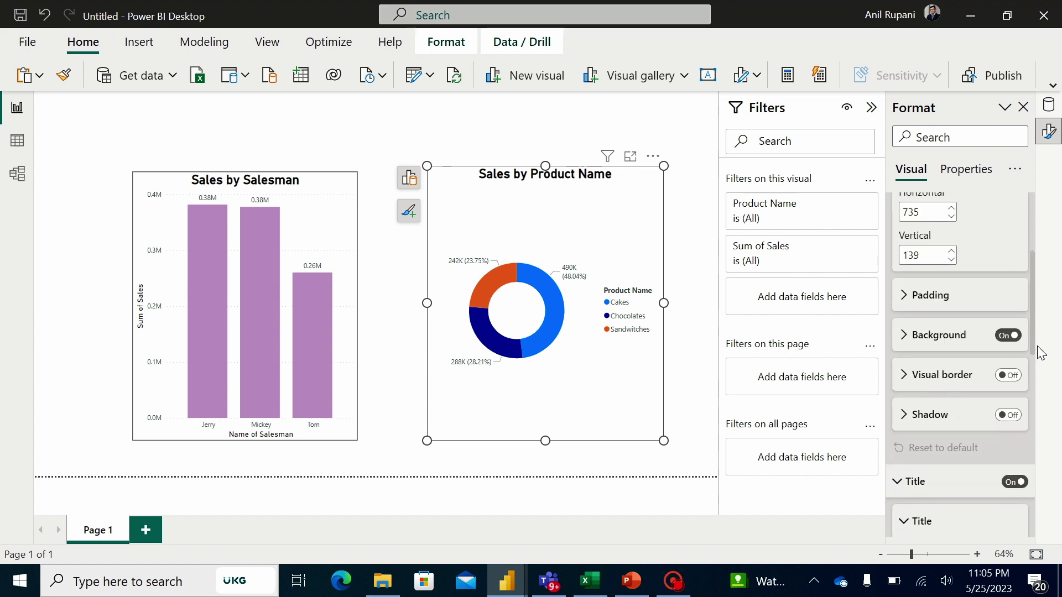
mouse_move(1041, 353)
mouse_down()
mouse_move(1036, 403)
mouse_move(1034, 360)
mouse_up()
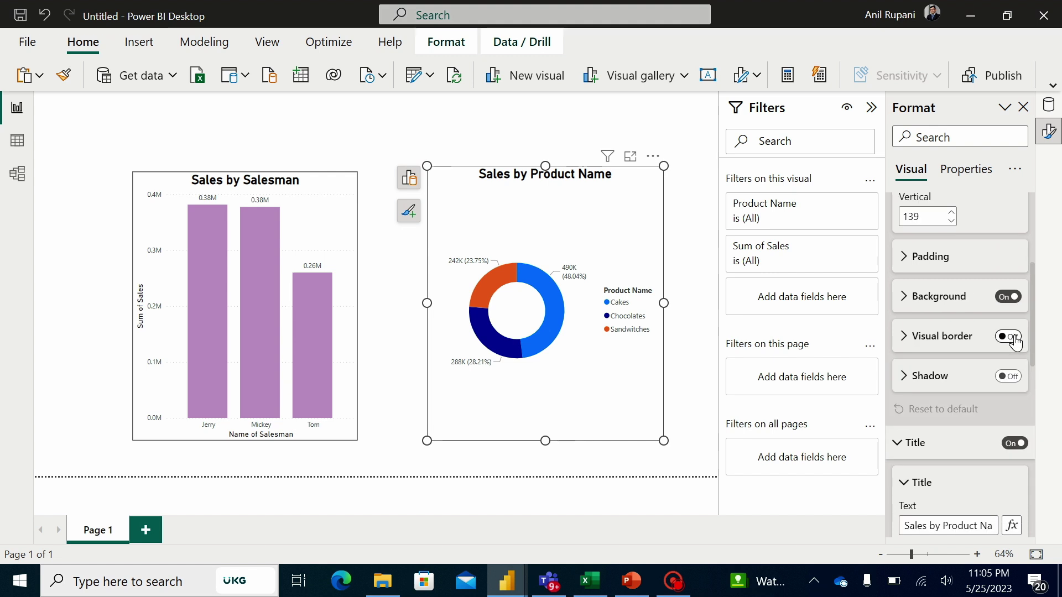
Switch on the donut chart's visual border and deselect it
click(1011, 336)
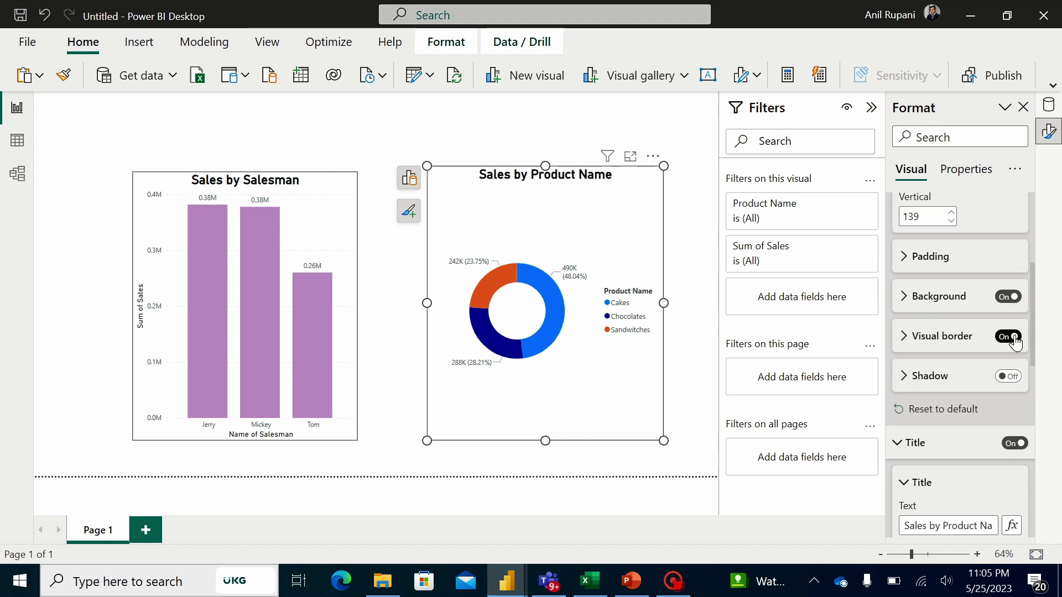
click(583, 121)
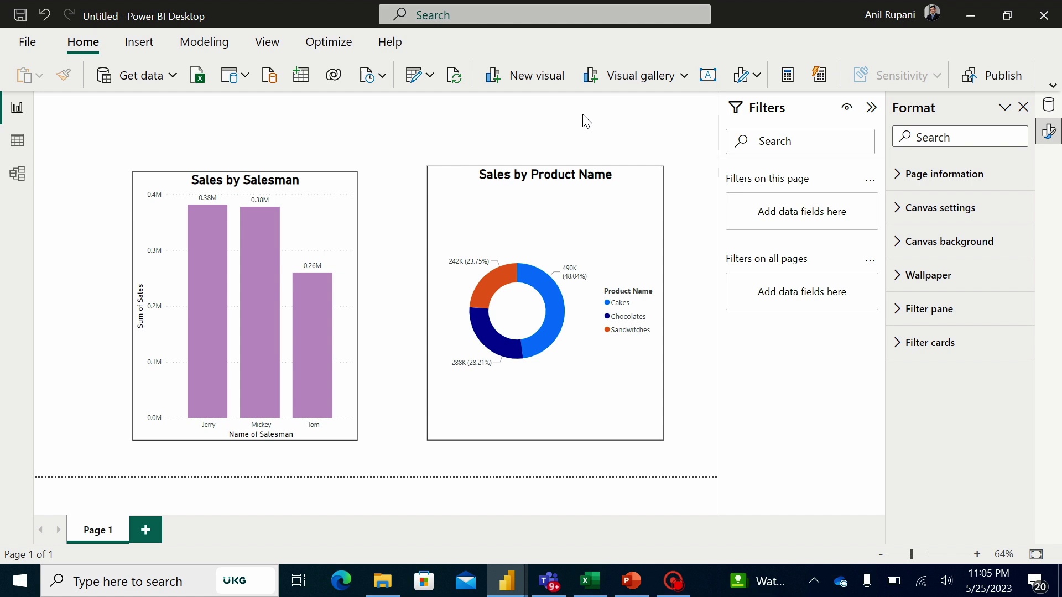
mouse_move(245, 307)
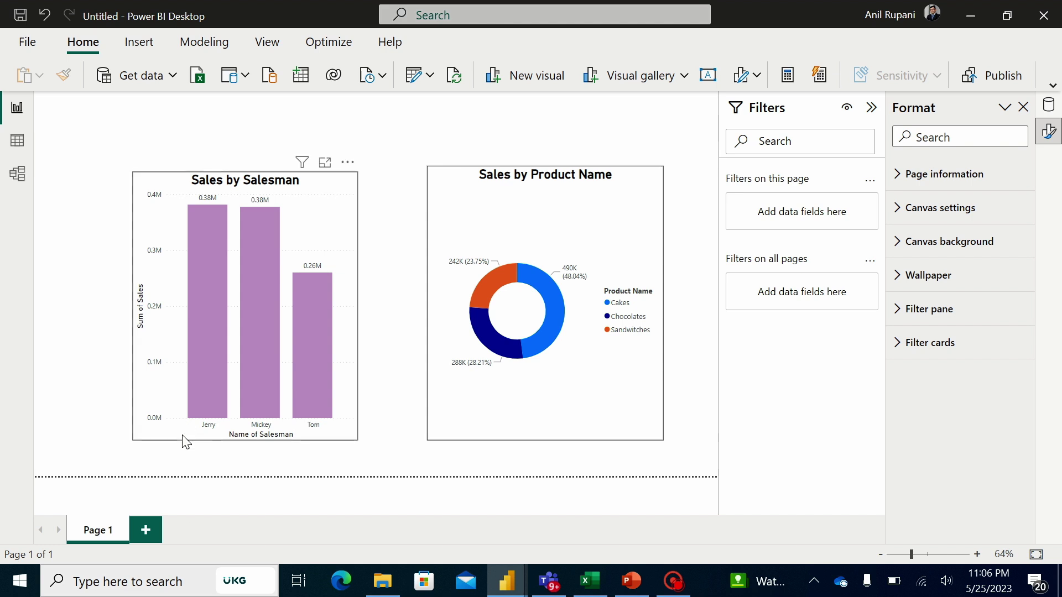
Add Page 2 holding a taller, empty table visual
click(149, 532)
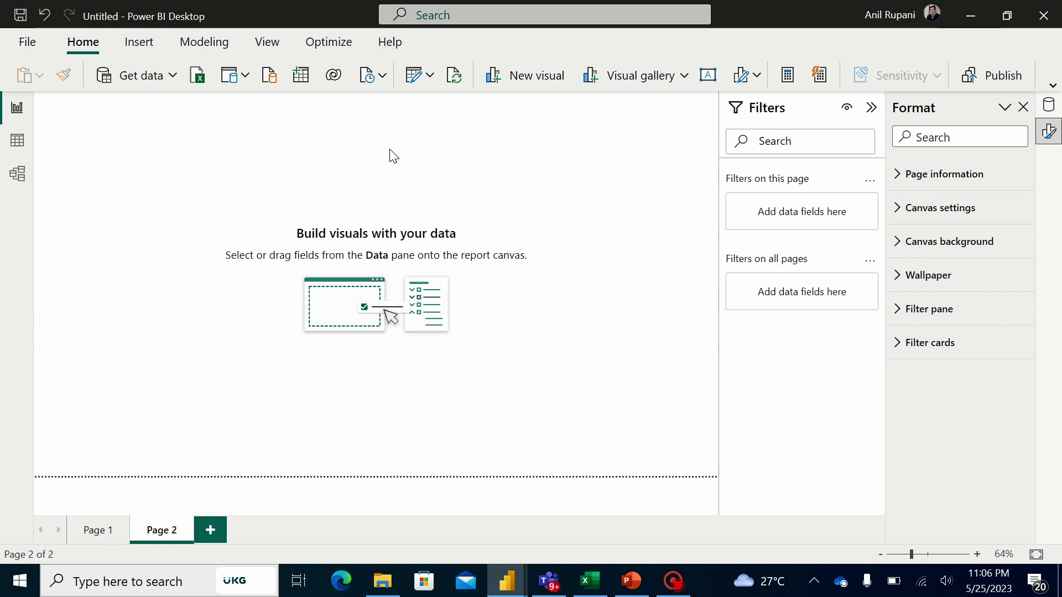
click(548, 80)
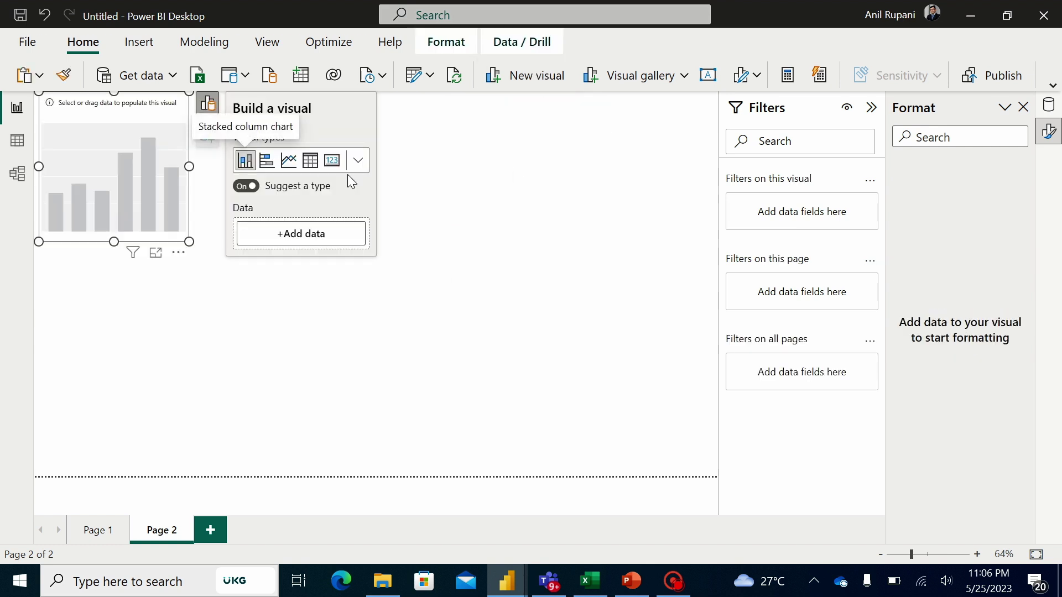
click(309, 163)
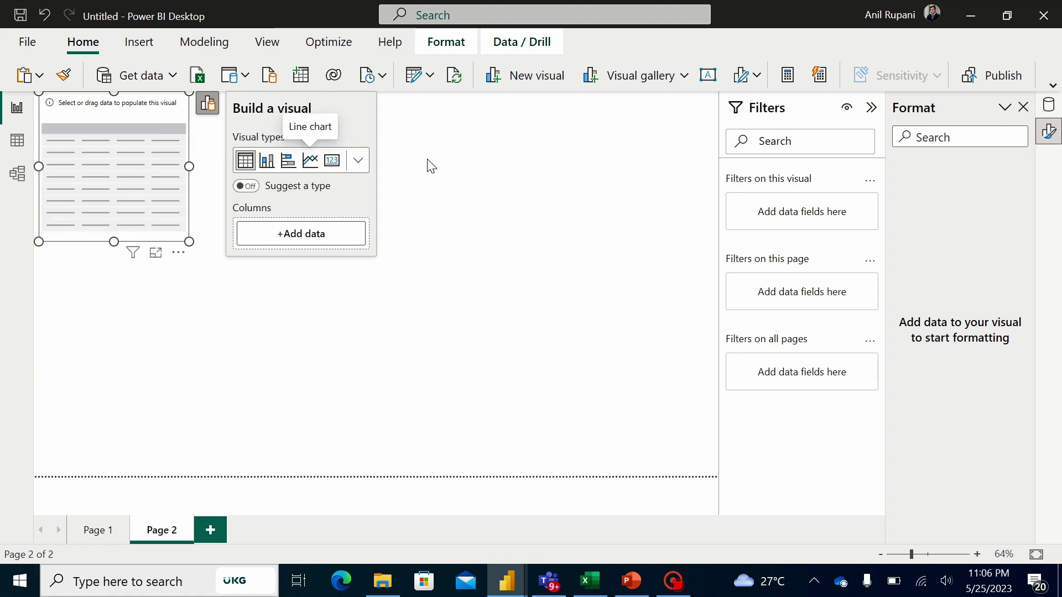
drag(113, 241, 114, 334)
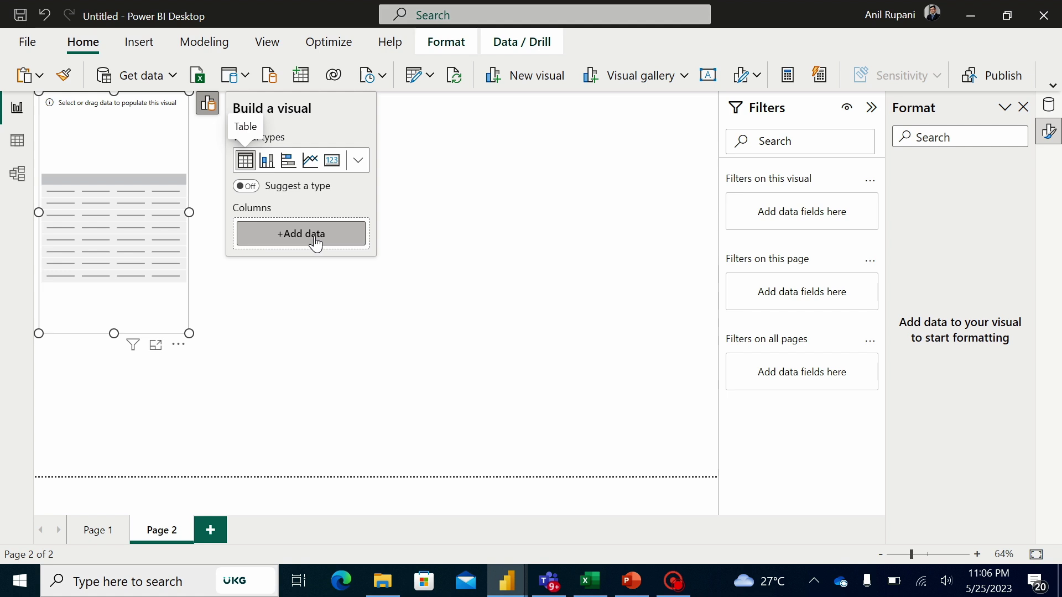
click(314, 243)
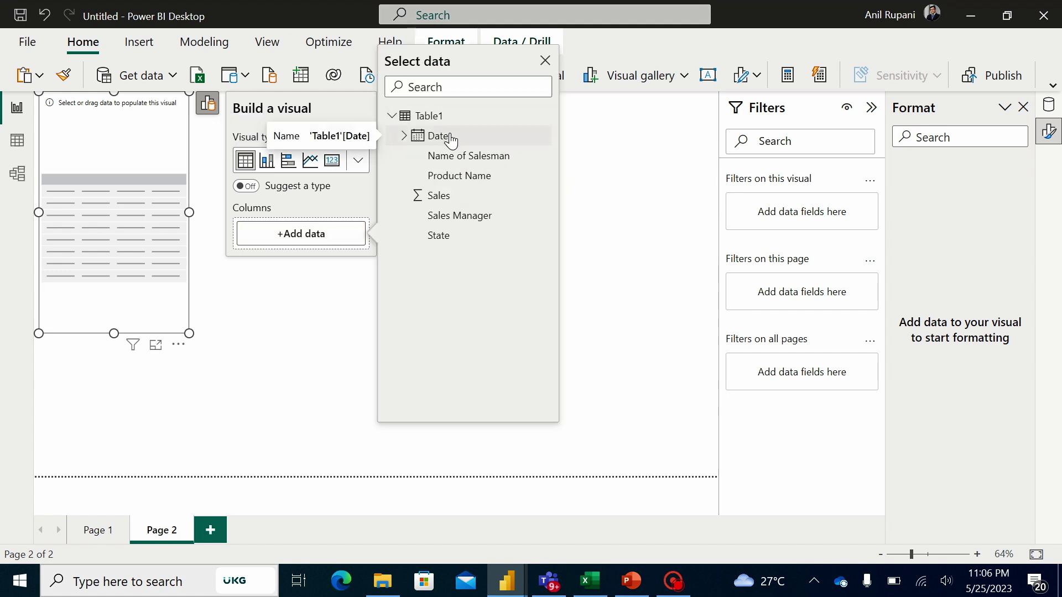
Add Date columns without Quarter, plus Sales Manager, to the table
click(448, 139)
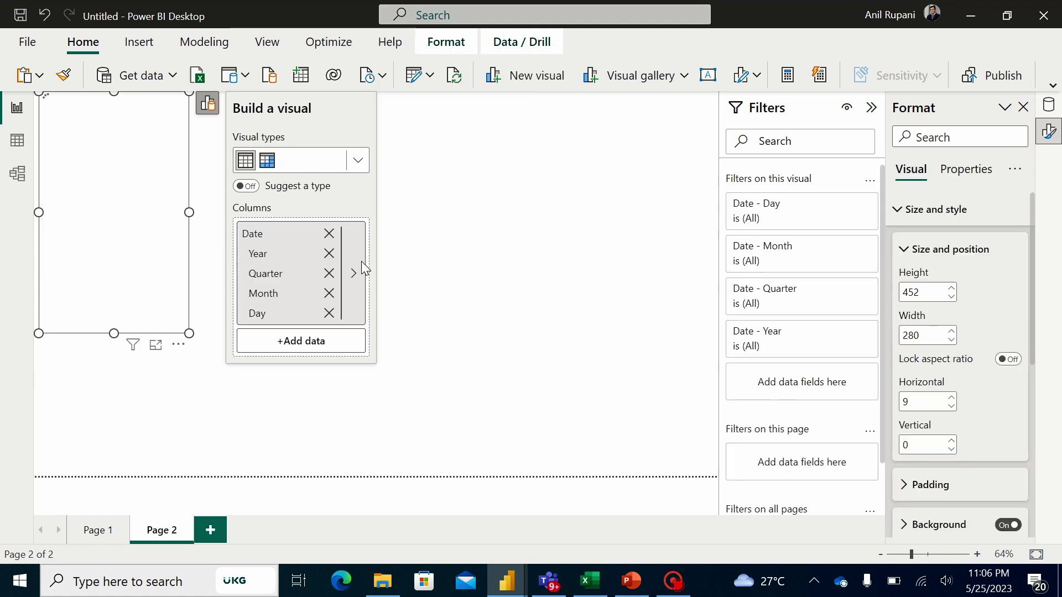
click(329, 274)
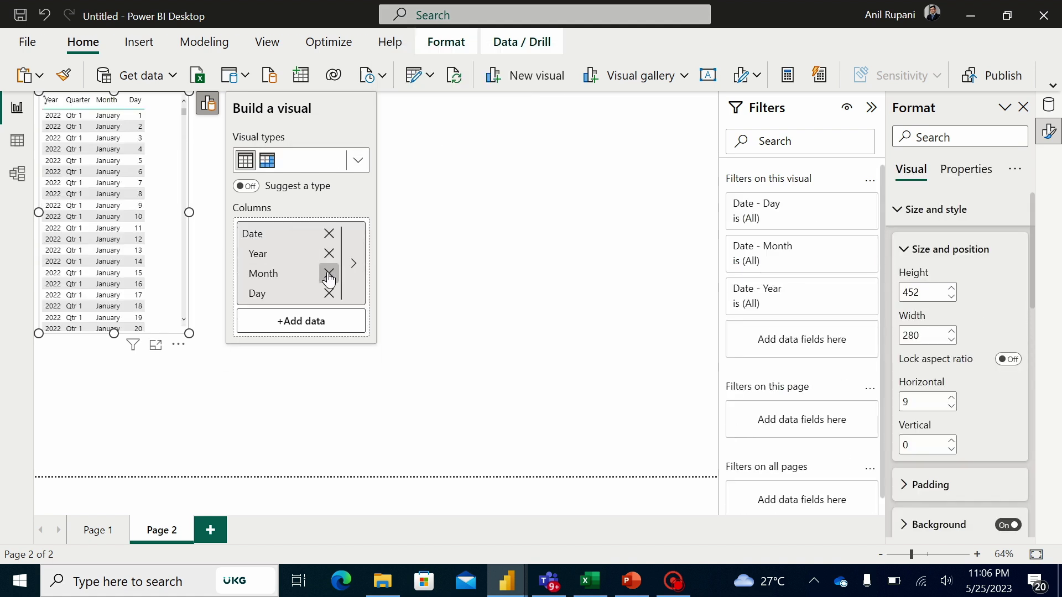
click(322, 325)
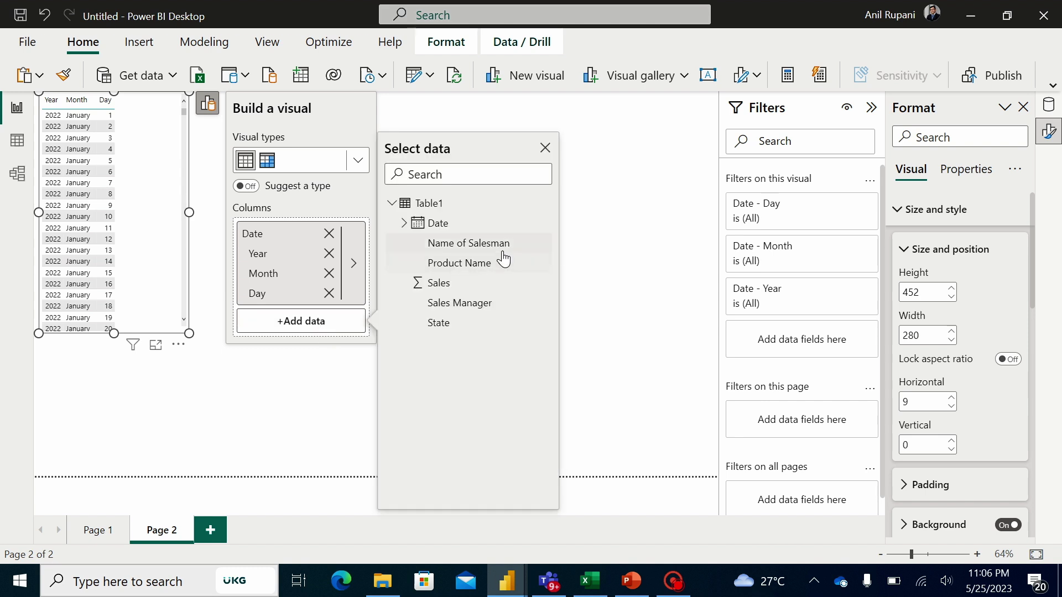
click(471, 310)
click(317, 354)
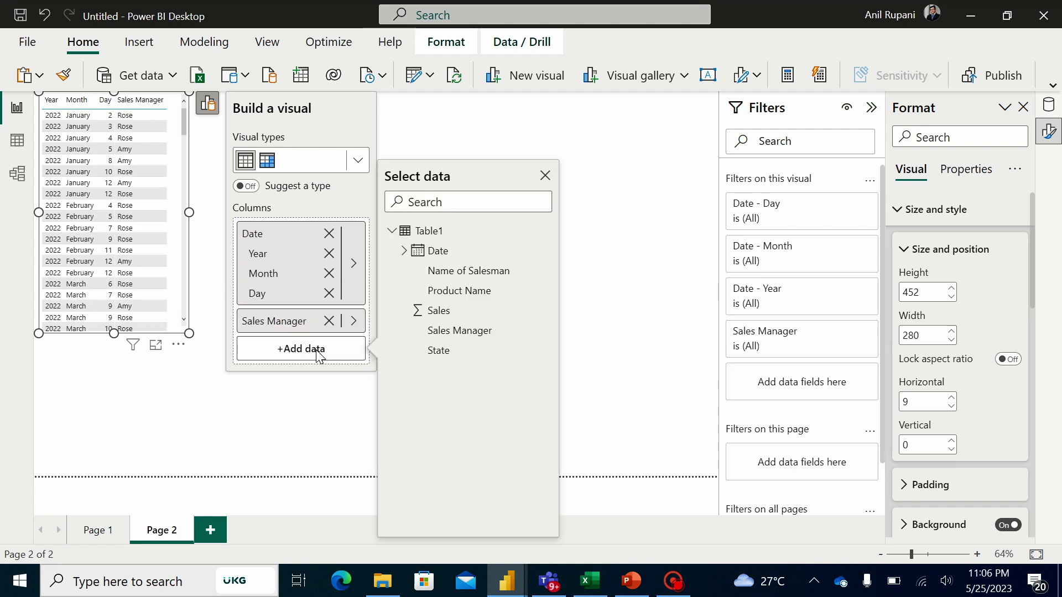
Add Name of Salesman, Product Name, State and Sum of Sales columns
click(507, 269)
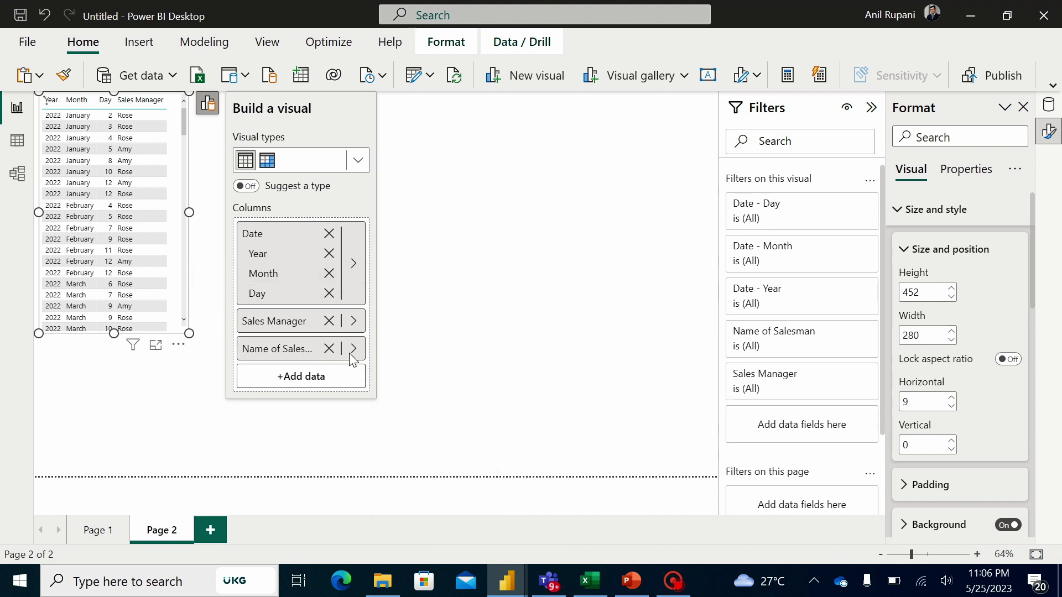
click(315, 378)
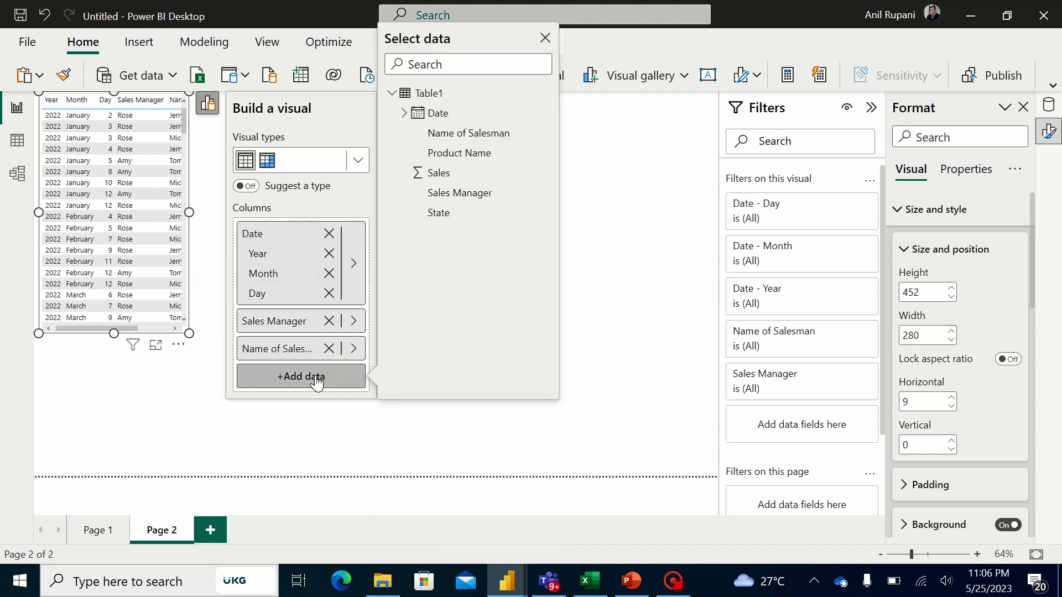
click(479, 162)
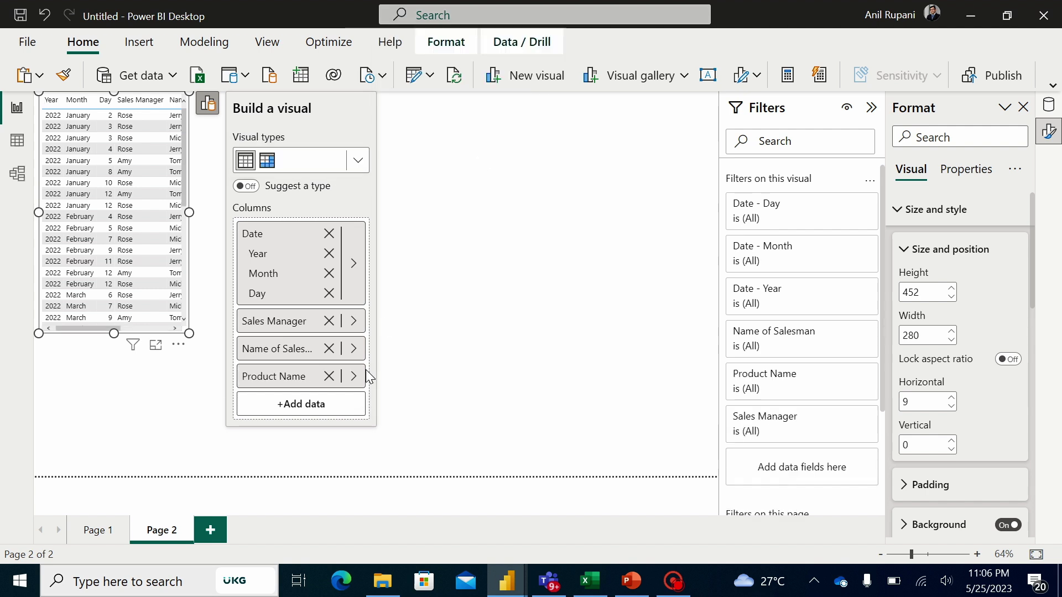
click(310, 413)
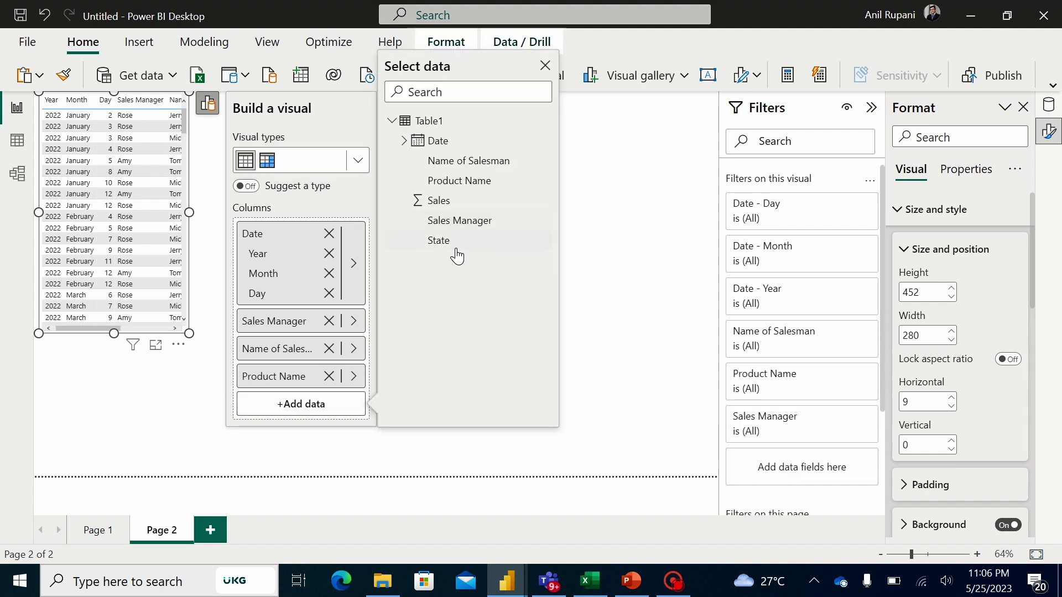
click(440, 241)
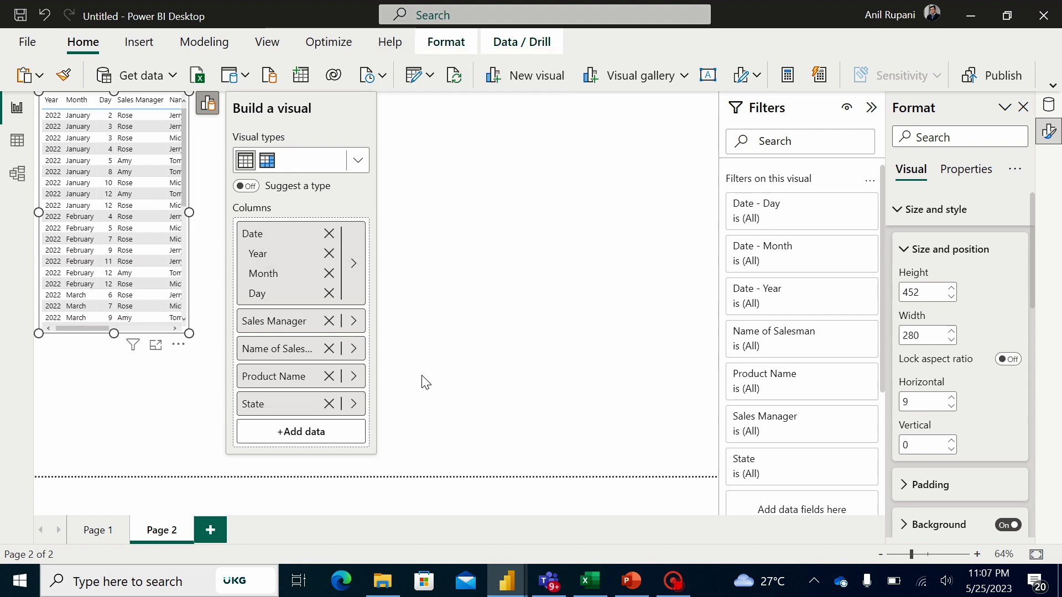
click(313, 432)
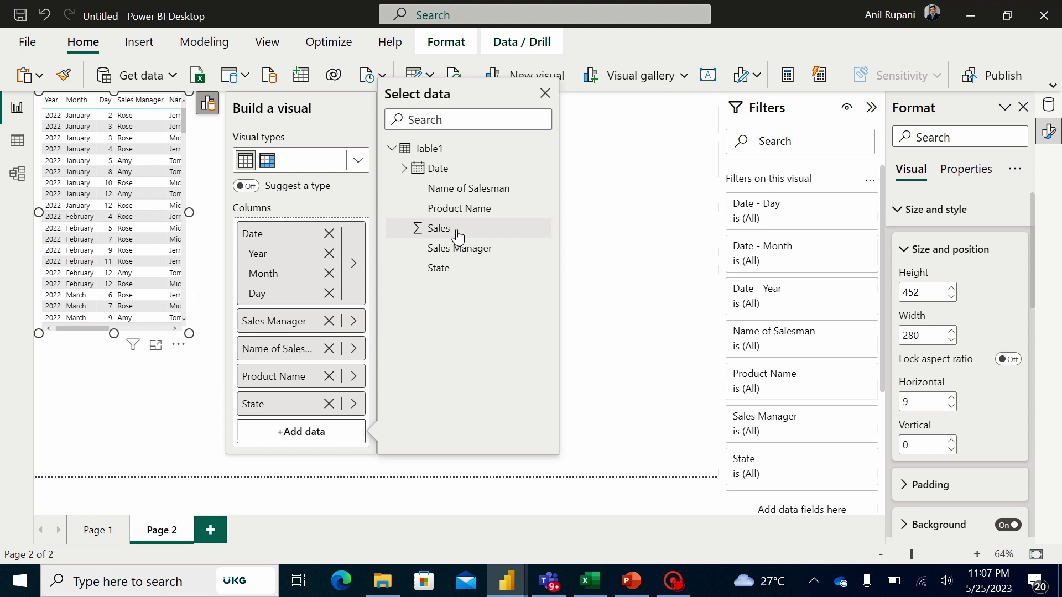
click(440, 228)
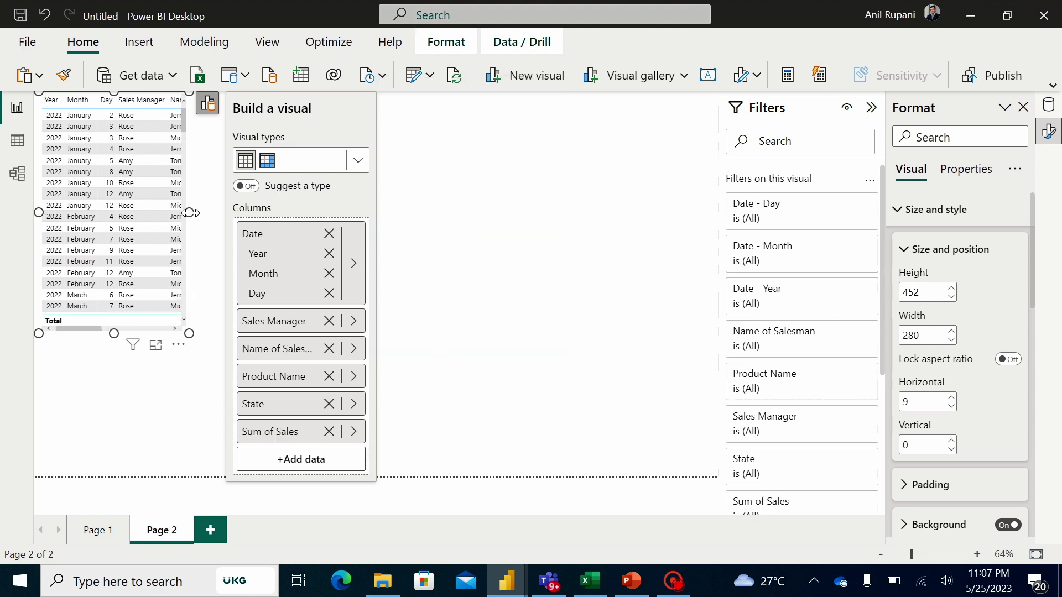
Widen the detail table, move it toward the page centre, then narrow it to fit its eight columns
mouse_move(191, 212)
mouse_down()
mouse_move(407, 214)
mouse_move(525, 236)
mouse_up()
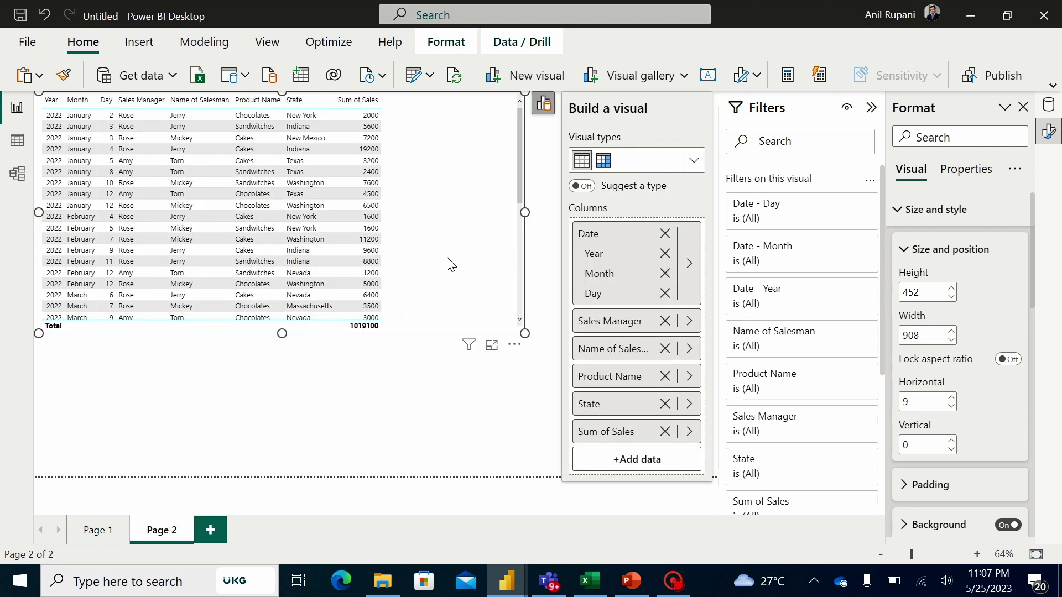
mouse_move(446, 264)
mouse_down()
mouse_move(470, 294)
mouse_move(489, 274)
mouse_move(520, 284)
mouse_up()
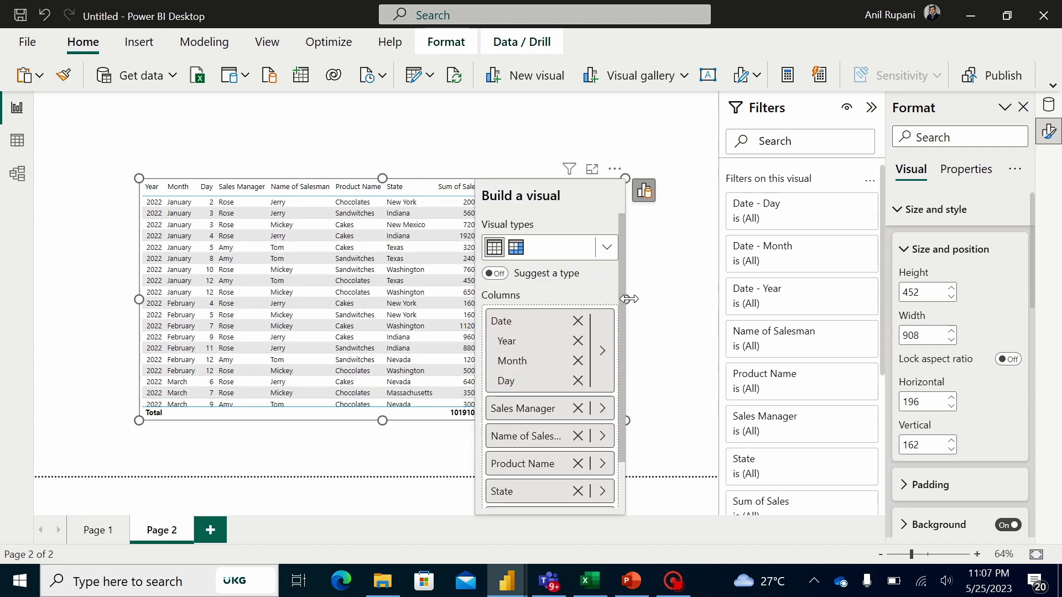
drag(571, 303, 496, 304)
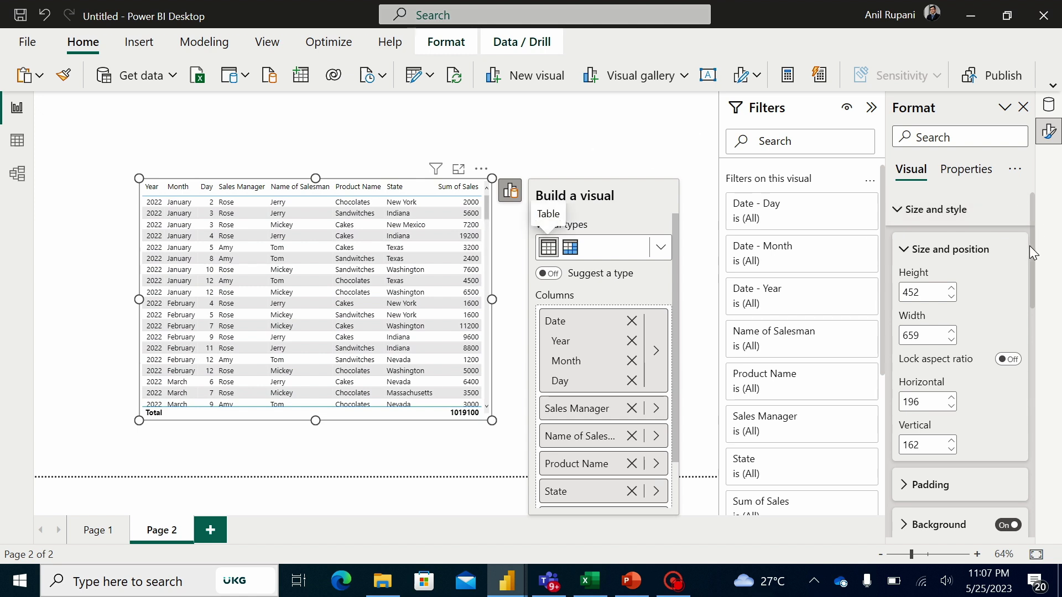
drag(1032, 259, 1035, 348)
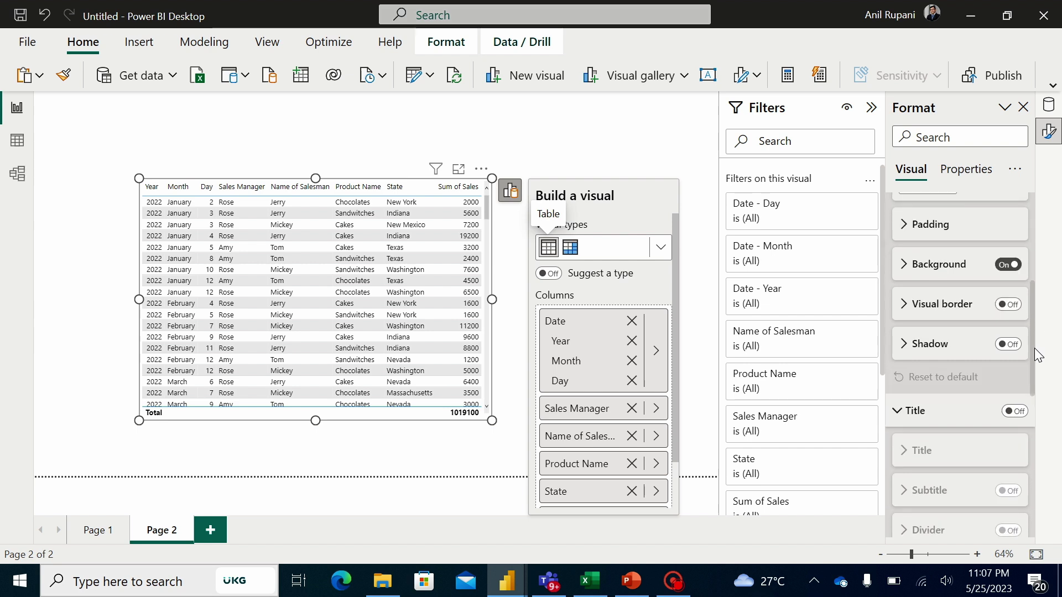
Add a border and a bold, centred 'Detailed Sales Report' title to the table
click(1008, 301)
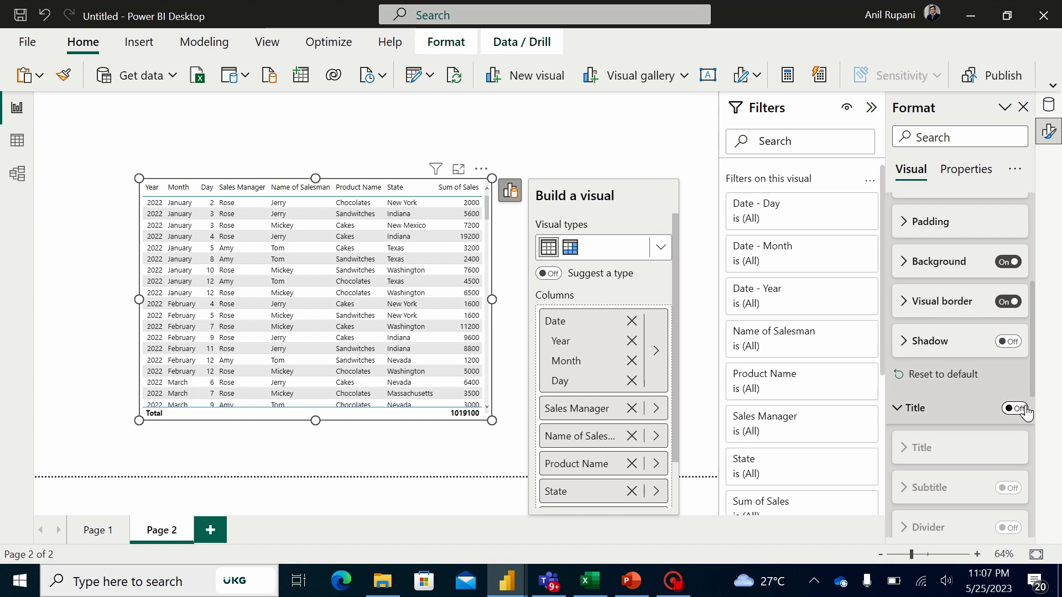
click(1013, 408)
text(Detailed)
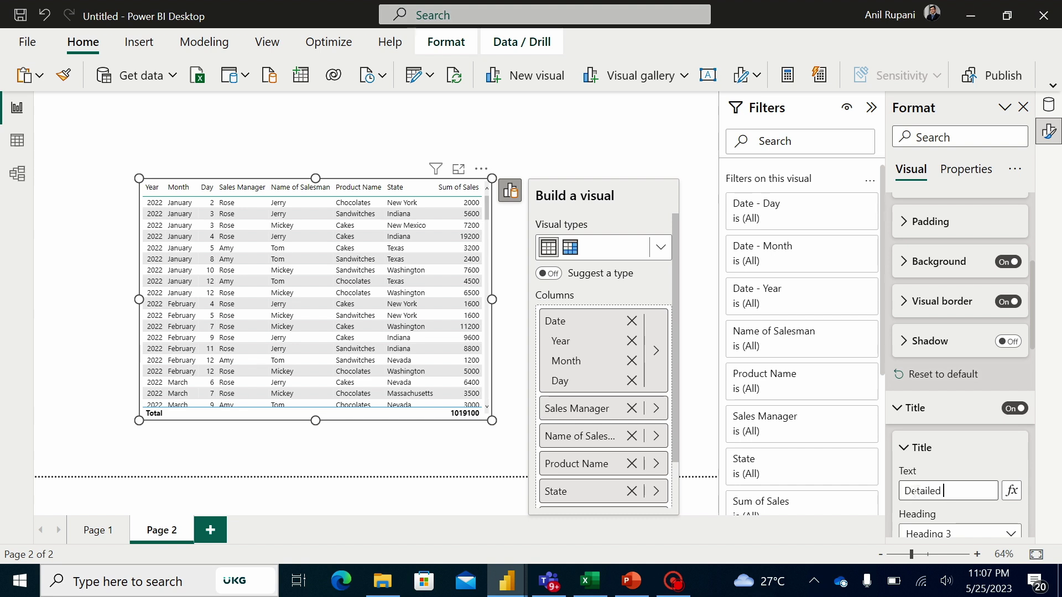
text(Sales R)
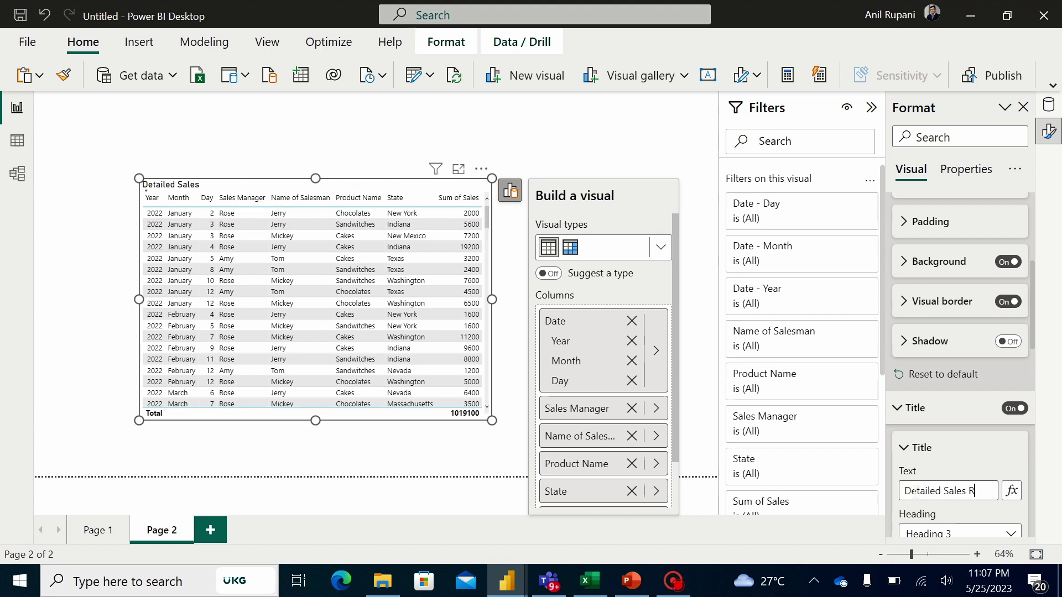
text(eport)
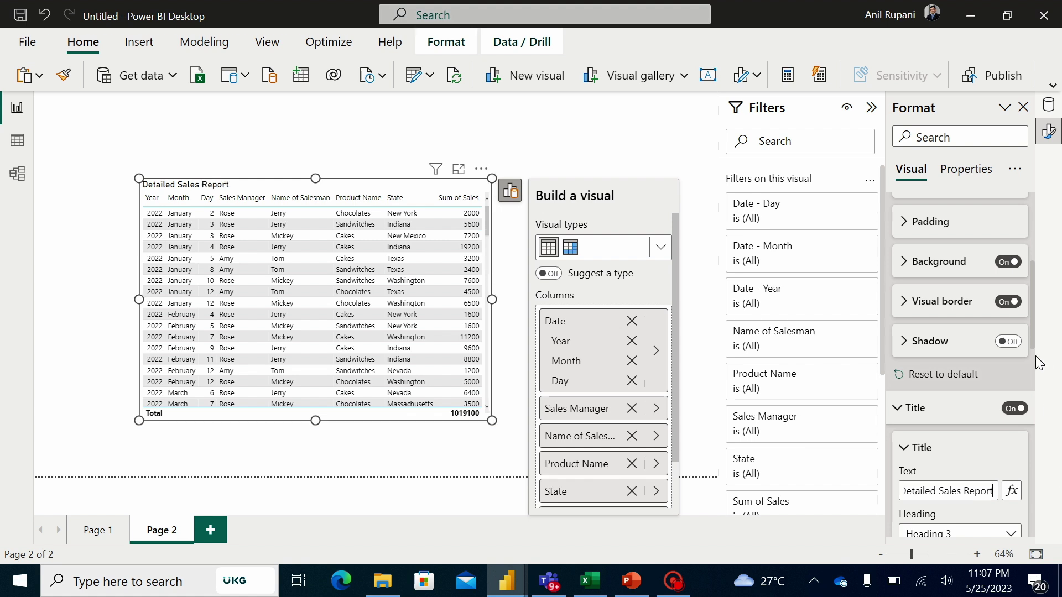
scroll(1032, 340, down, 2)
scroll(1032, 362, down, 2)
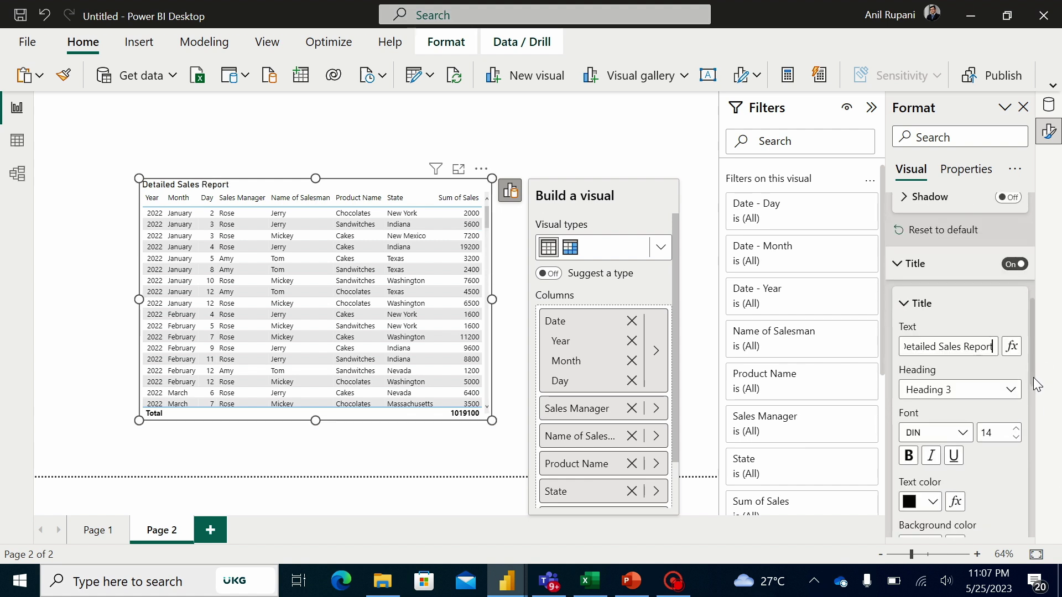
click(909, 458)
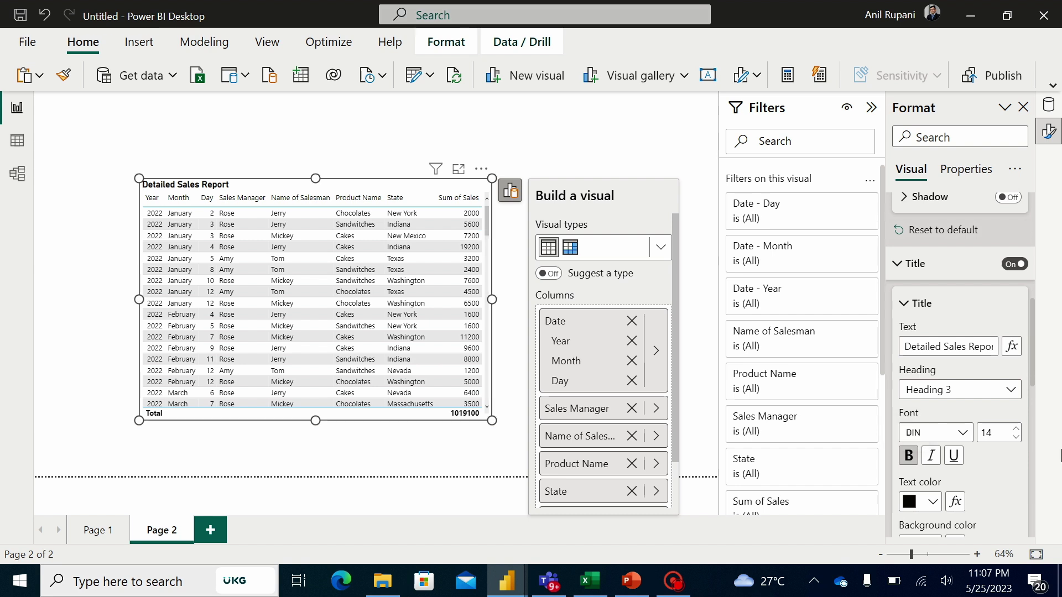
scroll(1033, 391, down, 2)
scroll(1033, 411, down, 1)
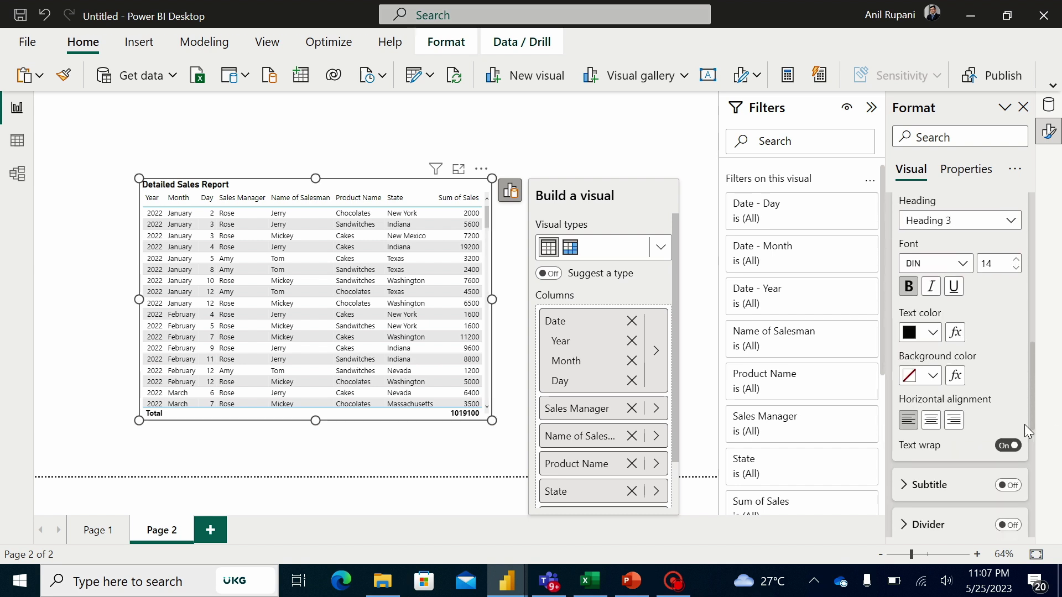
click(928, 423)
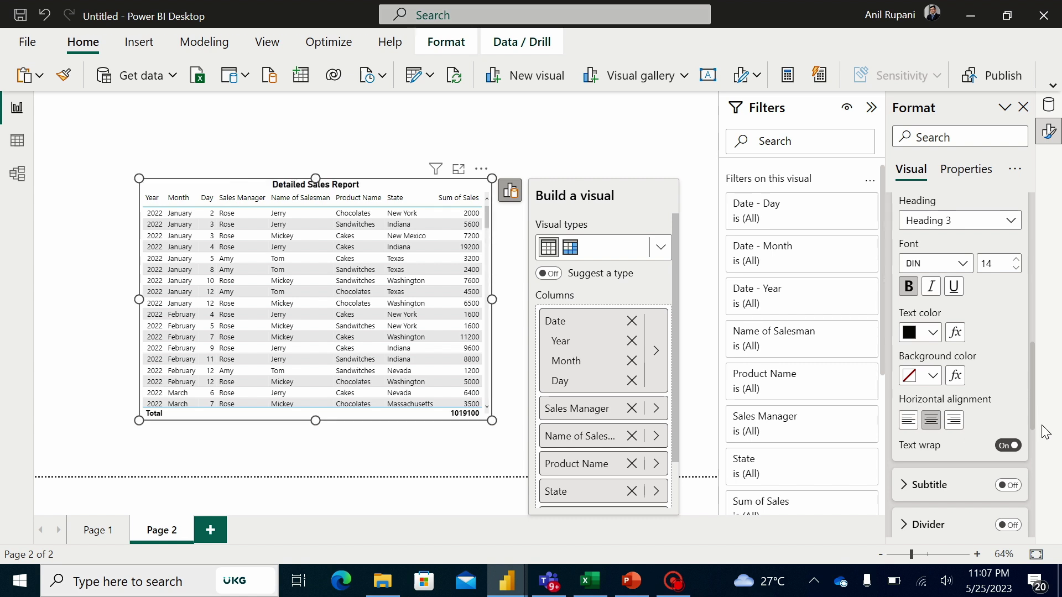
drag(1033, 411, 1042, 498)
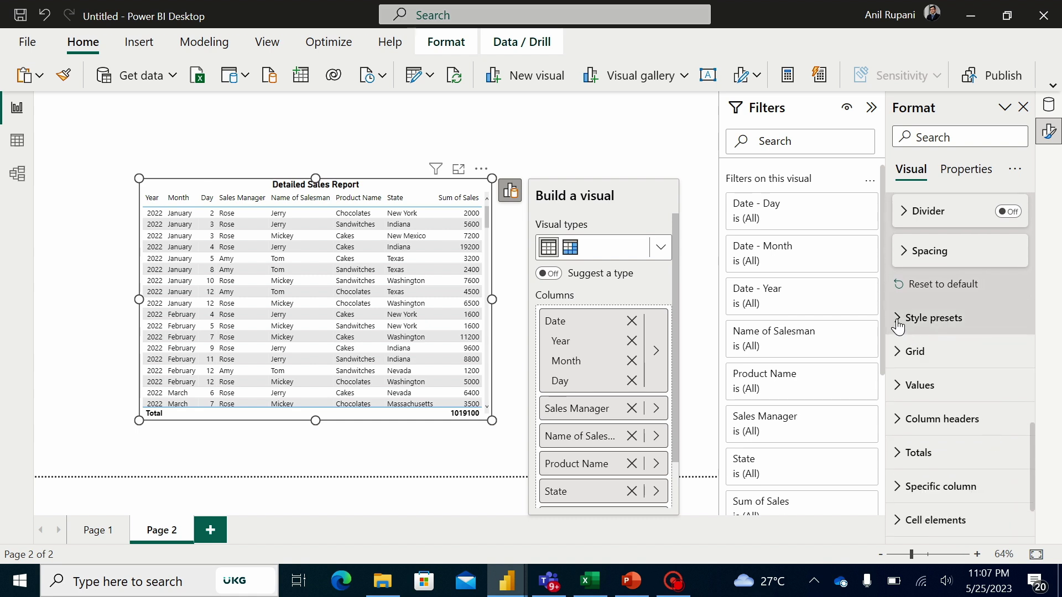
Apply the Sparse style preset to the detail table, then deselect it
click(896, 319)
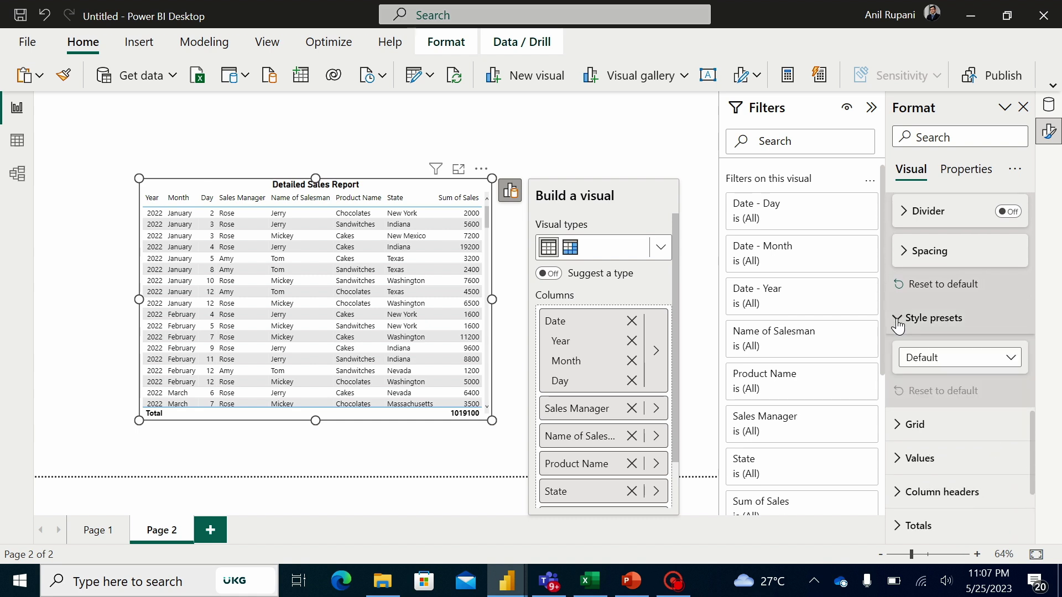
click(1011, 362)
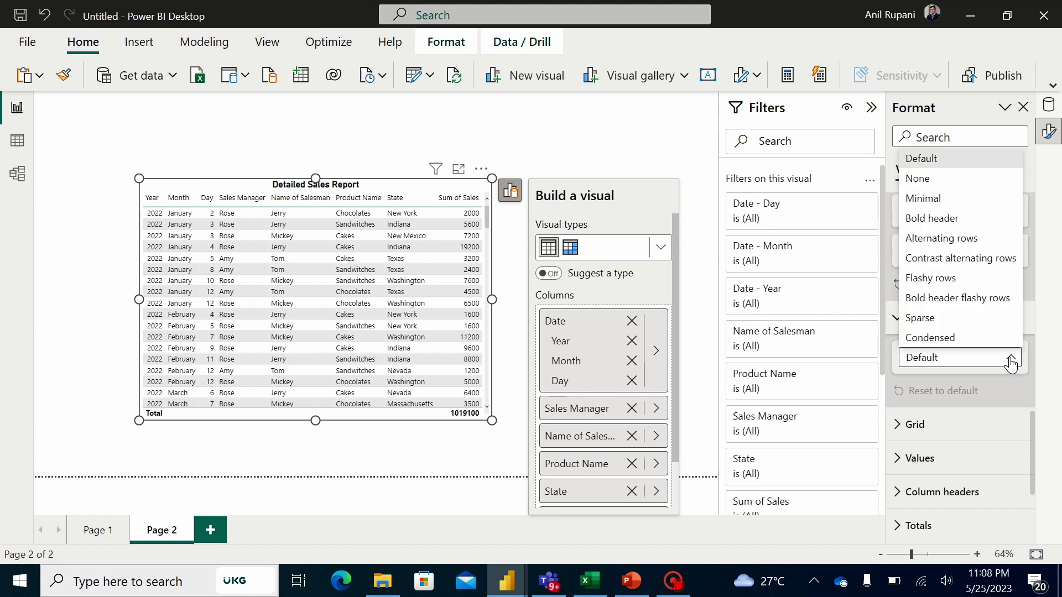
click(935, 321)
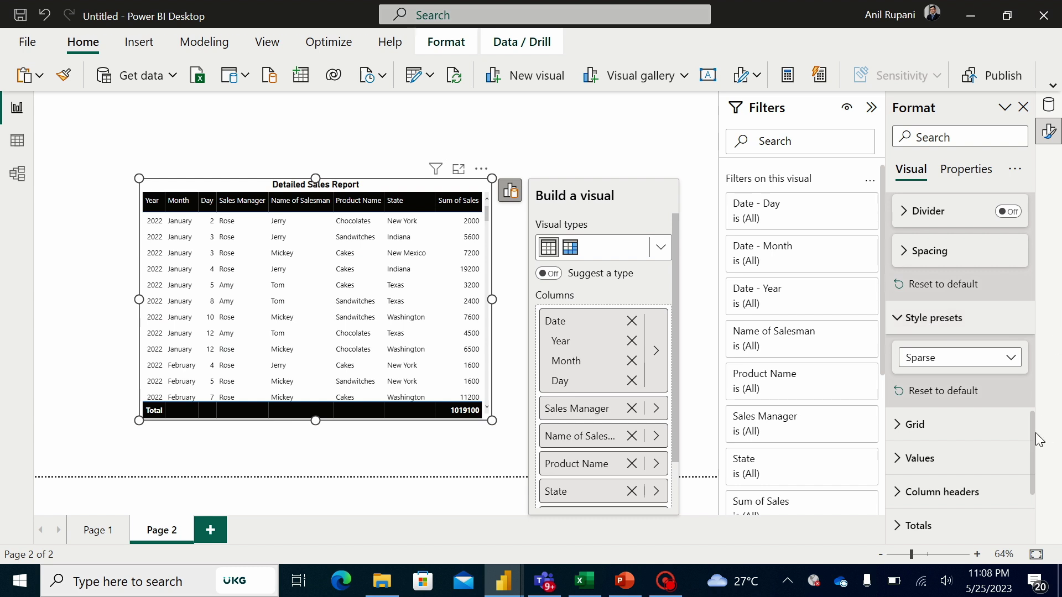
mouse_move(1036, 439)
mouse_down()
mouse_move(1035, 487)
mouse_move(1042, 453)
mouse_up()
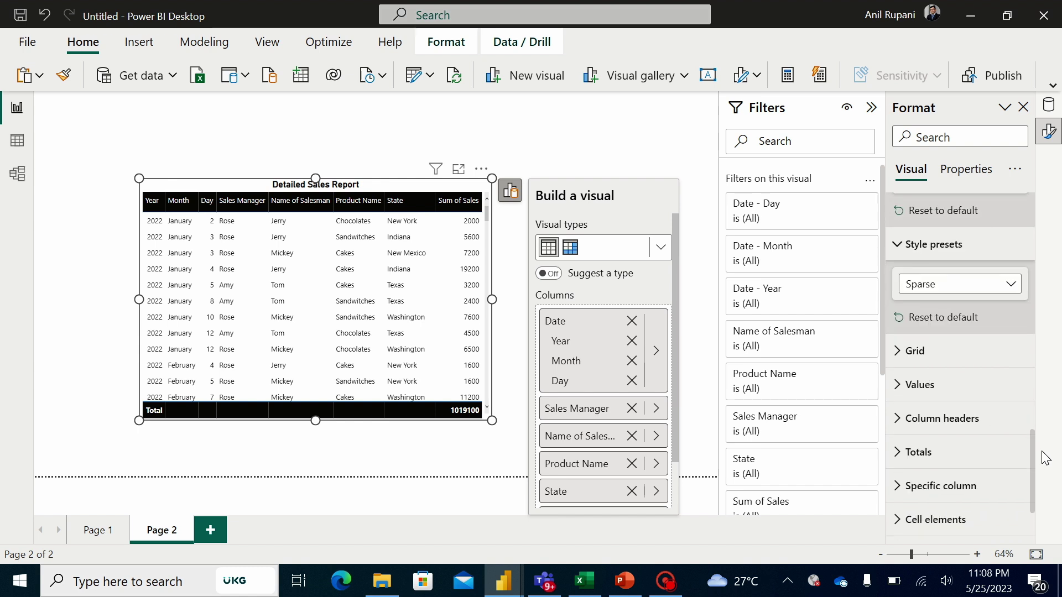
click(619, 140)
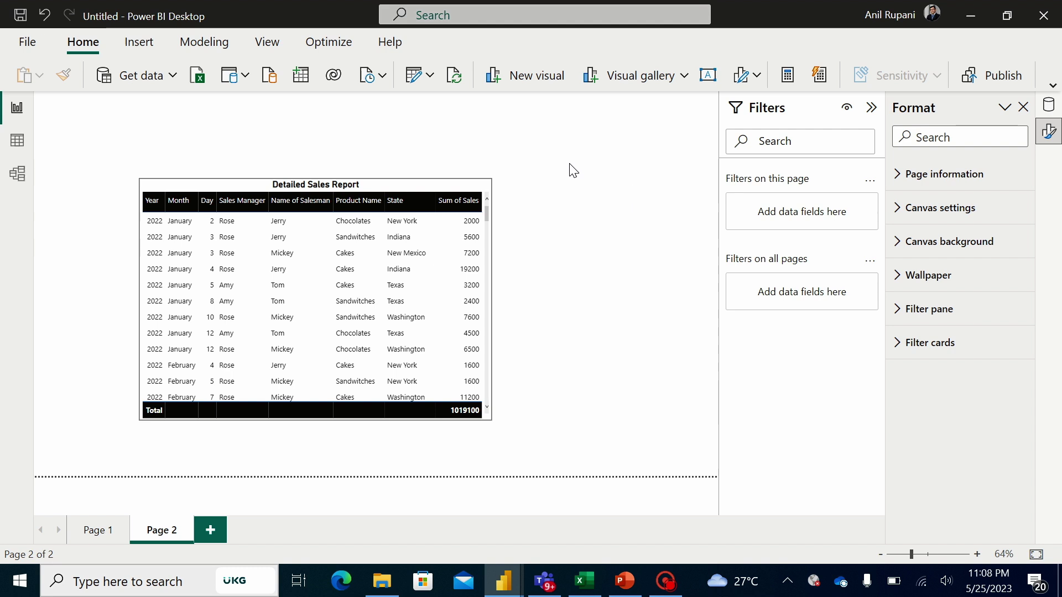
Rename Page 2 to 'Detailed Report' and set its page type to Drillthrough
click(897, 176)
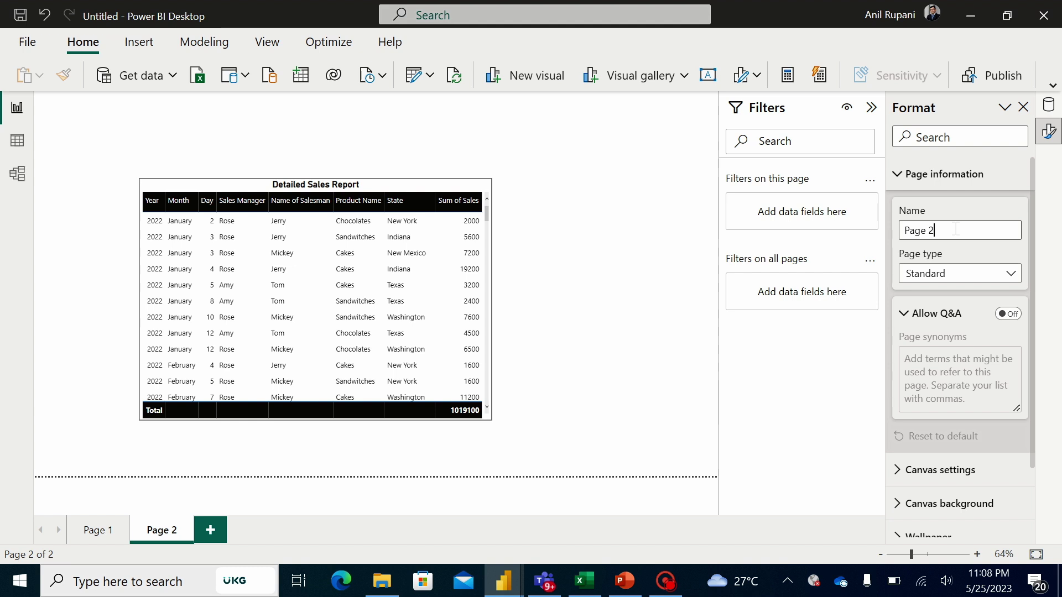
key(BackSpace)
key(BackSpace)
key(BackSpace)
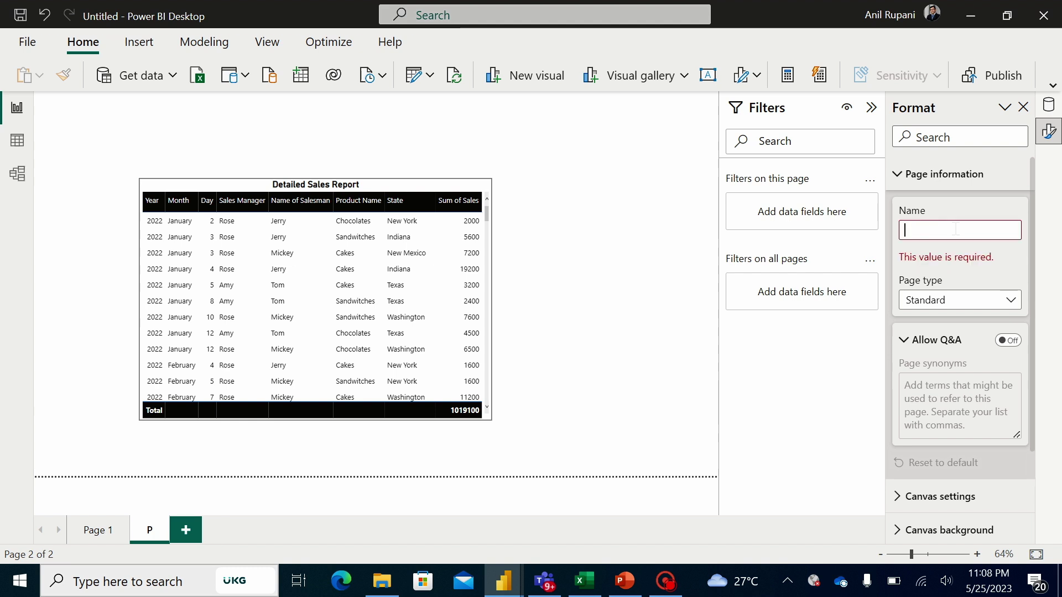
text(Detailed)
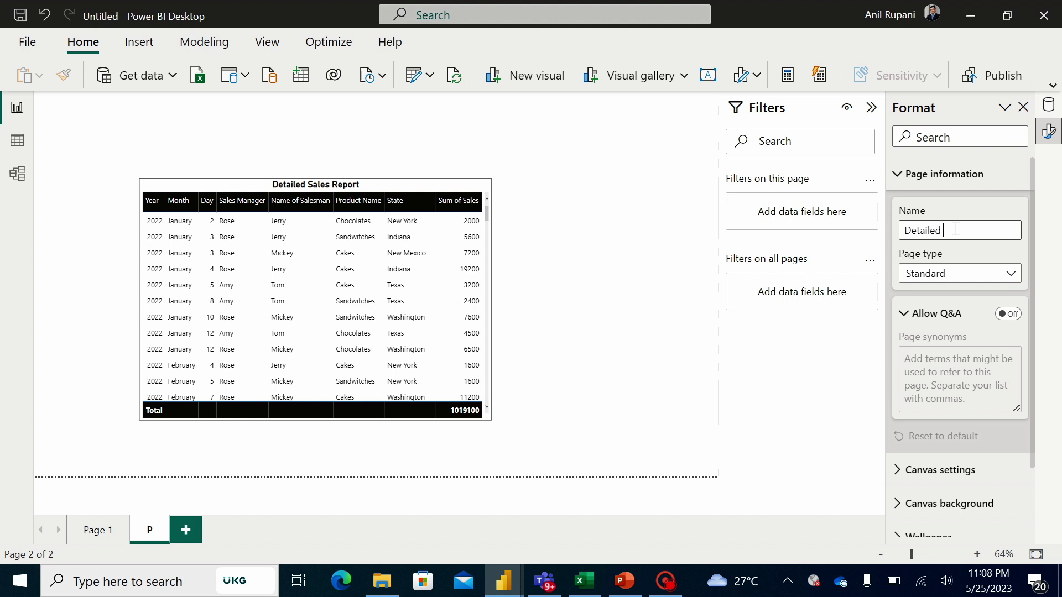
text( Report)
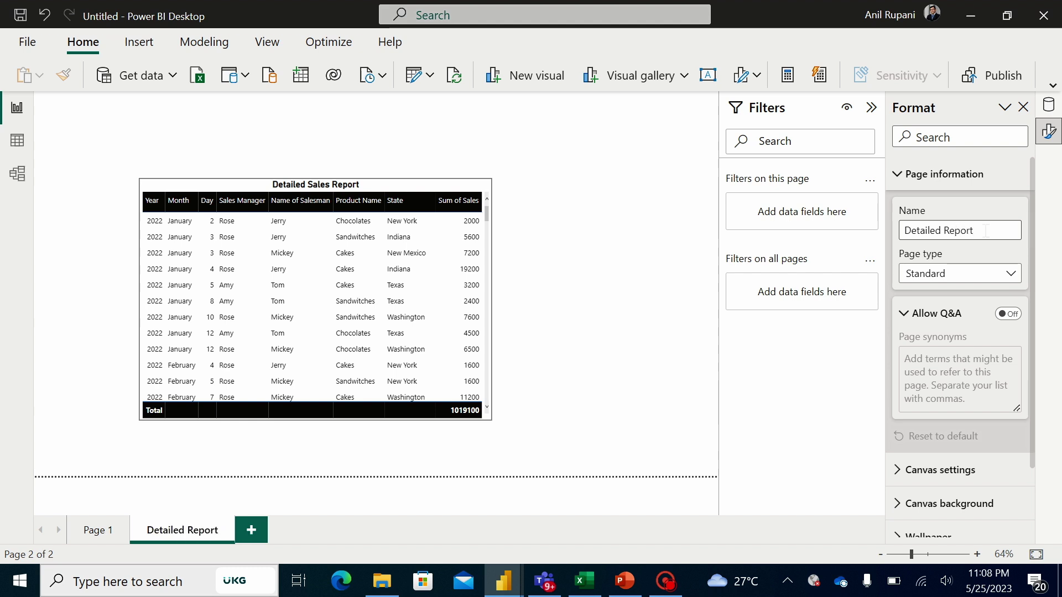
key(Return)
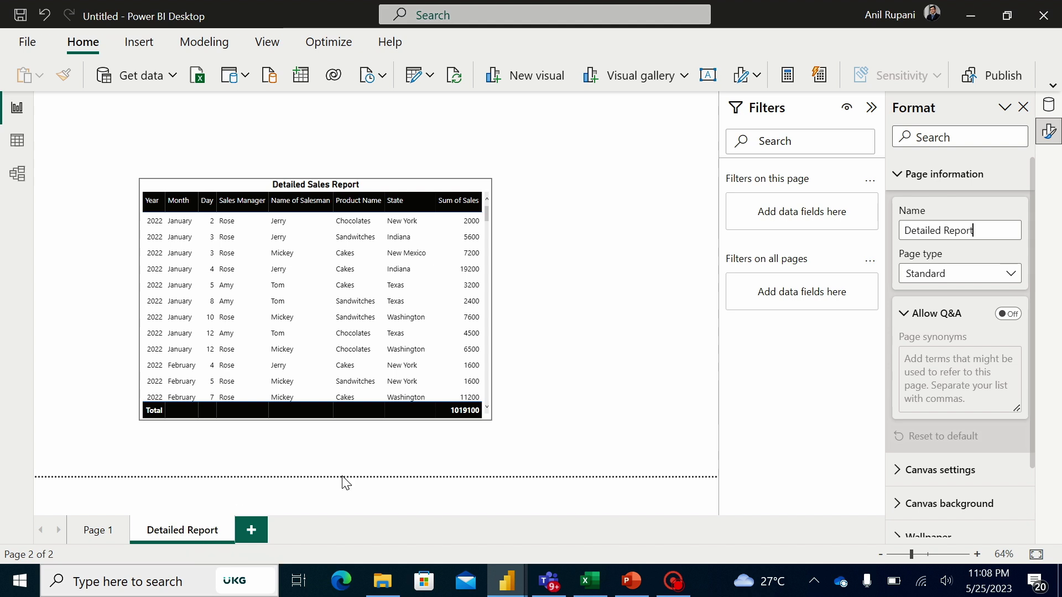
click(1011, 277)
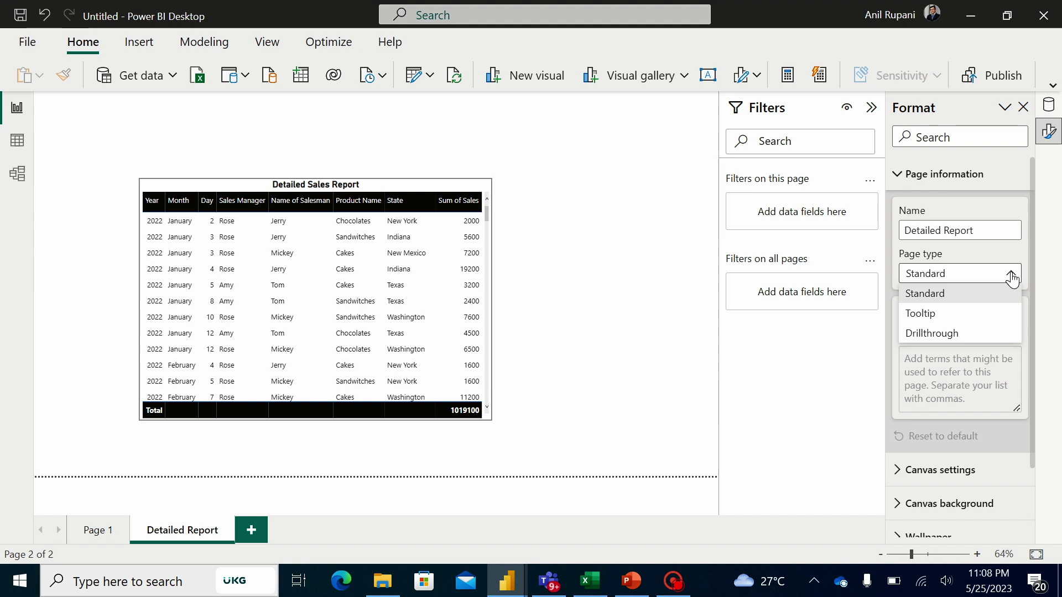
click(932, 333)
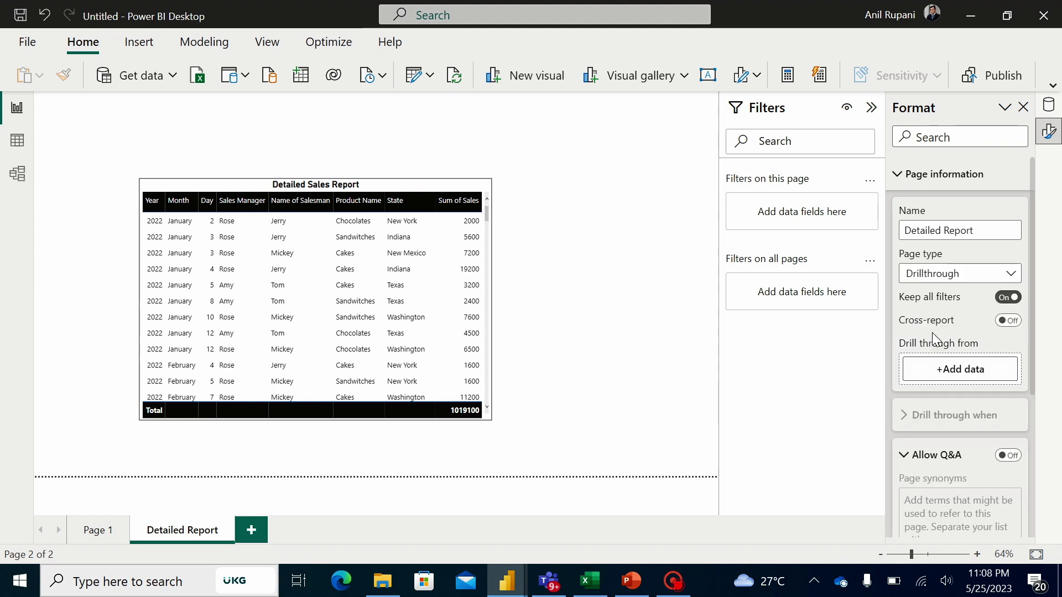
drag(1034, 264, 1035, 295)
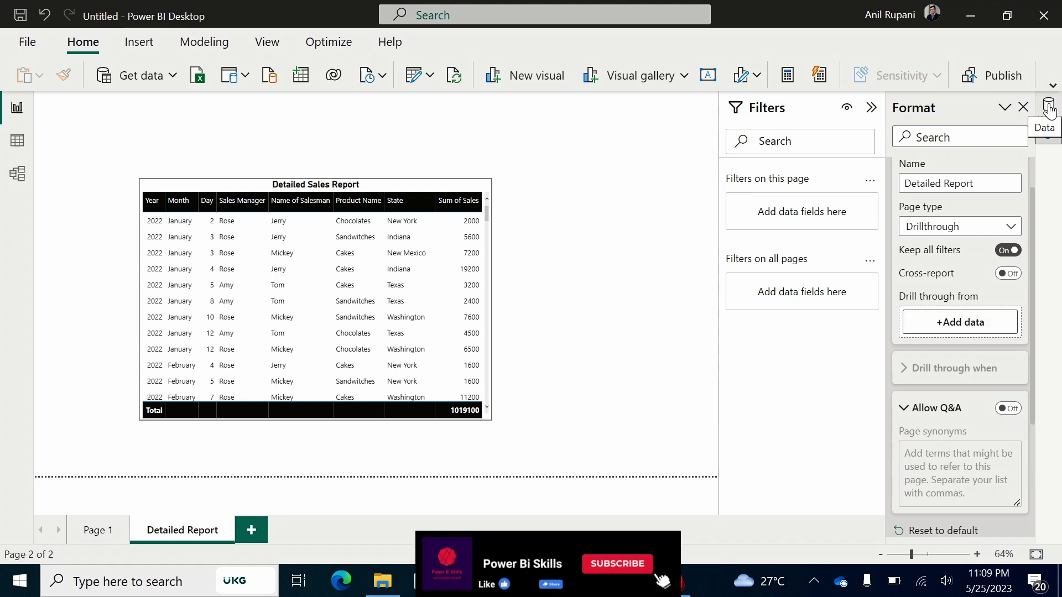
Add Table1's Sales field as the page's drill-through-from field
click(1048, 107)
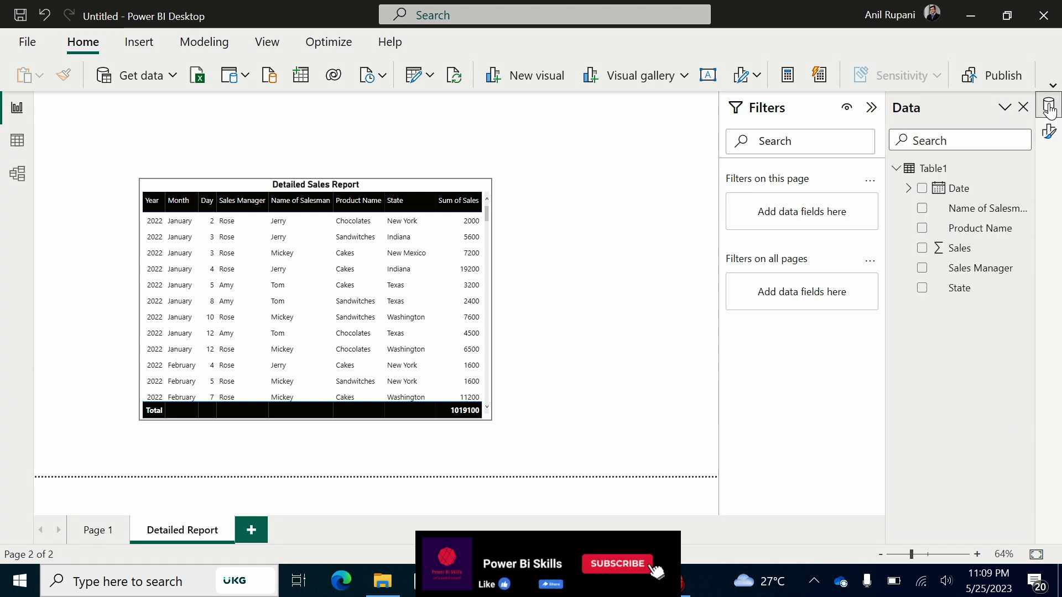
click(1048, 136)
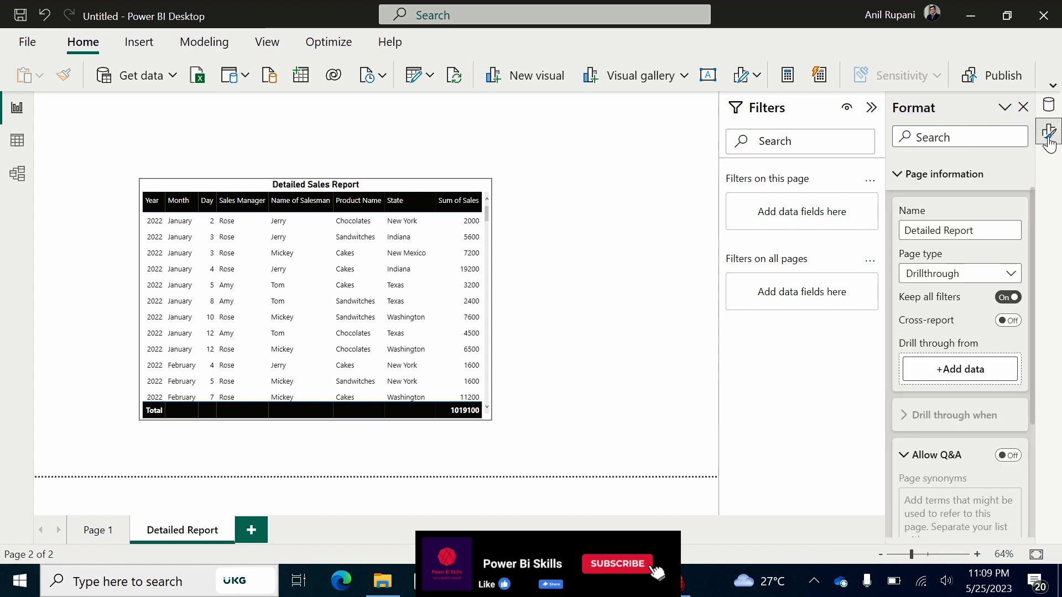
click(936, 373)
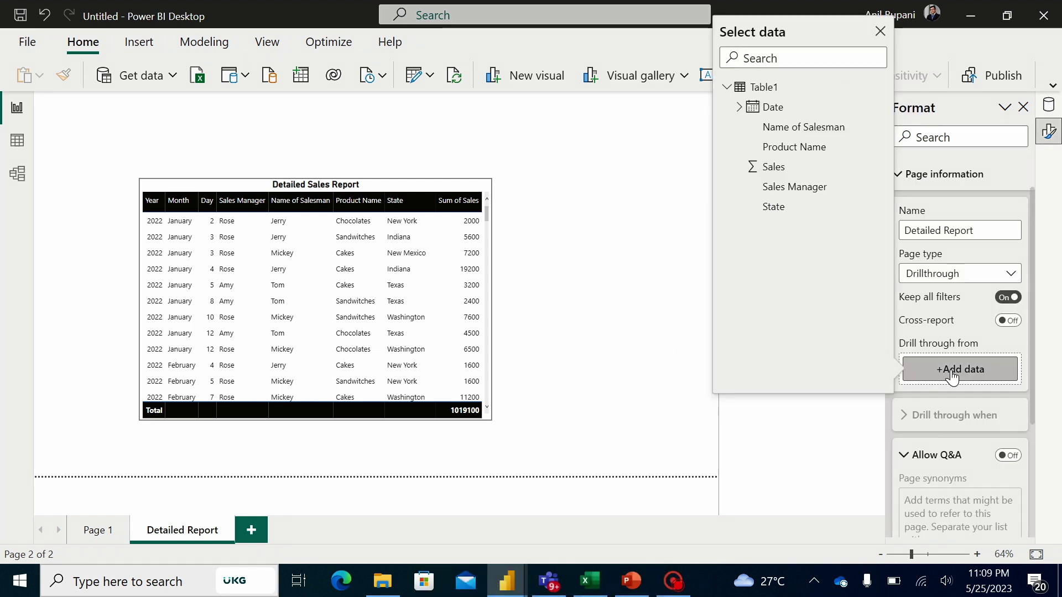
click(774, 167)
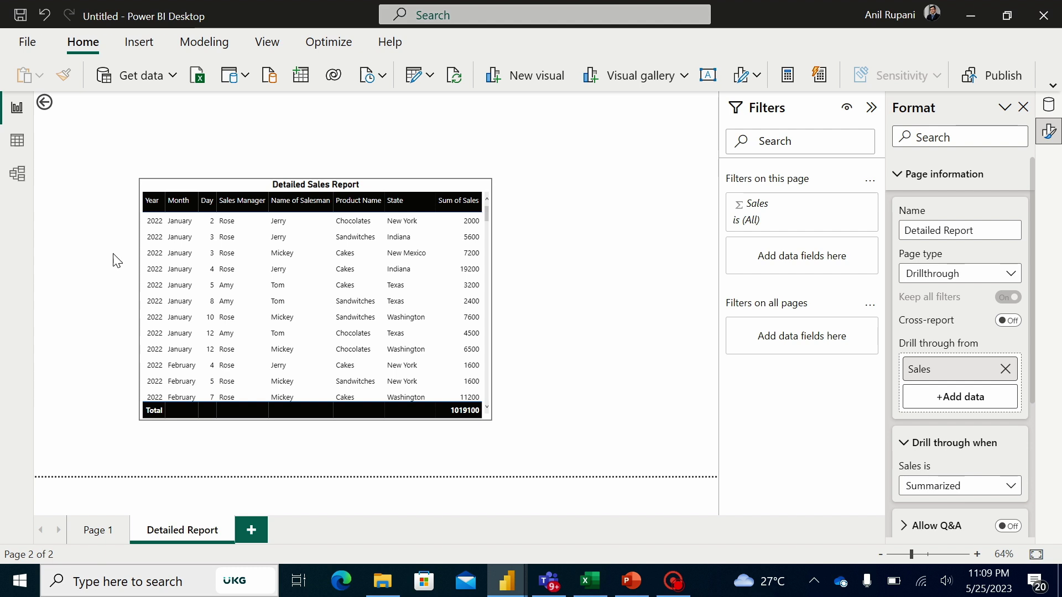
mouse_move(98, 531)
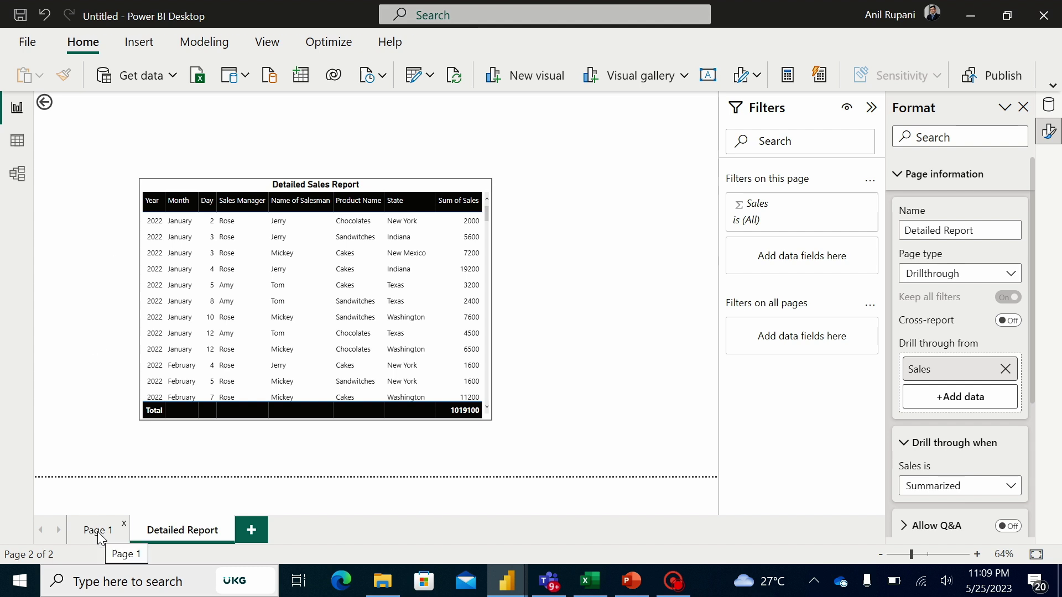
Insert a blank button on Page 1 and drag it above the Sales by Product Name donut
click(98, 531)
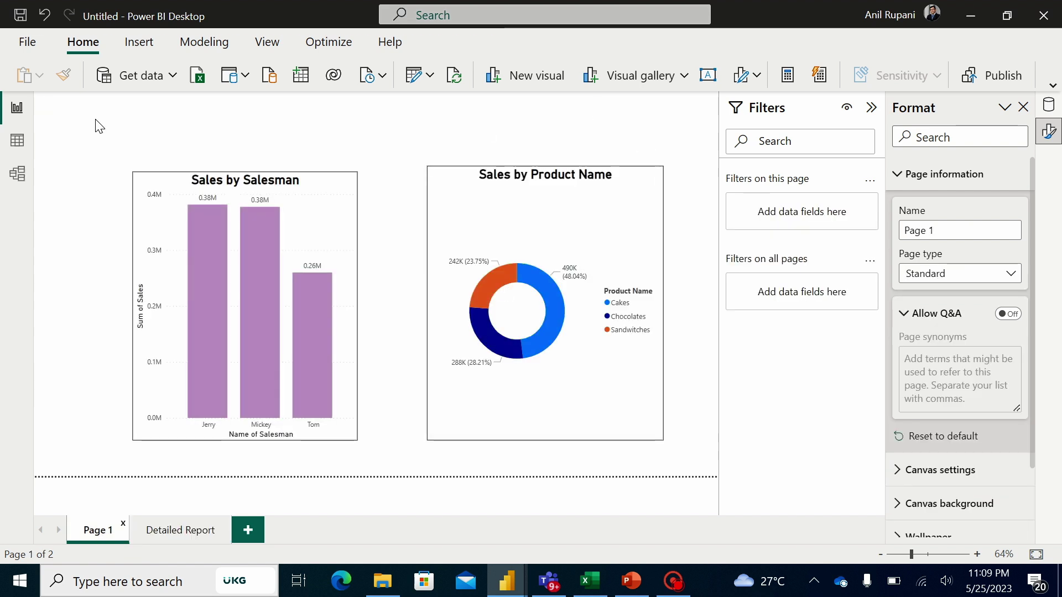
click(142, 41)
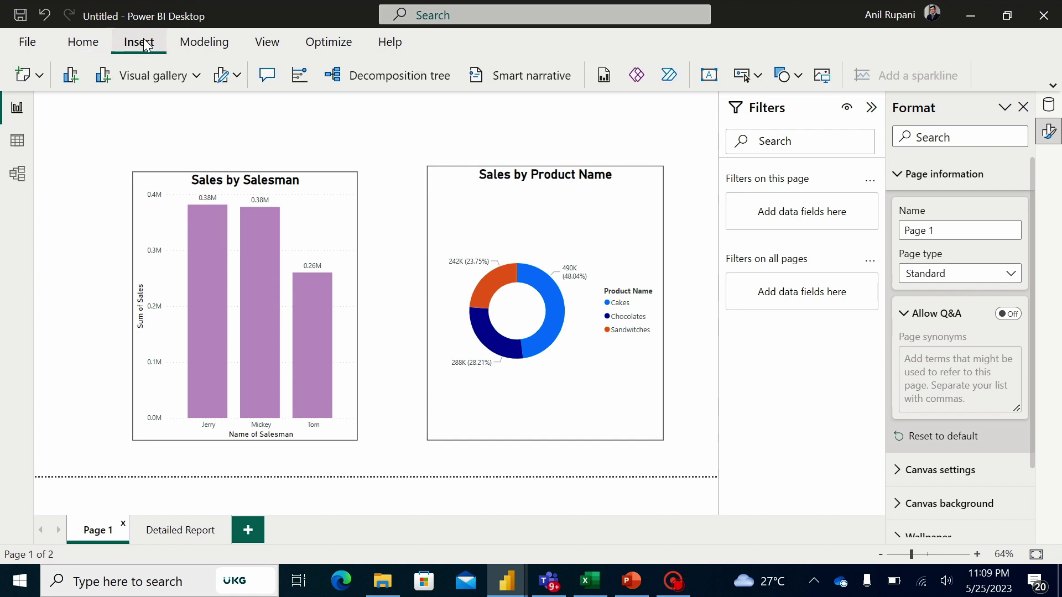
click(752, 79)
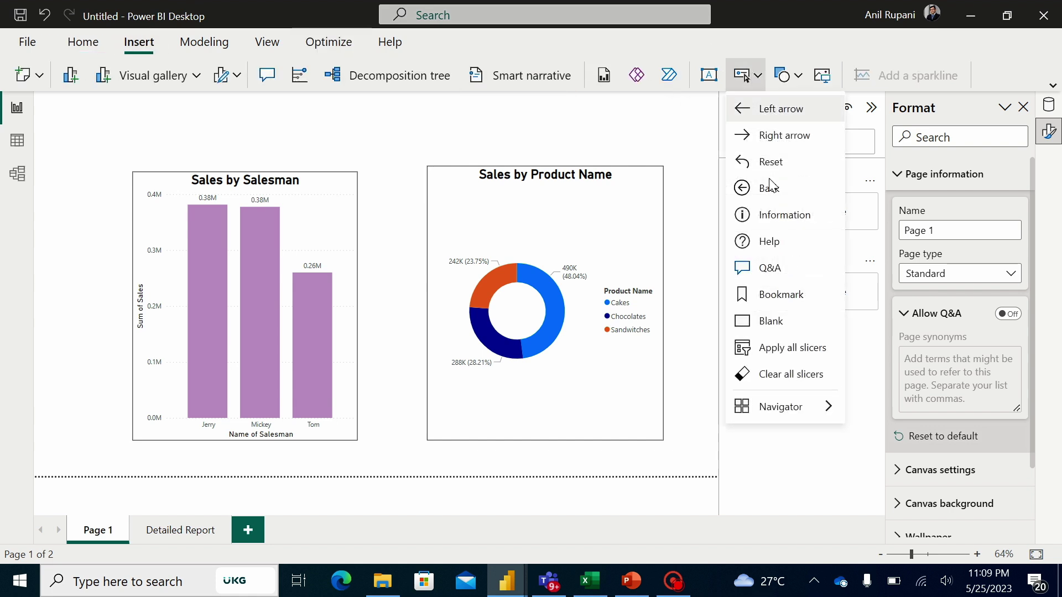
click(779, 326)
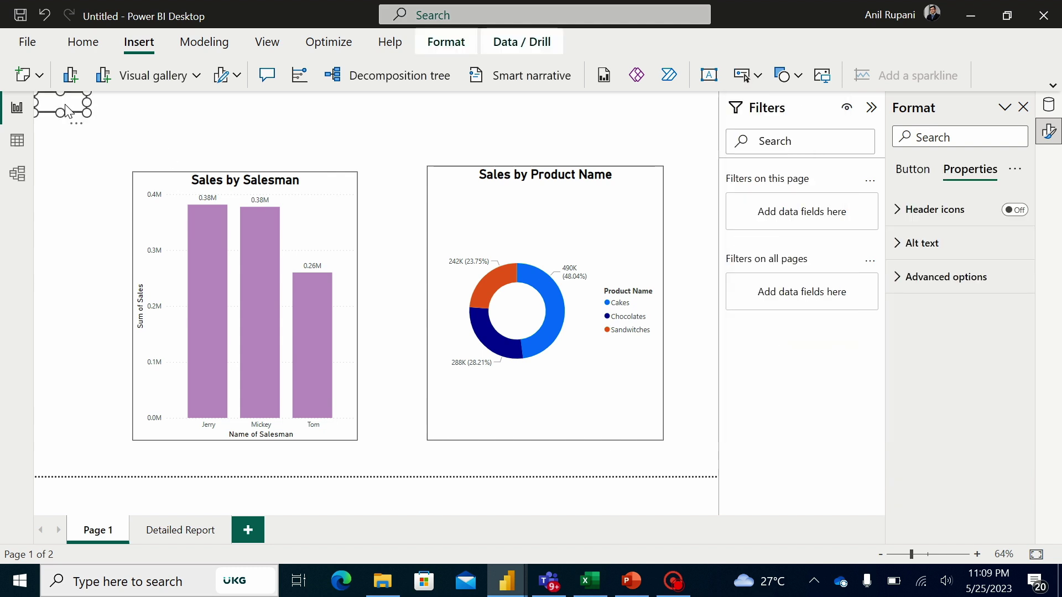
mouse_move(57, 98)
mouse_down()
mouse_move(642, 142)
mouse_move(554, 136)
mouse_up()
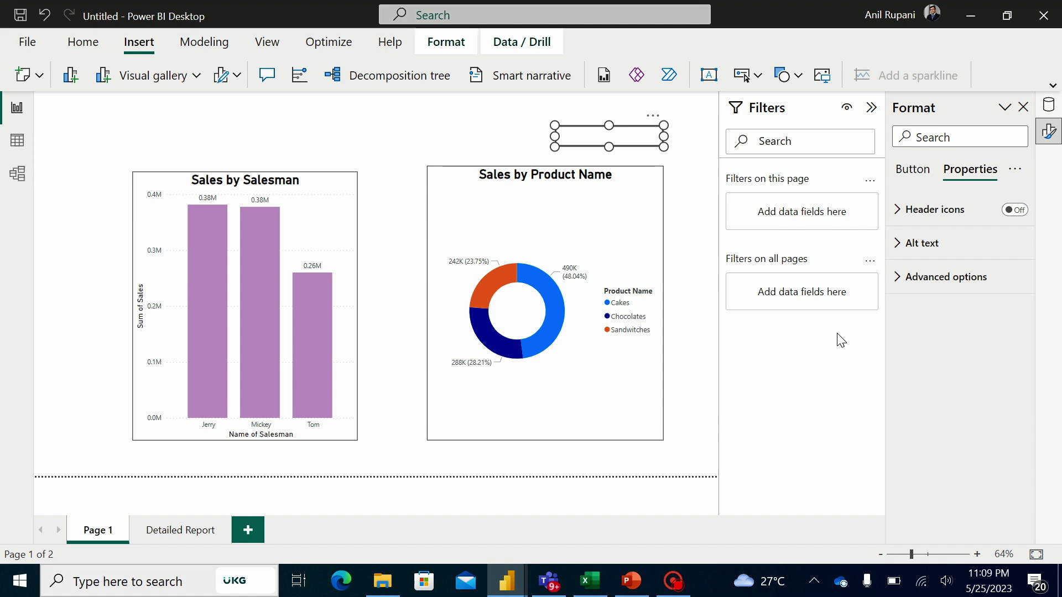
Turn on the button's action as a Drill through with Detailed Report as destination
click(912, 172)
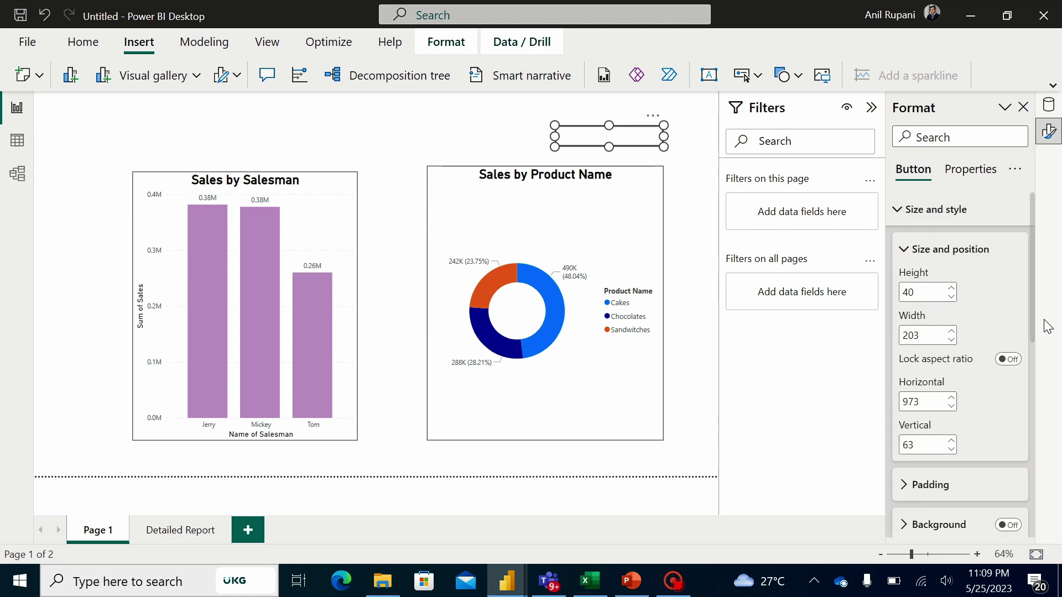
drag(1037, 310, 1050, 494)
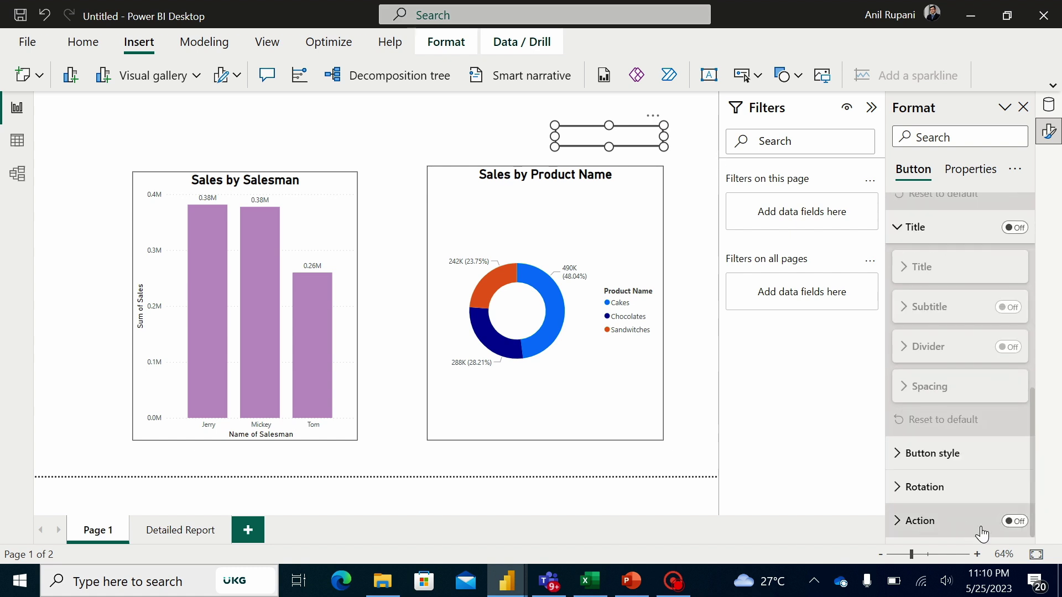
click(1021, 520)
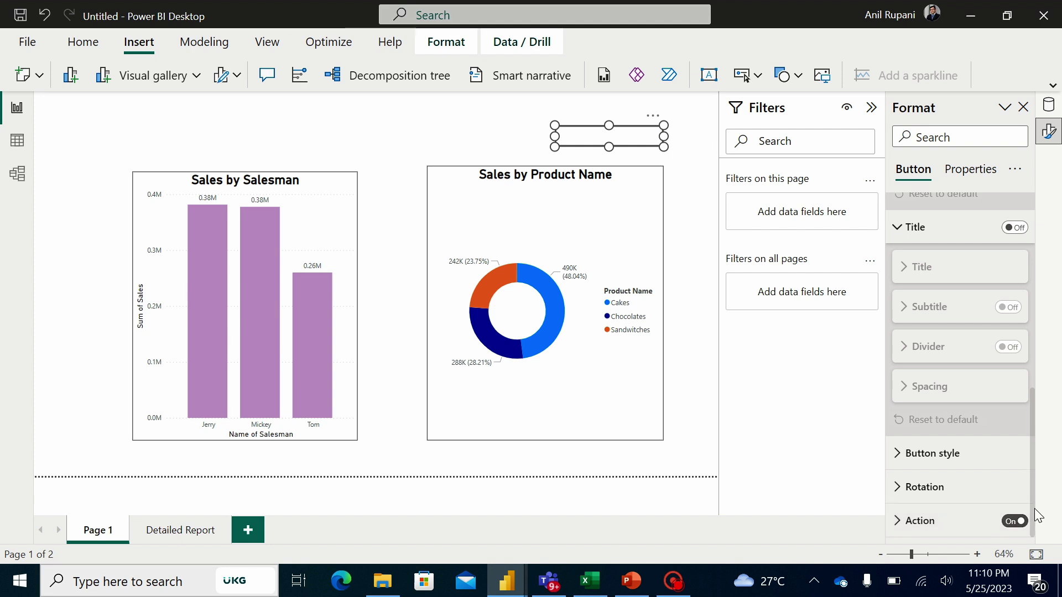
click(897, 519)
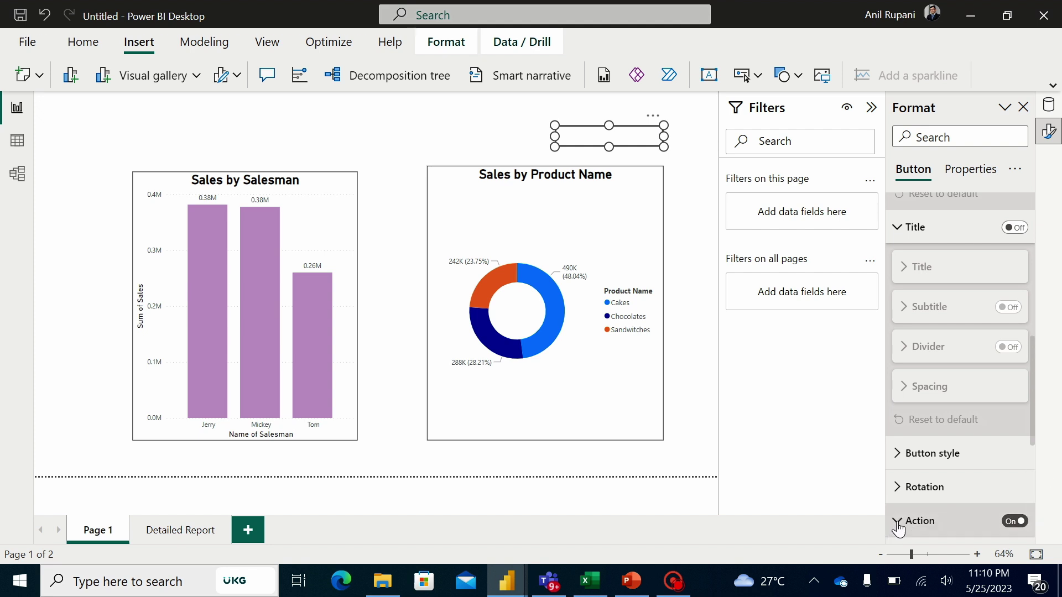
drag(1033, 434, 1043, 510)
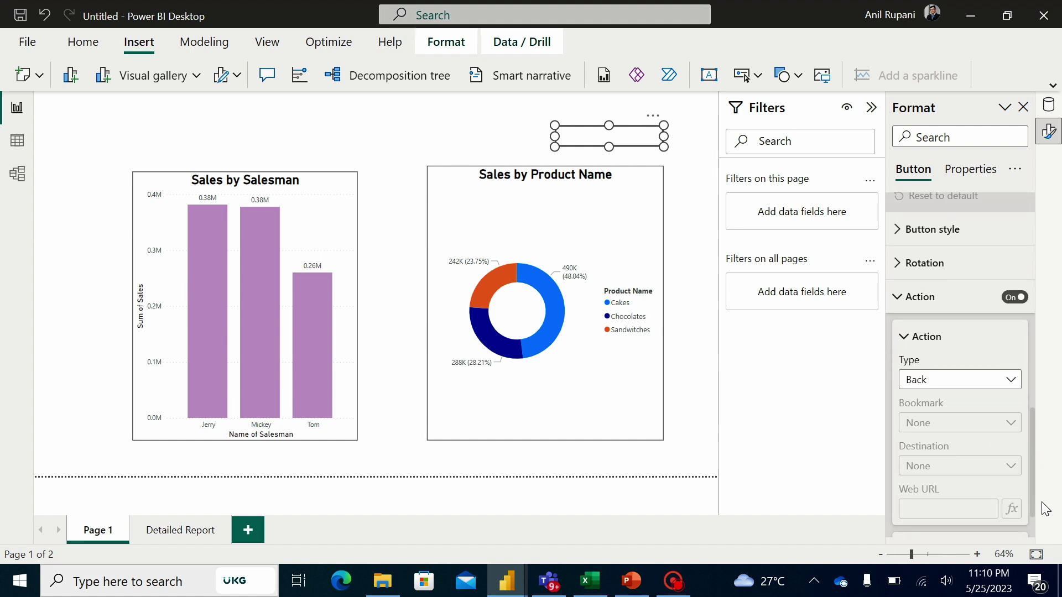
click(1012, 380)
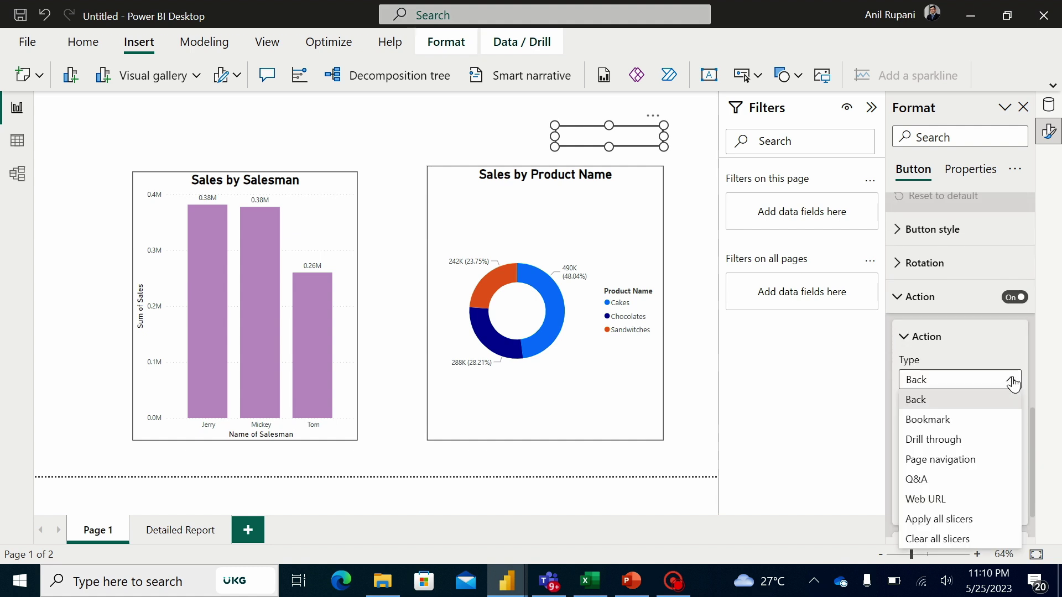
click(957, 443)
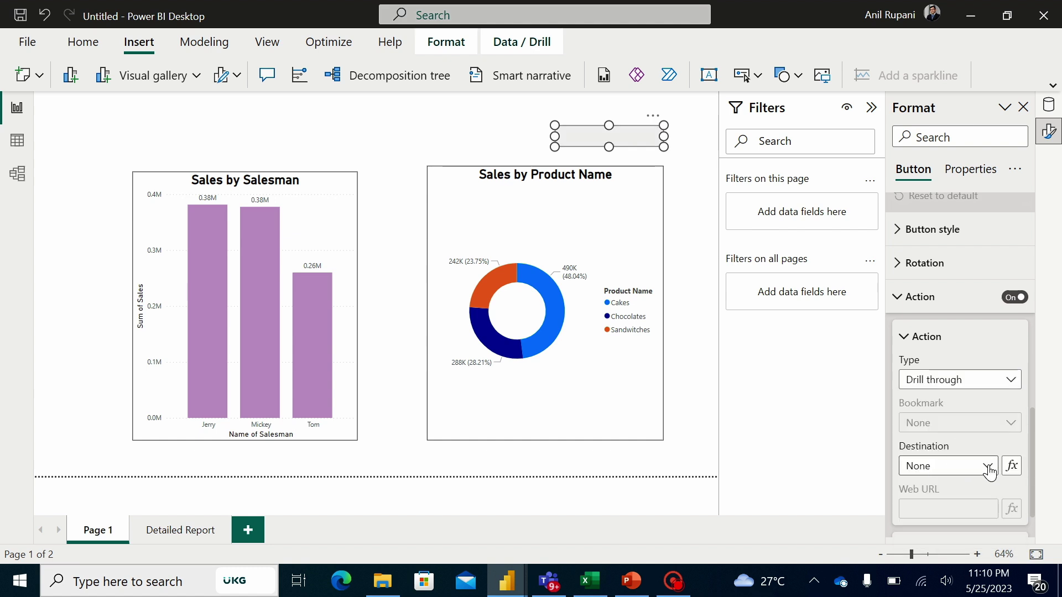
click(989, 471)
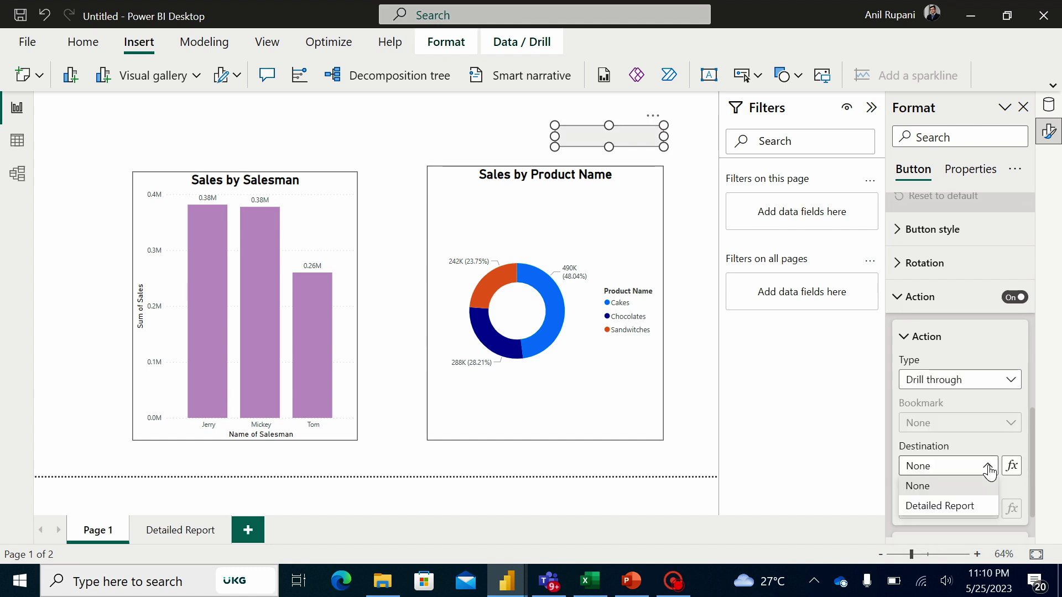
click(950, 511)
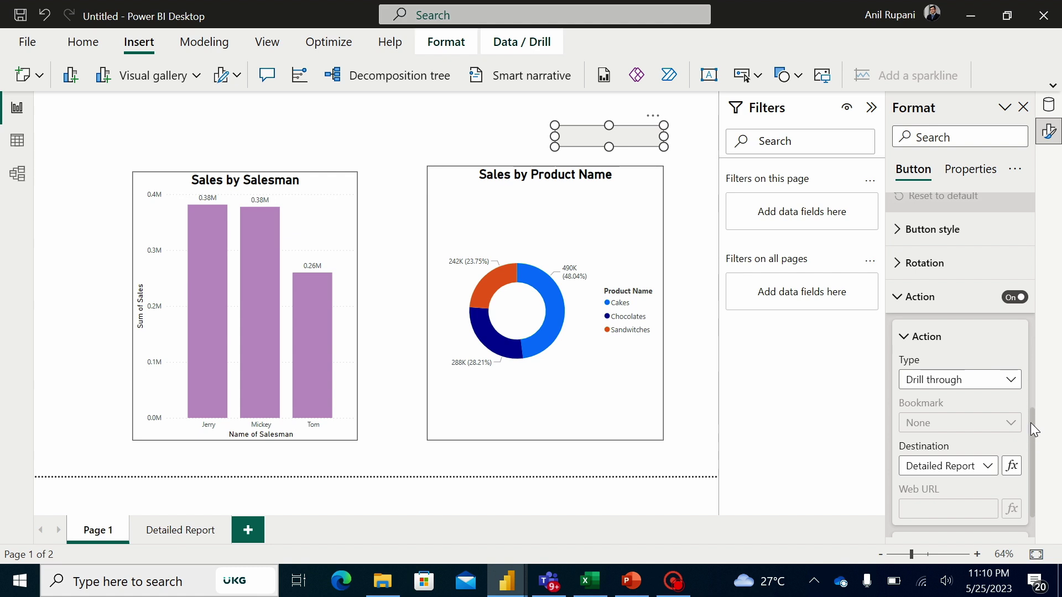
mouse_move(1035, 433)
mouse_down()
mouse_move(1037, 197)
mouse_move(1044, 412)
mouse_up()
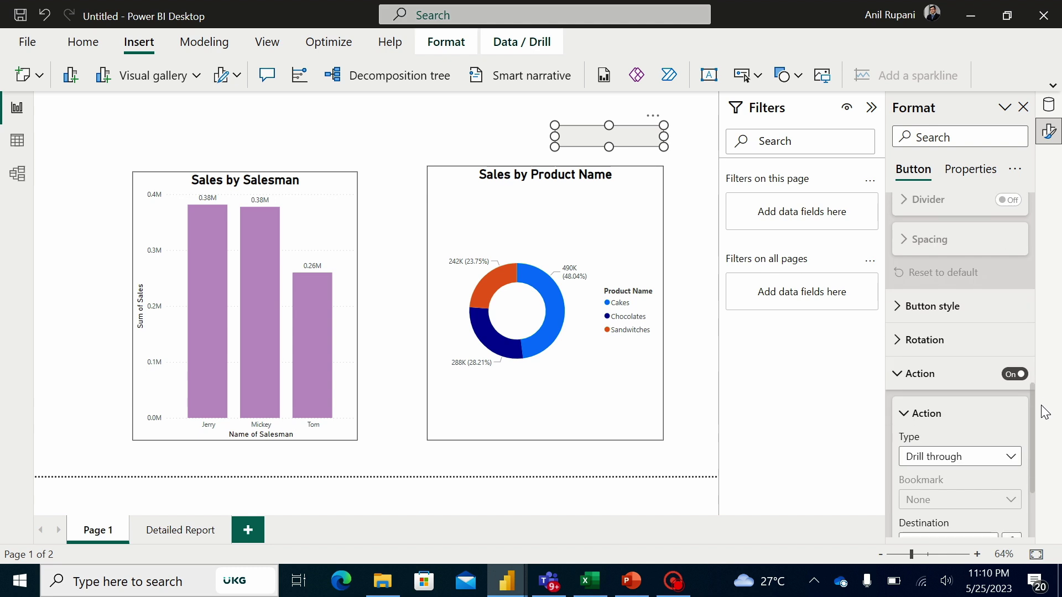
For the Disabled state, add a bold, black, 12-point 'Detailed Report' button label
click(899, 302)
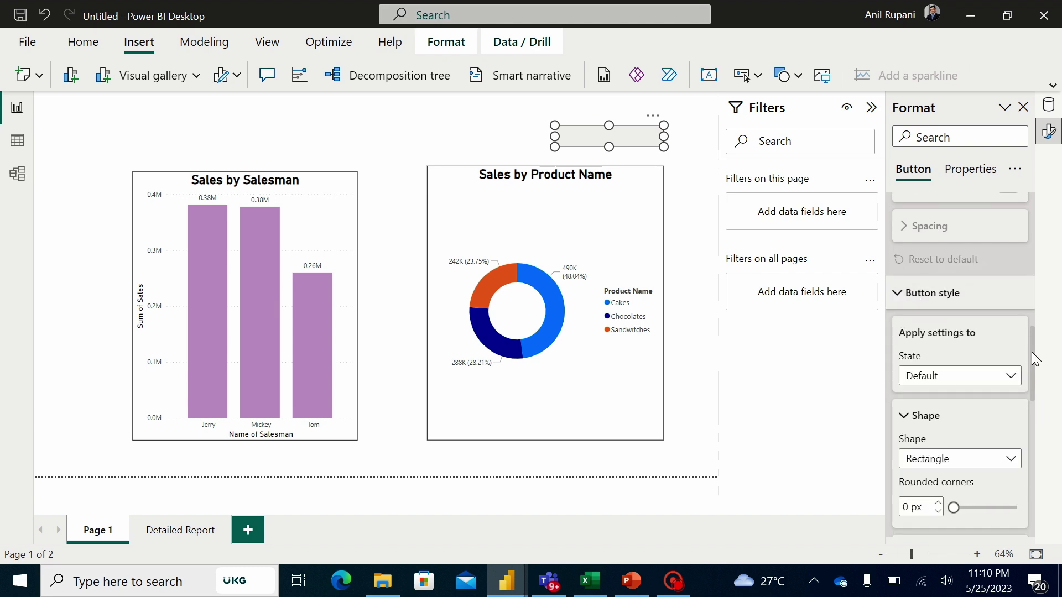
drag(1031, 352, 1033, 364)
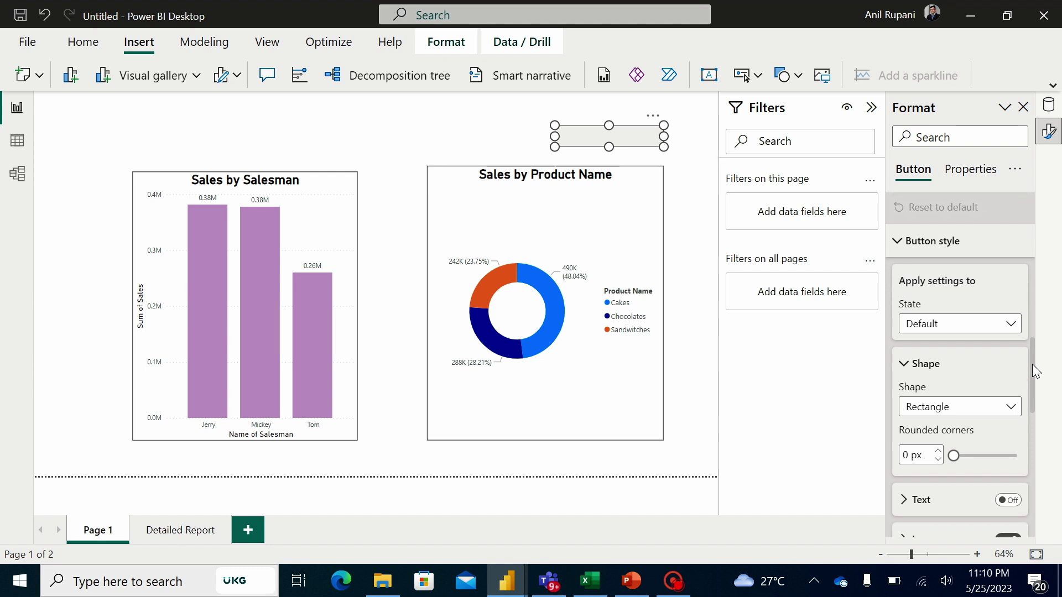
click(1010, 325)
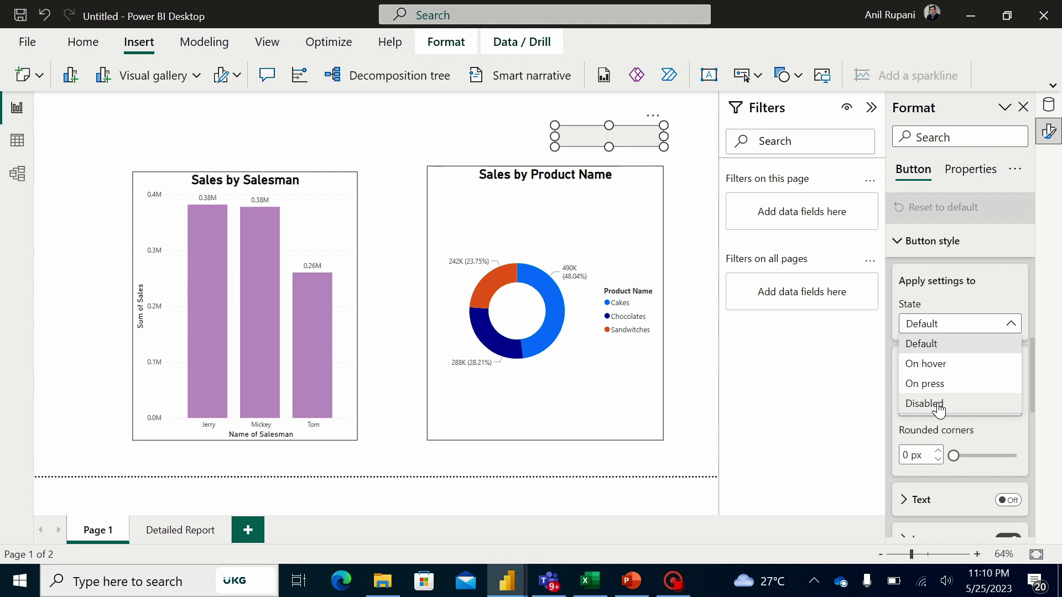
click(938, 404)
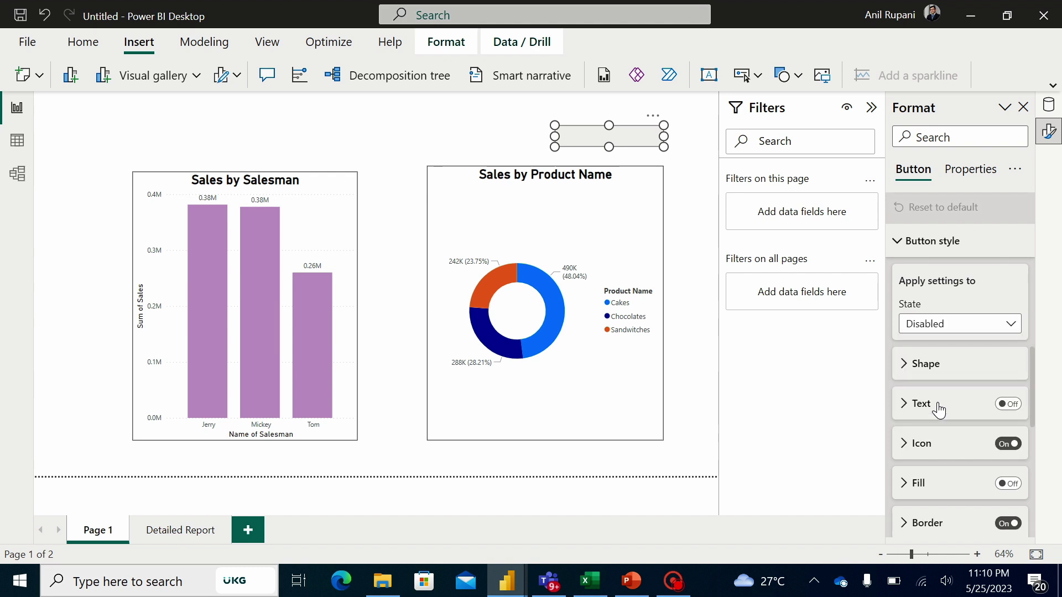
click(1007, 405)
click(904, 407)
click(917, 446)
text(Detailed)
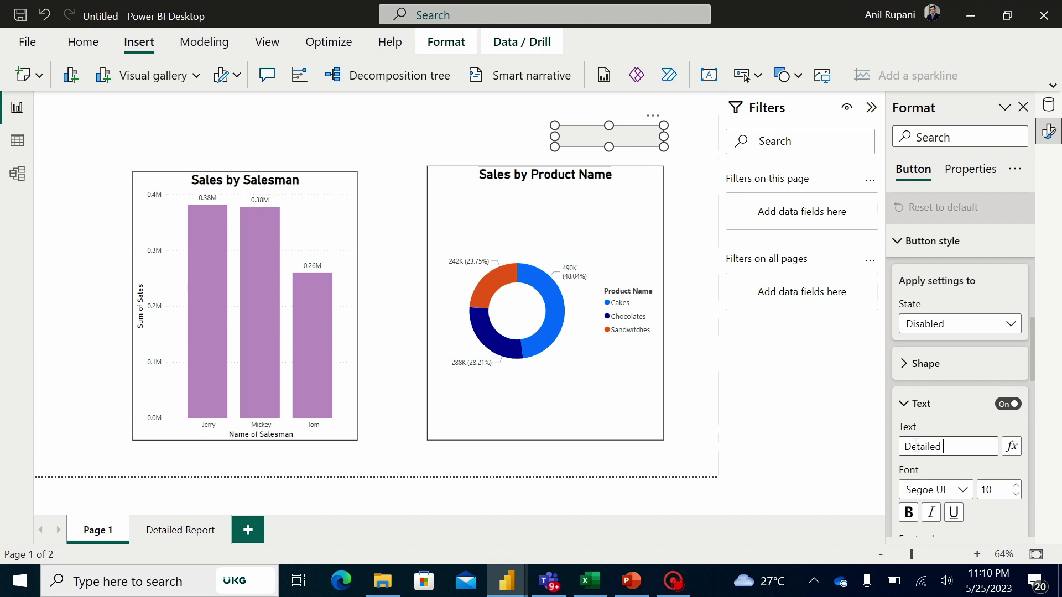
text(Report)
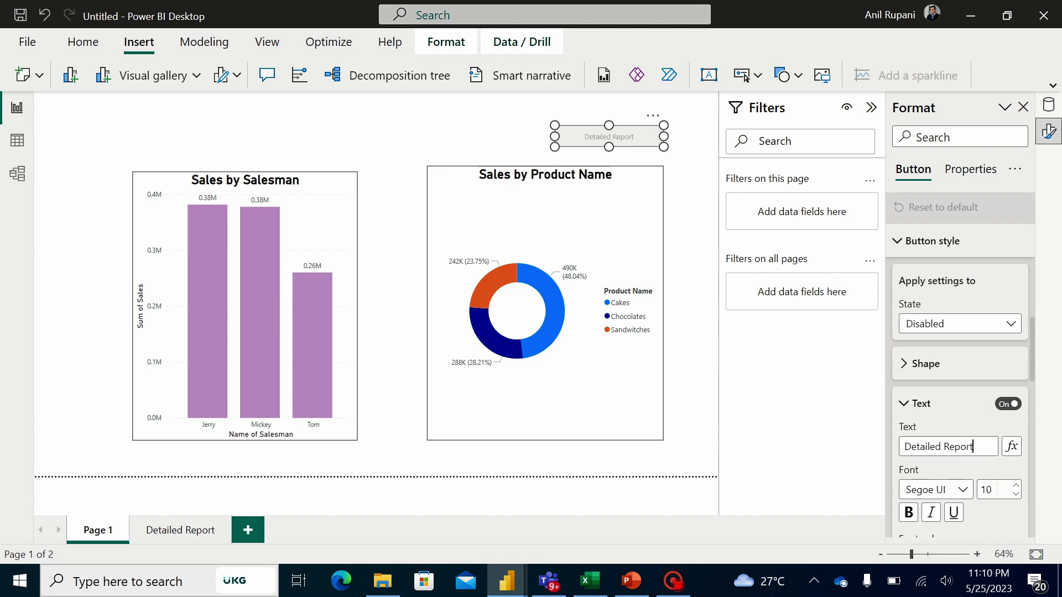
text(12)
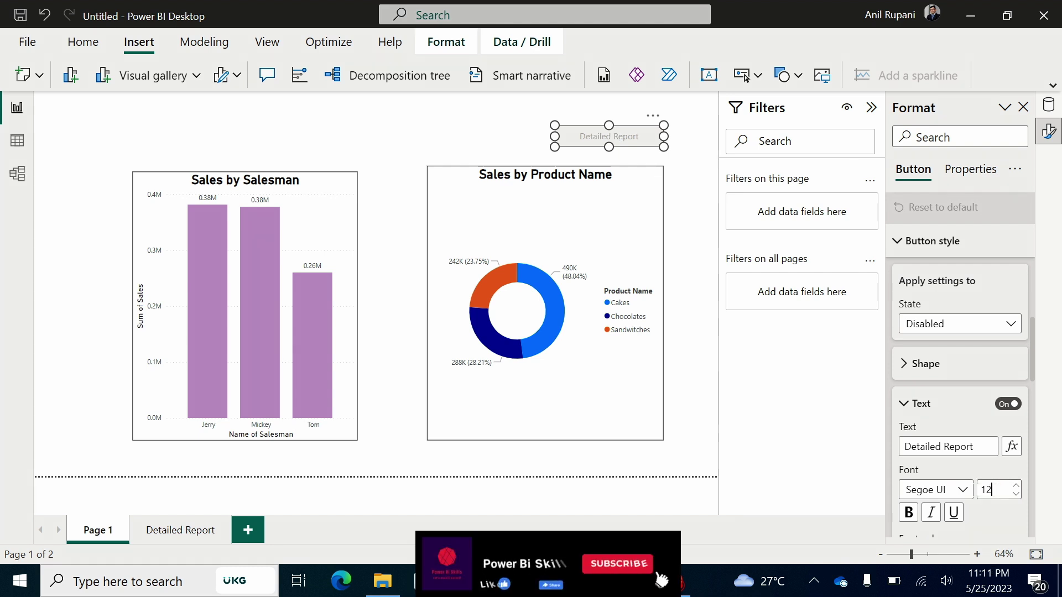
click(907, 512)
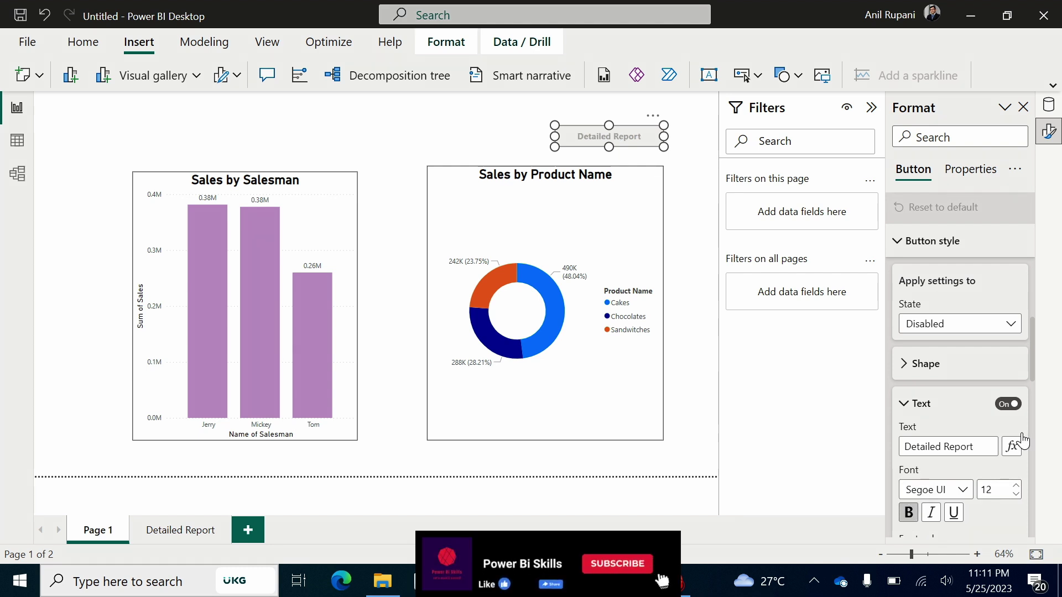
scroll(1035, 392, down, 3)
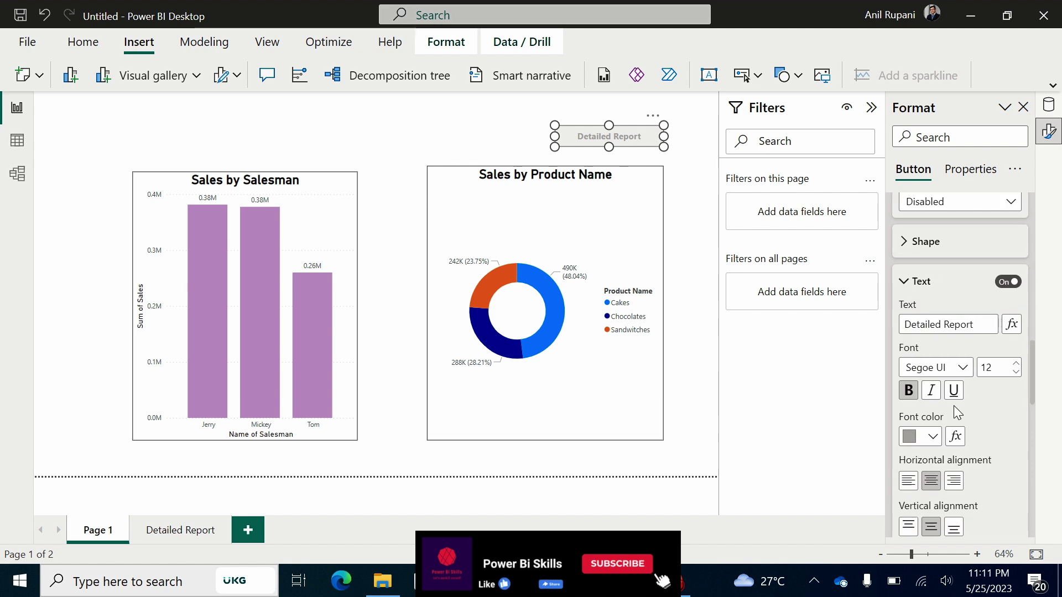
click(933, 437)
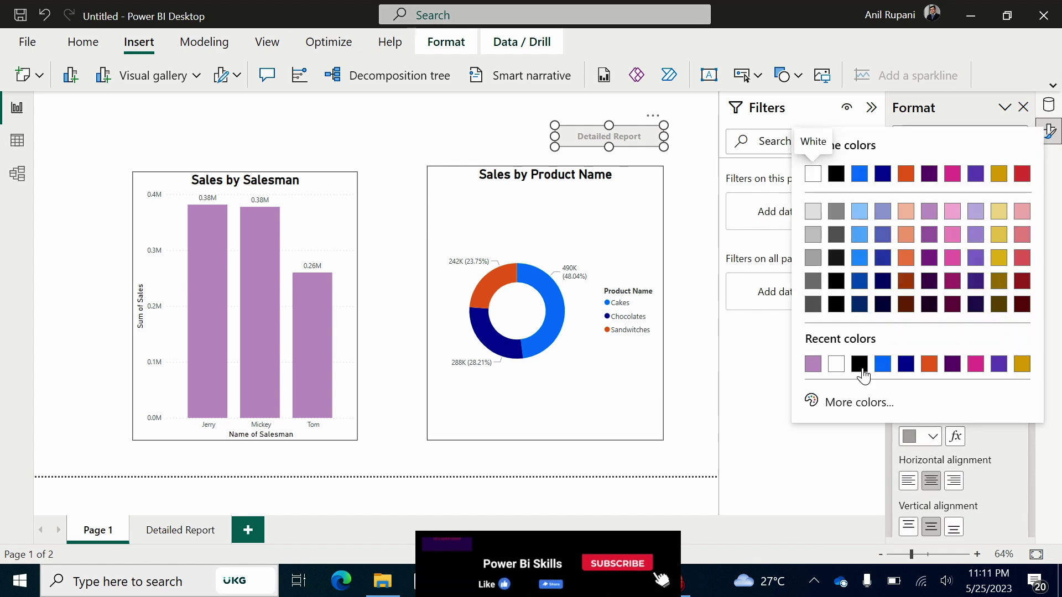
click(860, 365)
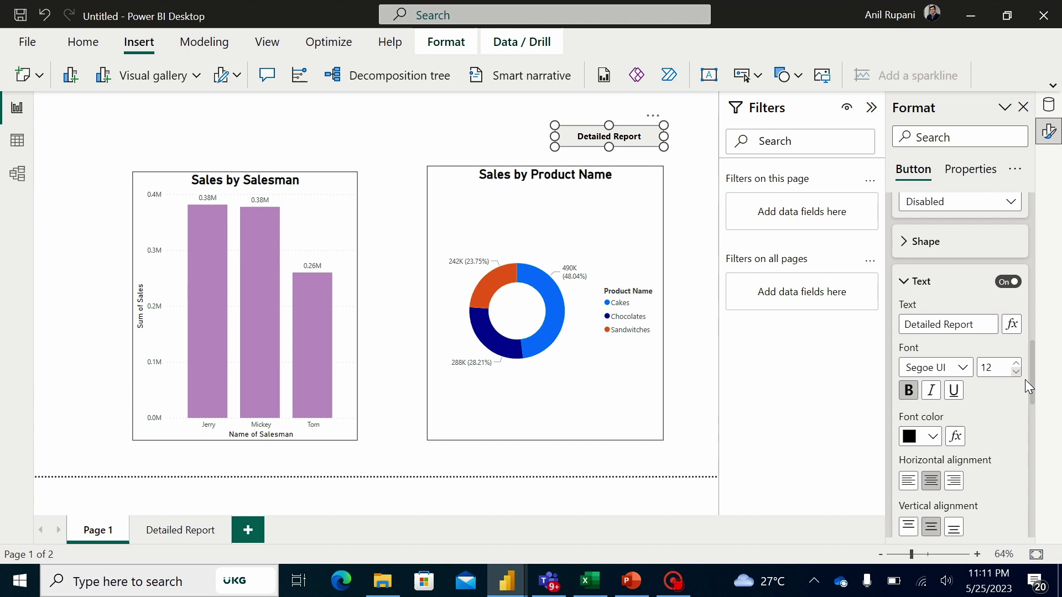
drag(1030, 389, 1033, 363)
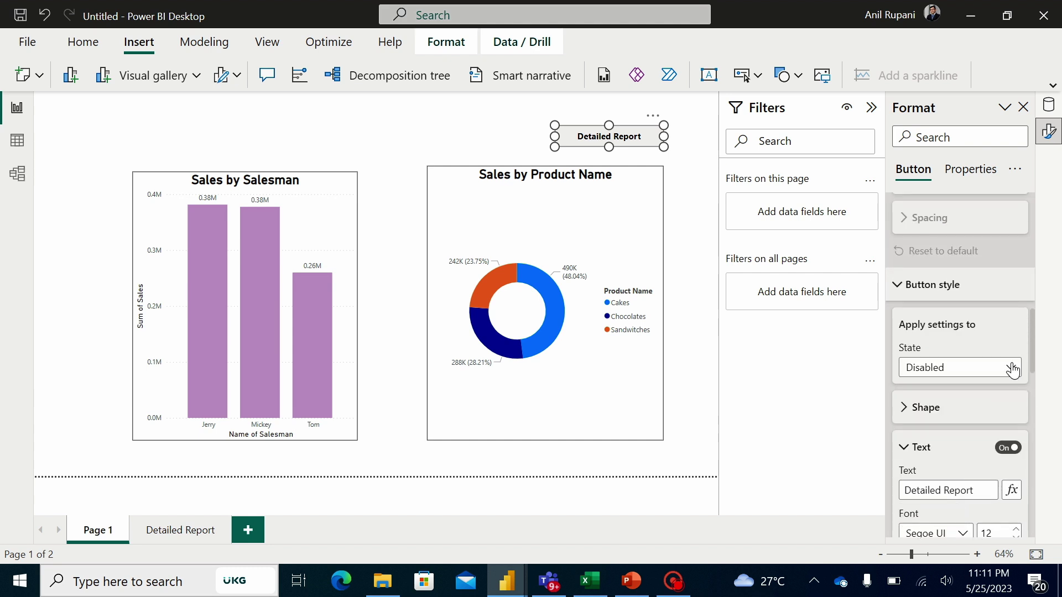
Set the button's Shape rounded corners to 15 px
click(904, 408)
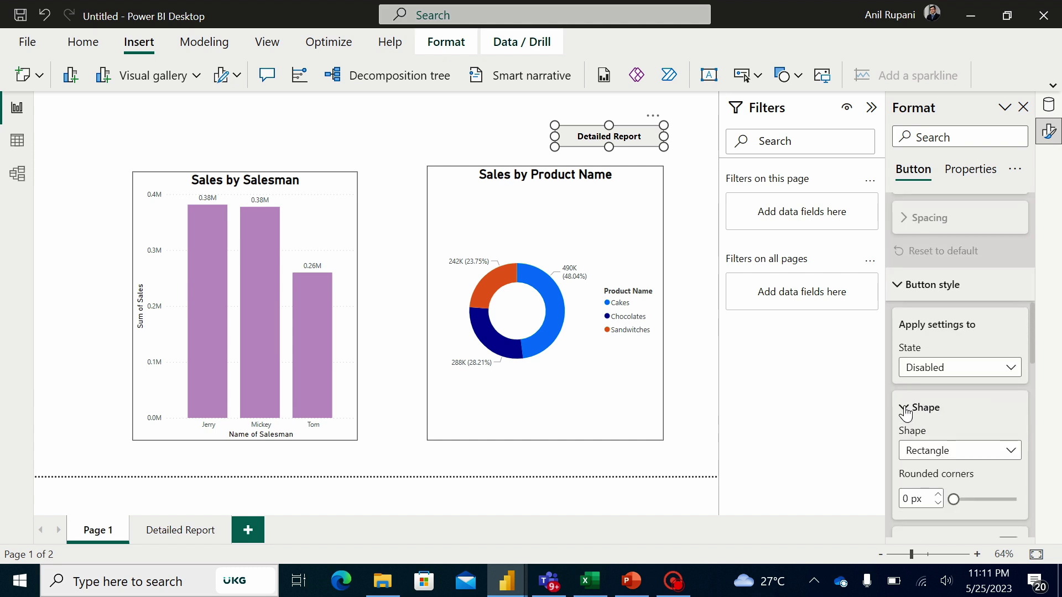
drag(1033, 355, 1033, 372)
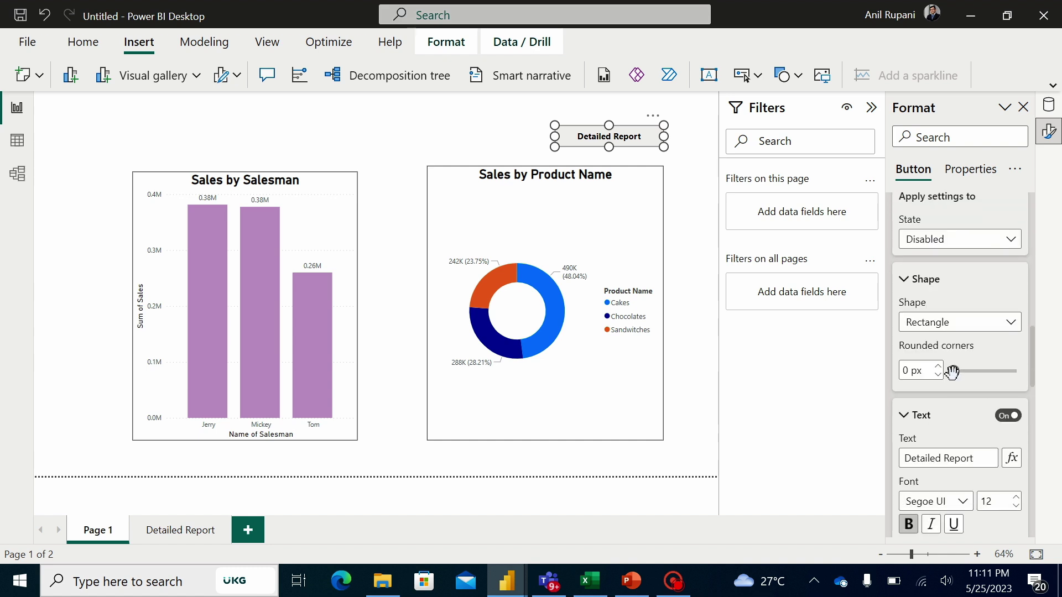
drag(951, 372, 963, 371)
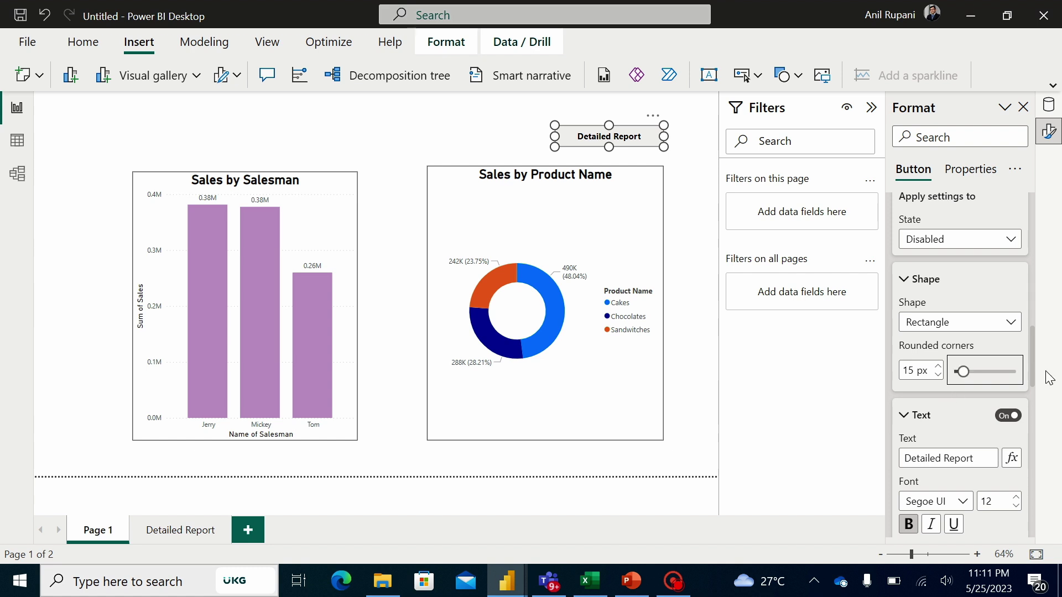
drag(1032, 366, 1035, 459)
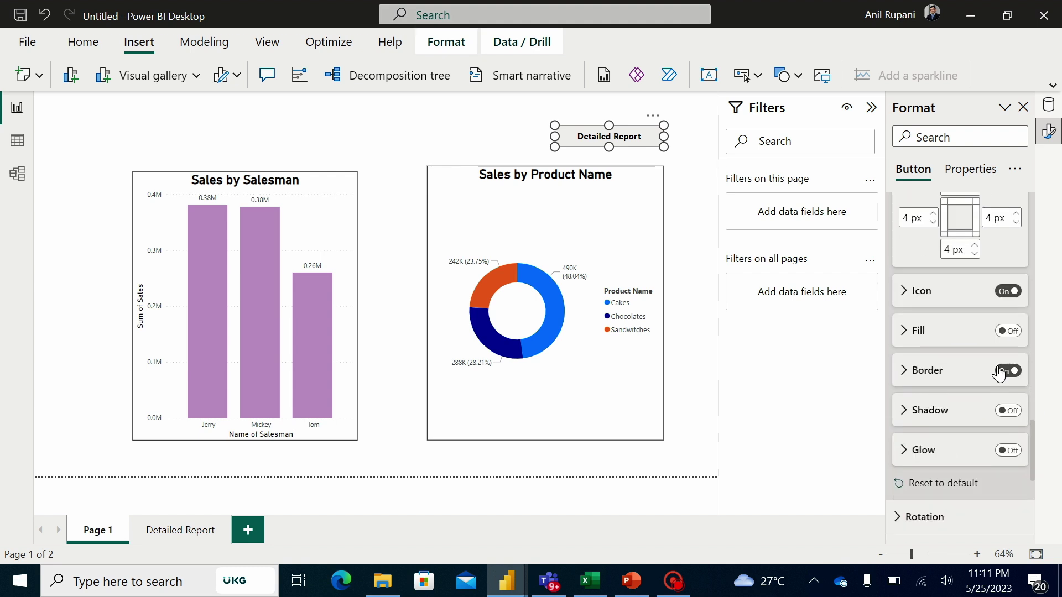
Turn on the button's fill and set it to light green (#AED7BC)
click(1009, 331)
click(909, 333)
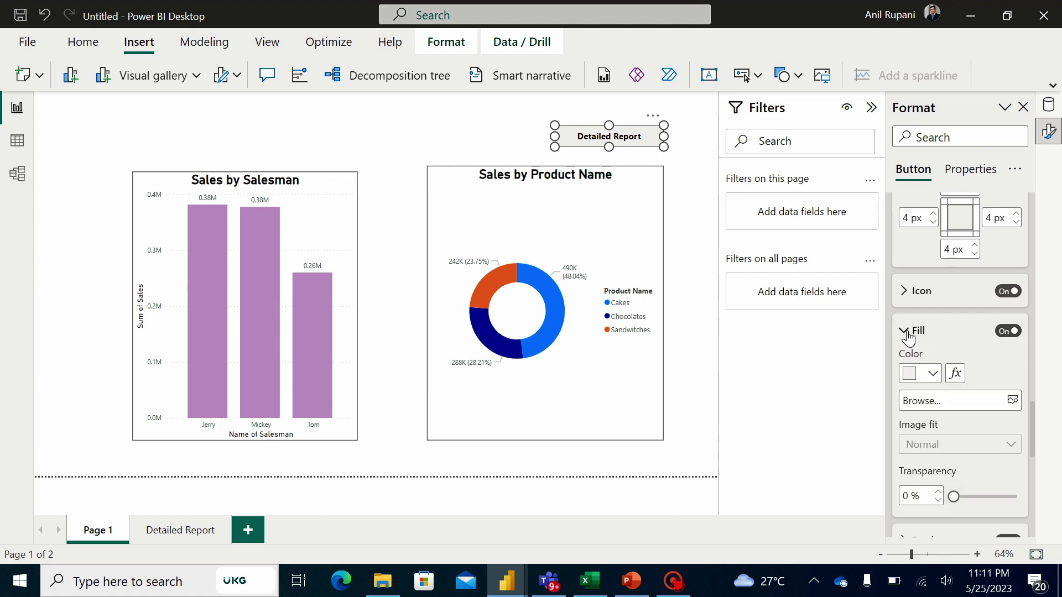
click(930, 379)
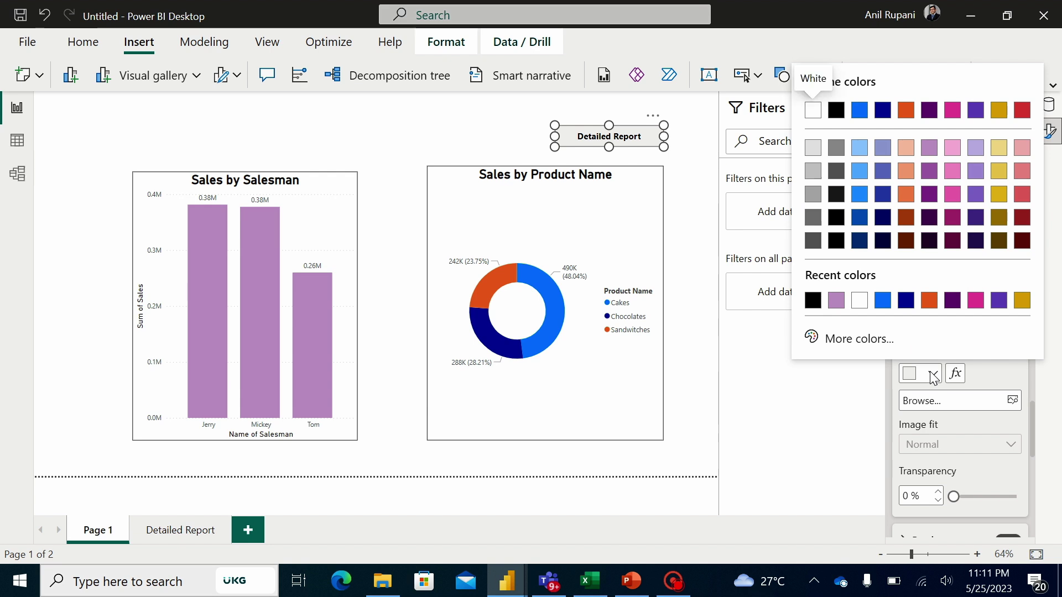
click(811, 339)
mouse_move(820, 281)
mouse_down()
mouse_move(903, 283)
mouse_move(892, 283)
mouse_up()
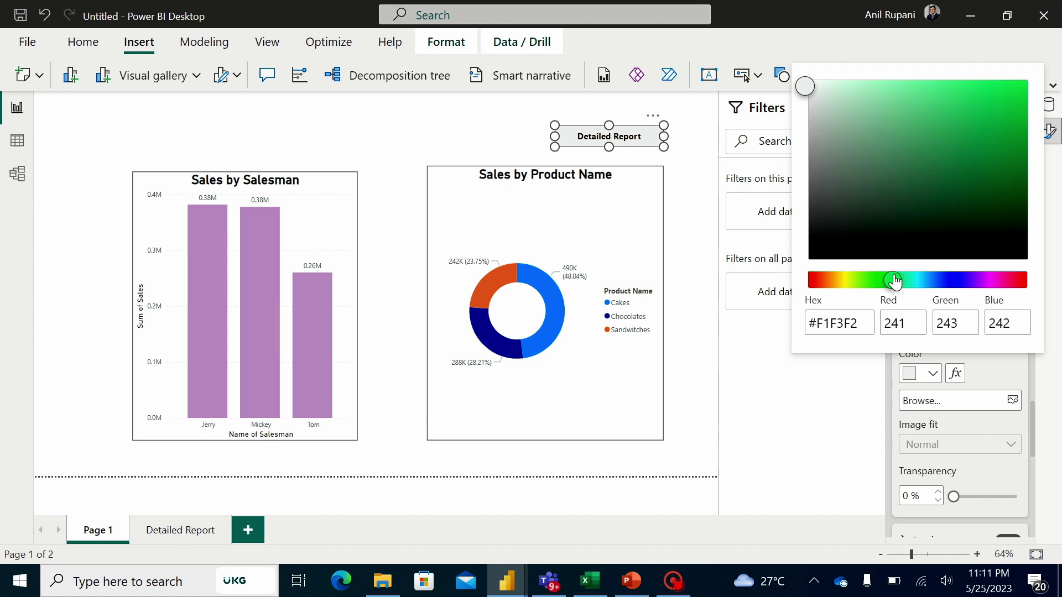
click(846, 108)
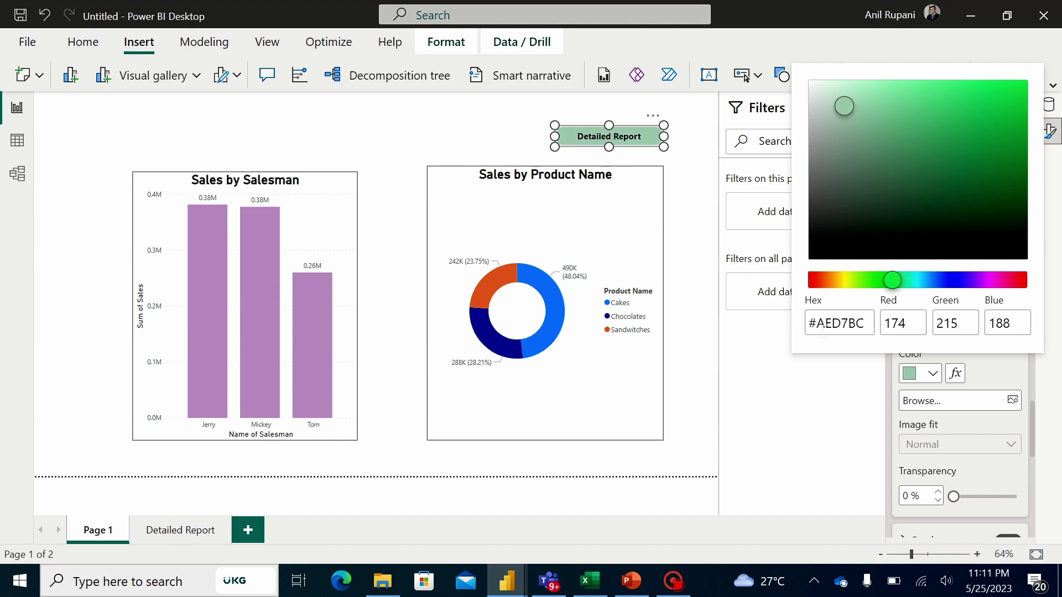
click(811, 393)
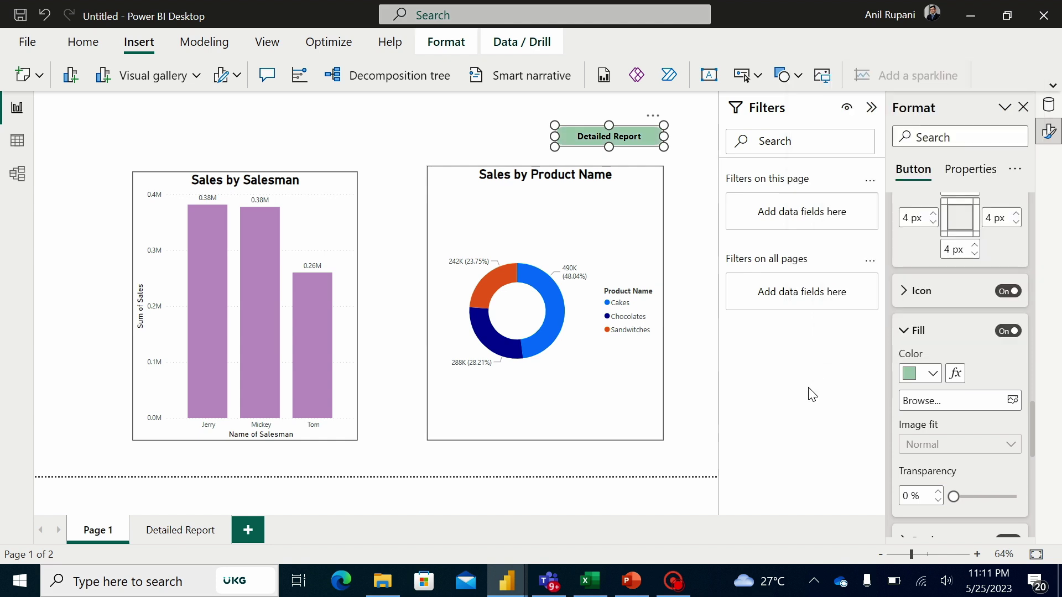
drag(1032, 415, 1036, 307)
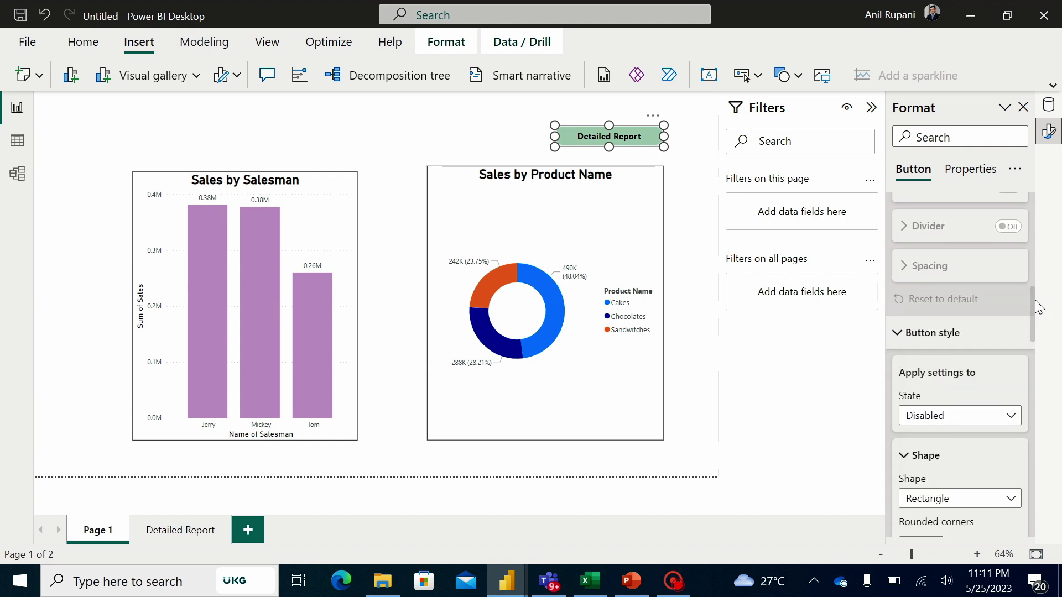
scroll(1037, 307, down, 2)
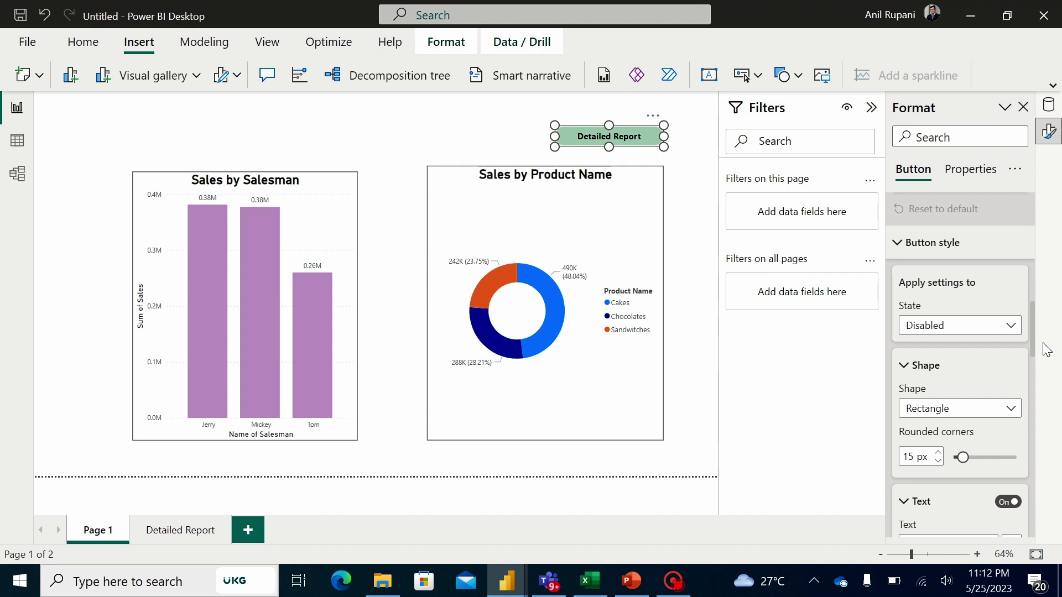
drag(1034, 337, 1038, 525)
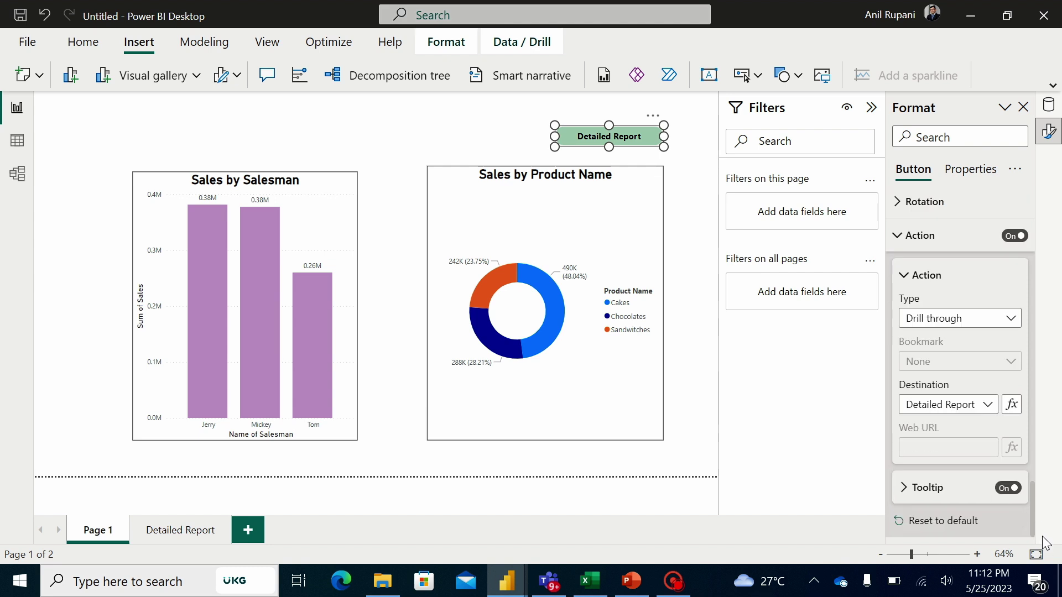
Set the button's disabled tooltip to 'Click here to get the Detailed Report', then deselect it
click(903, 489)
drag(1033, 486, 1038, 507)
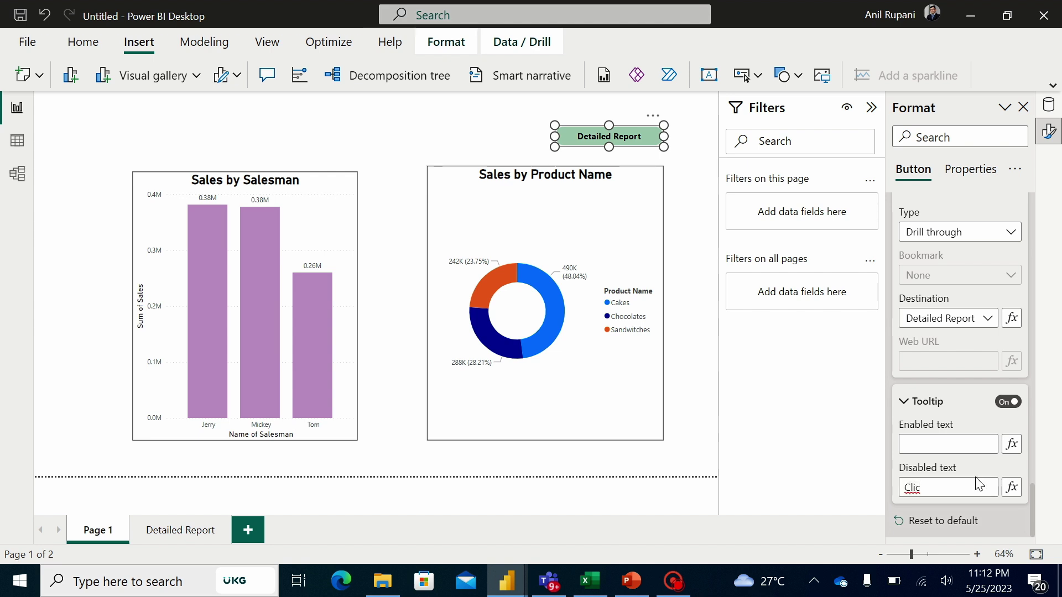
text(ck he)
text(re t)
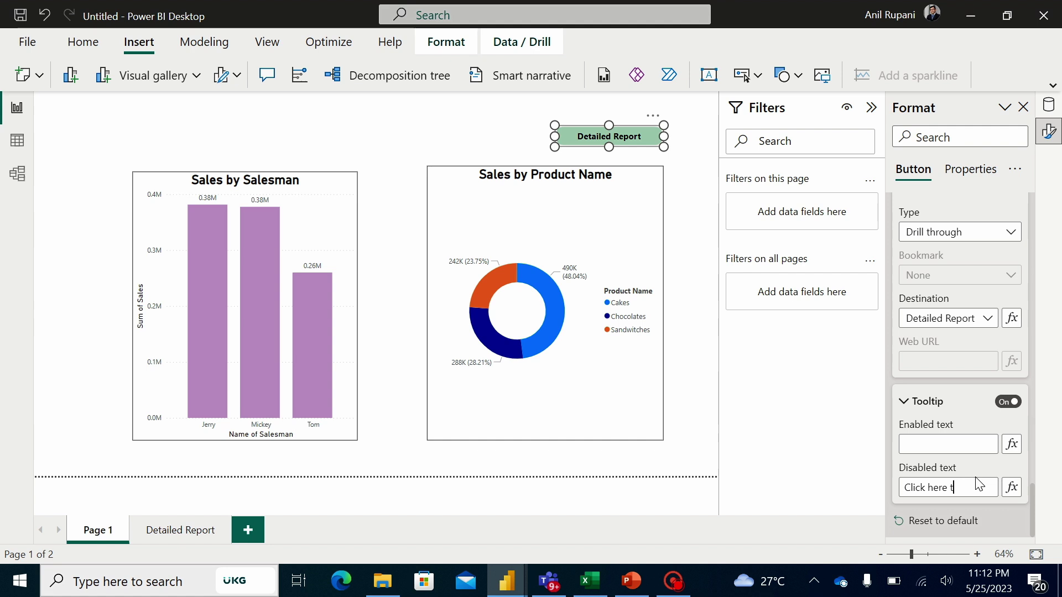
text(o ge)
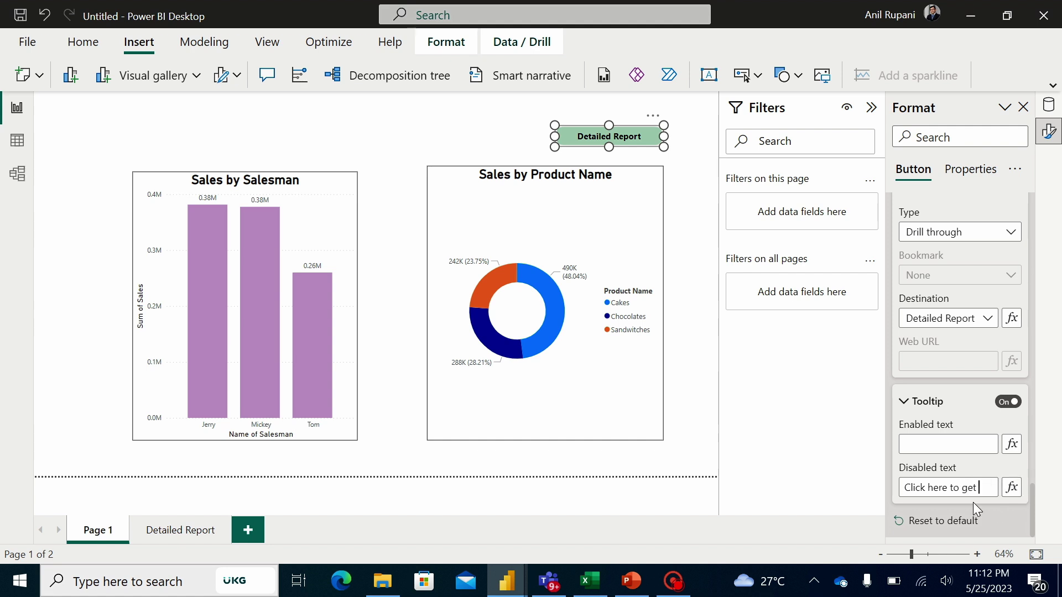
text( the De)
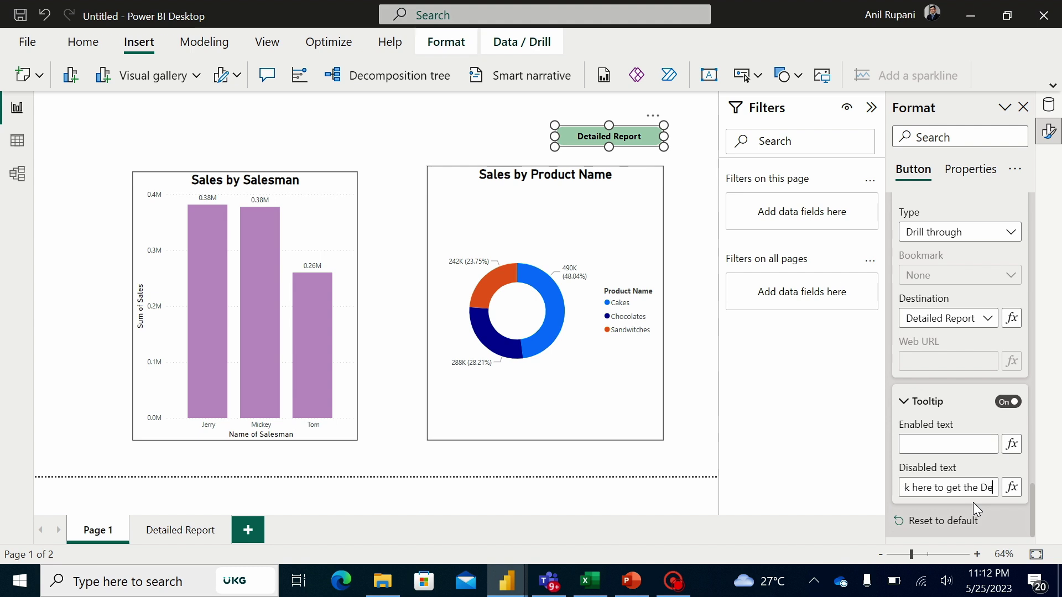
text(tailed)
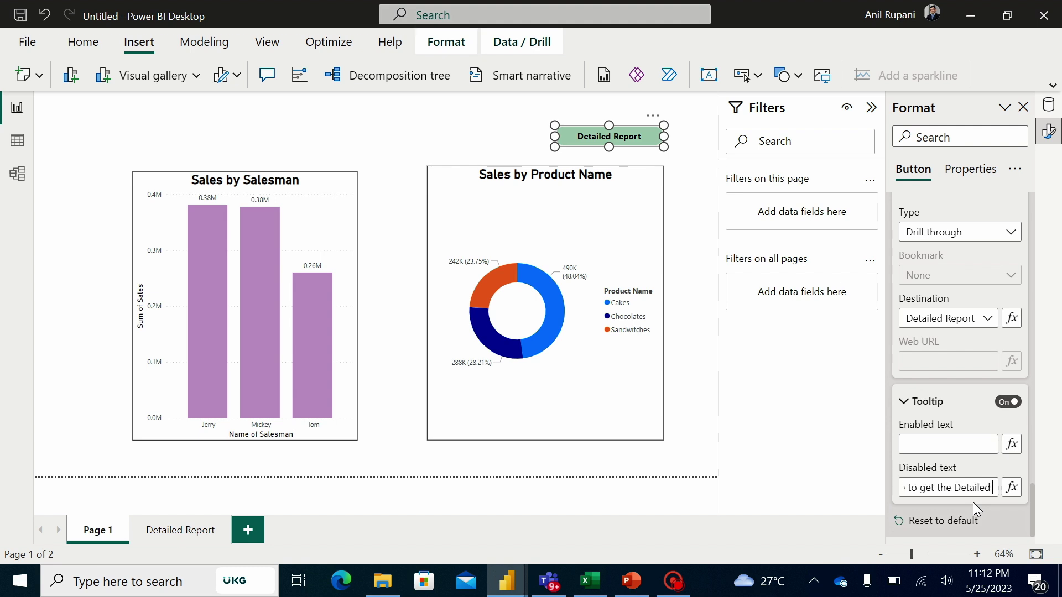
text( Report)
click(698, 197)
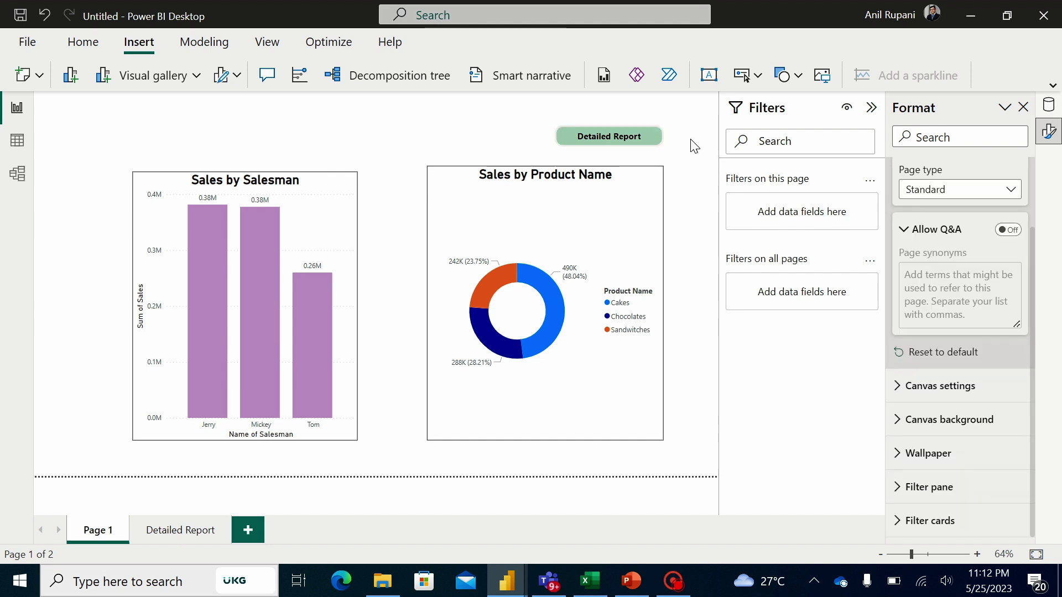
mouse_move(610, 138)
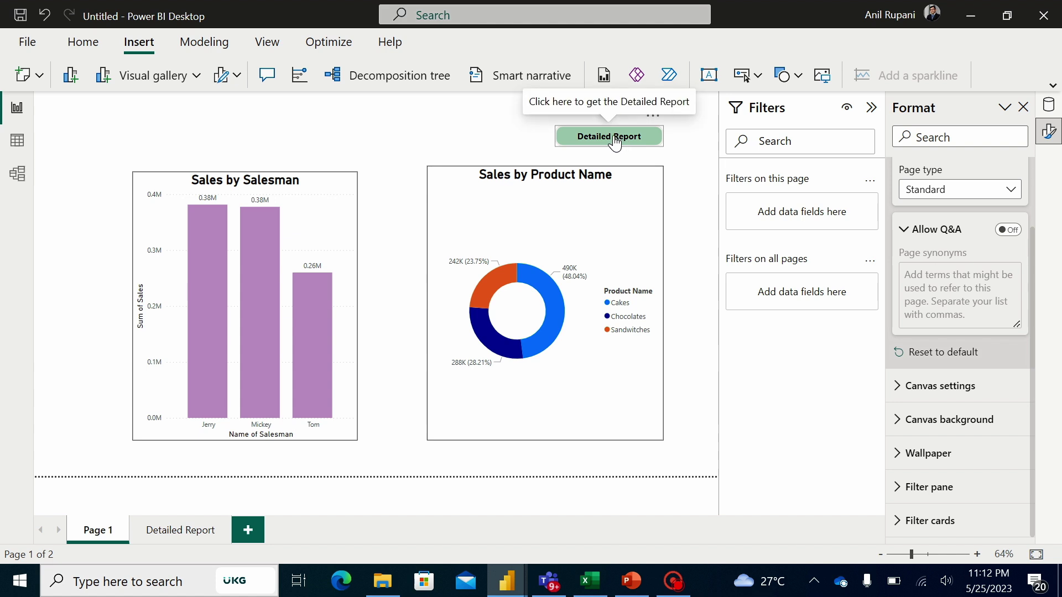
mouse_move(312, 344)
right_click(316, 308)
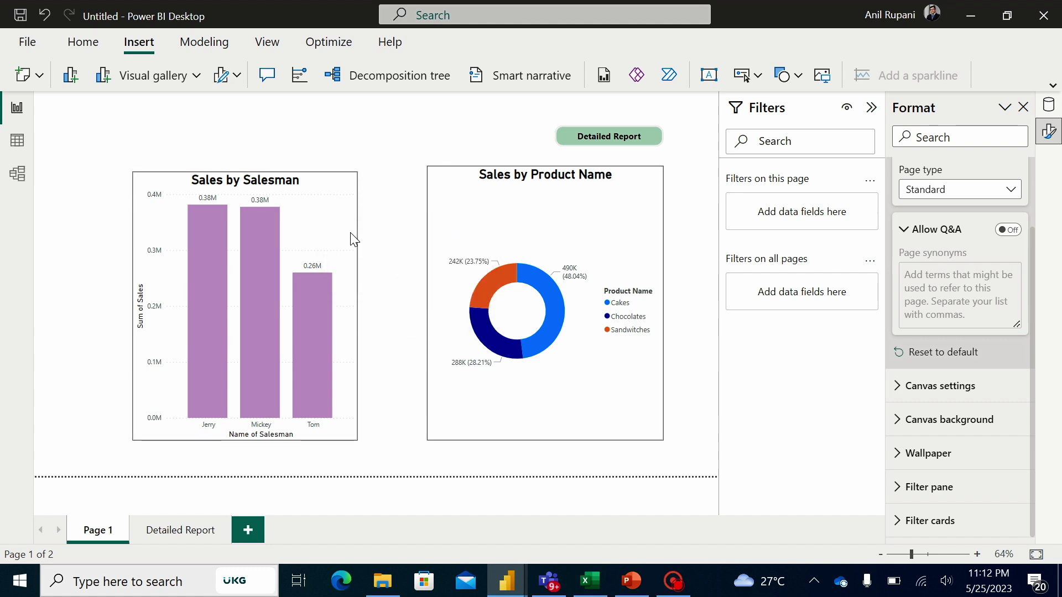
right_click(312, 323)
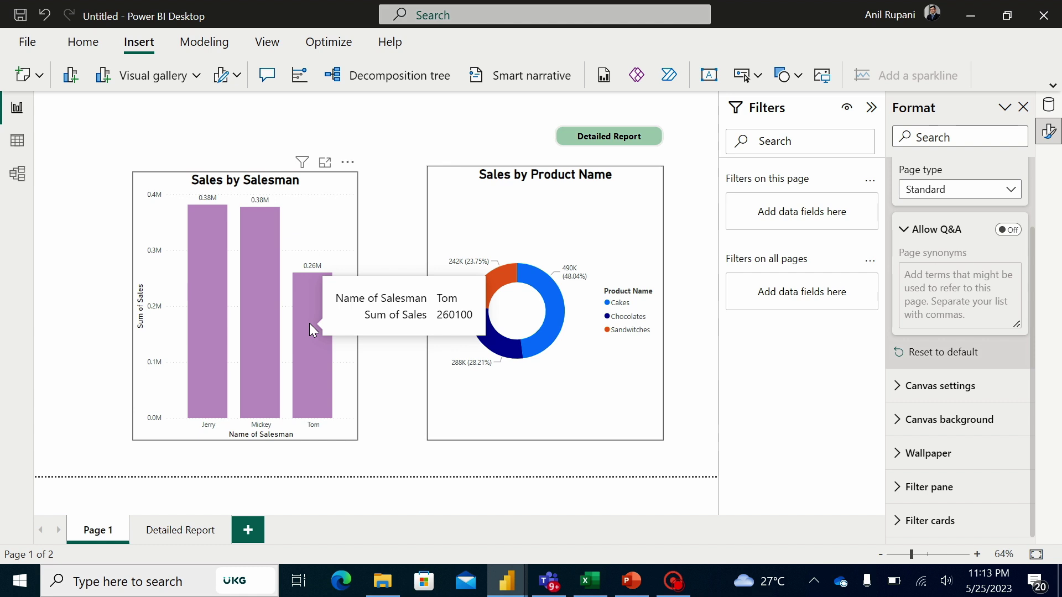
click(310, 323)
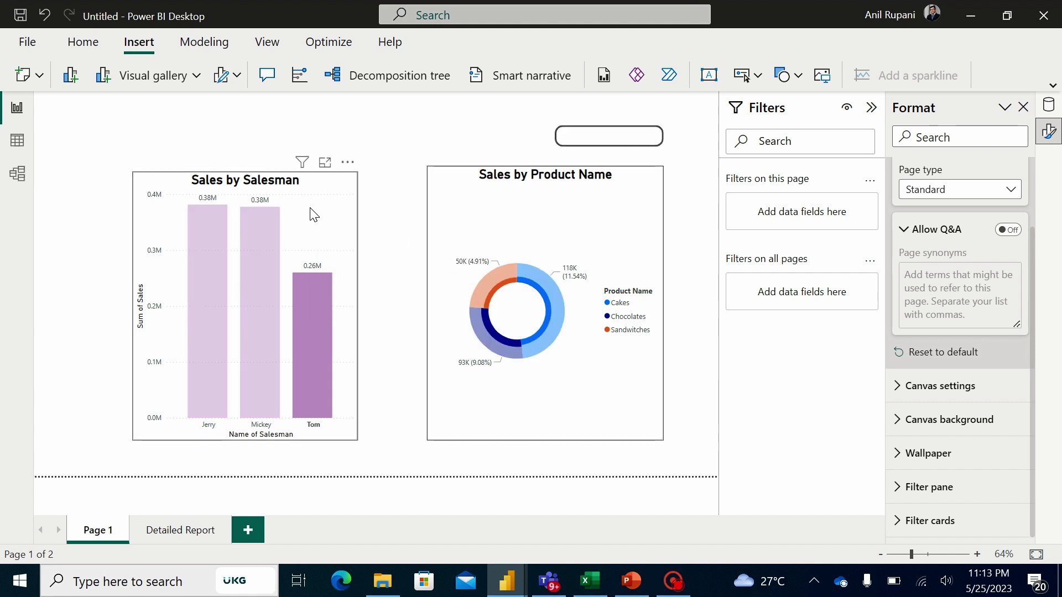
click(338, 219)
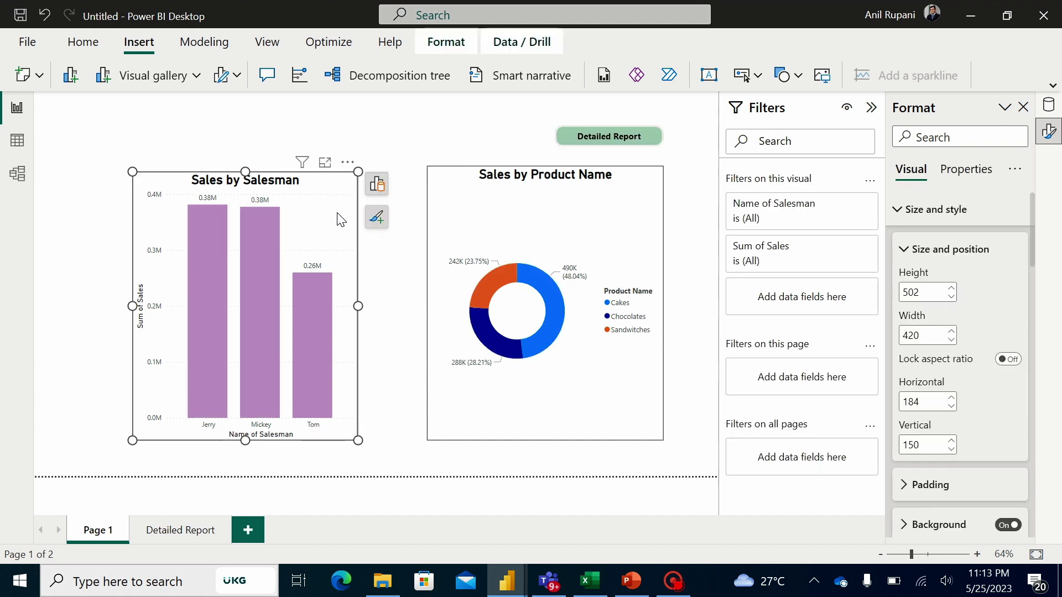
mouse_move(540, 282)
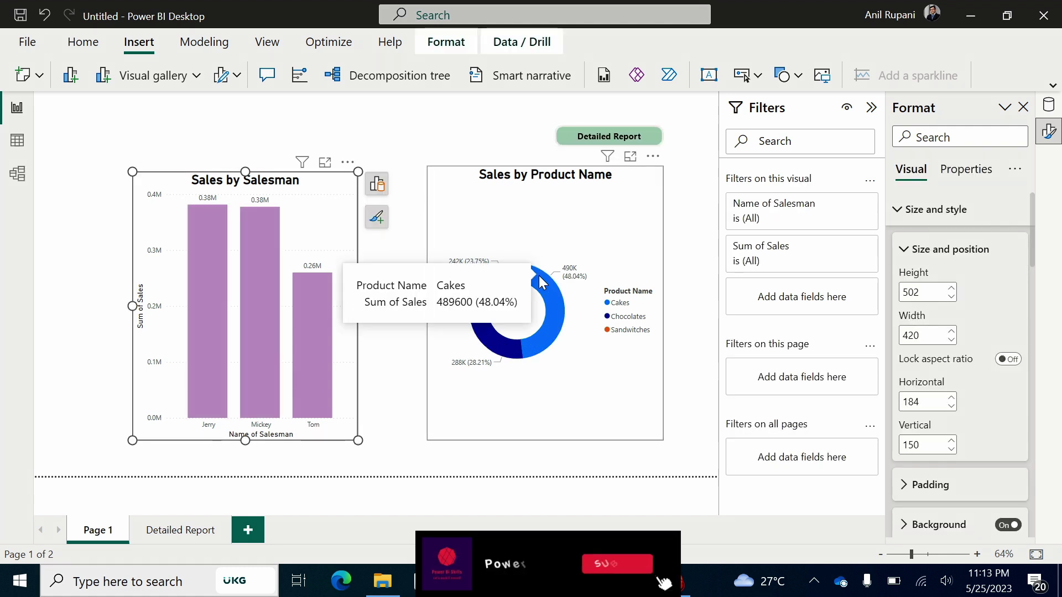
click(539, 282)
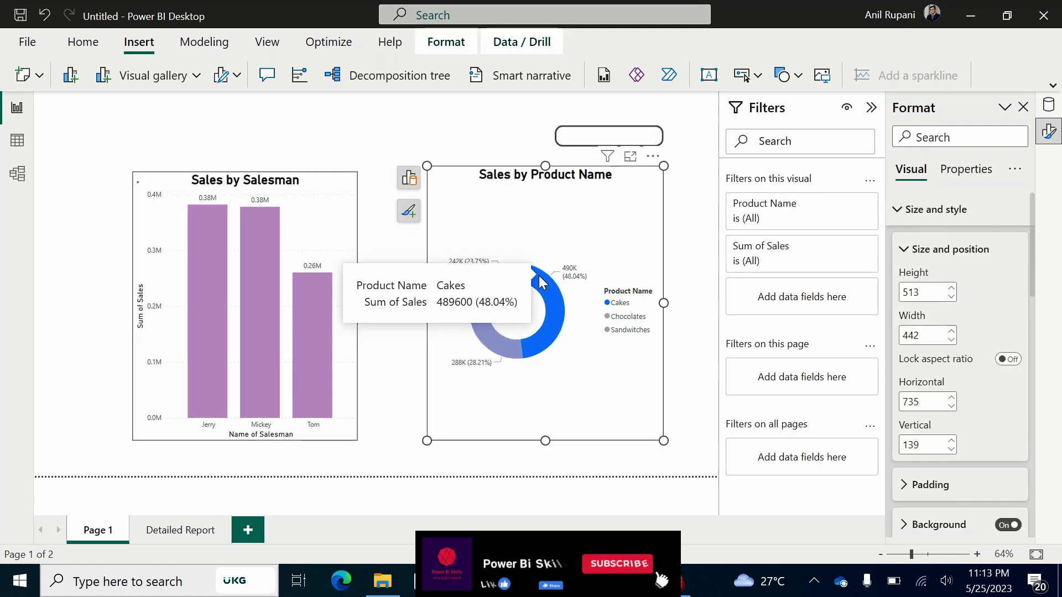
click(403, 117)
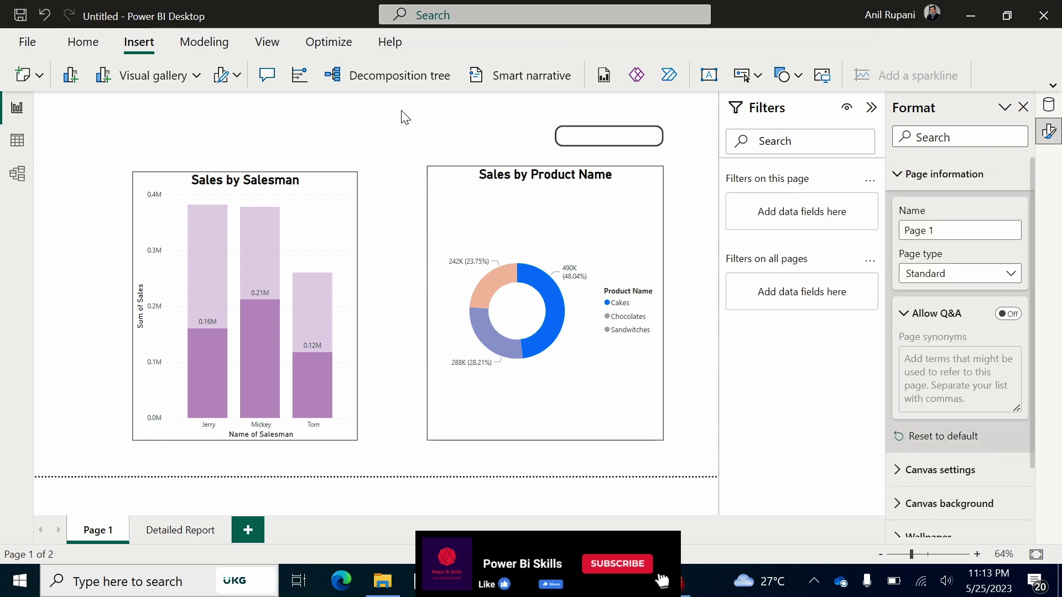
click(484, 233)
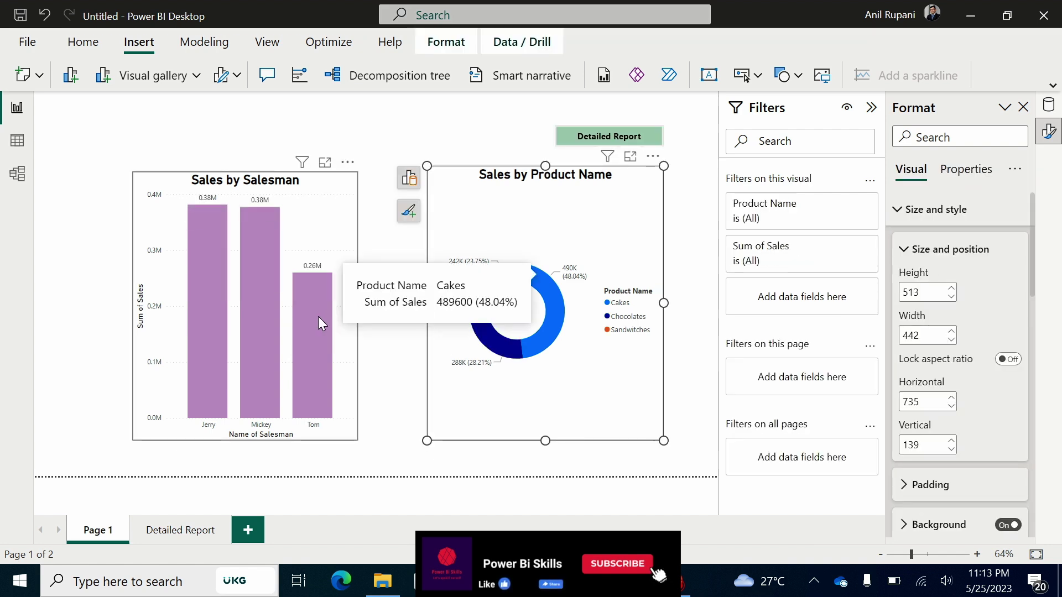
mouse_move(312, 349)
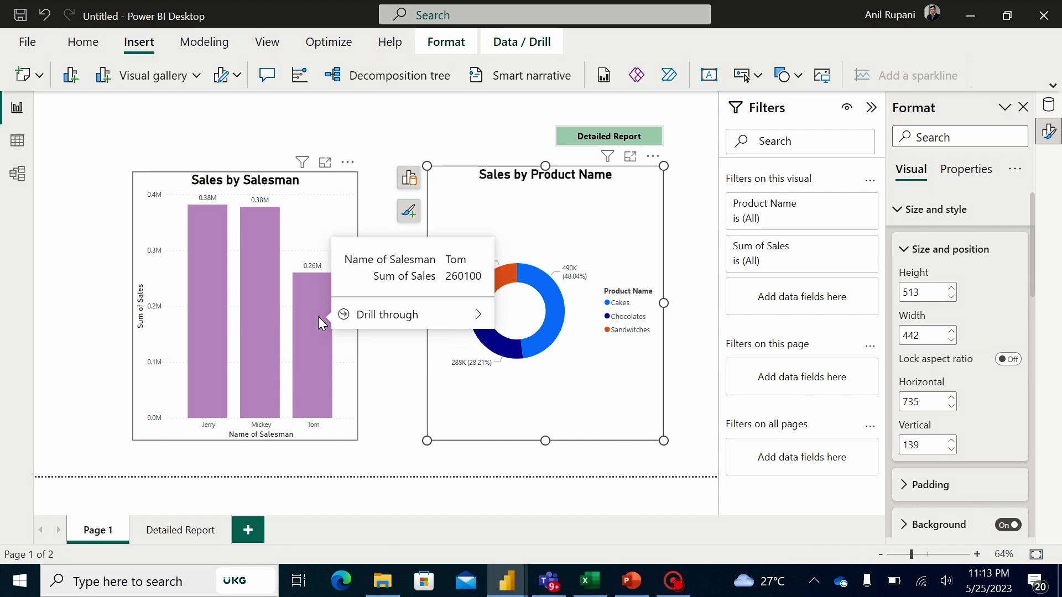
click(319, 322)
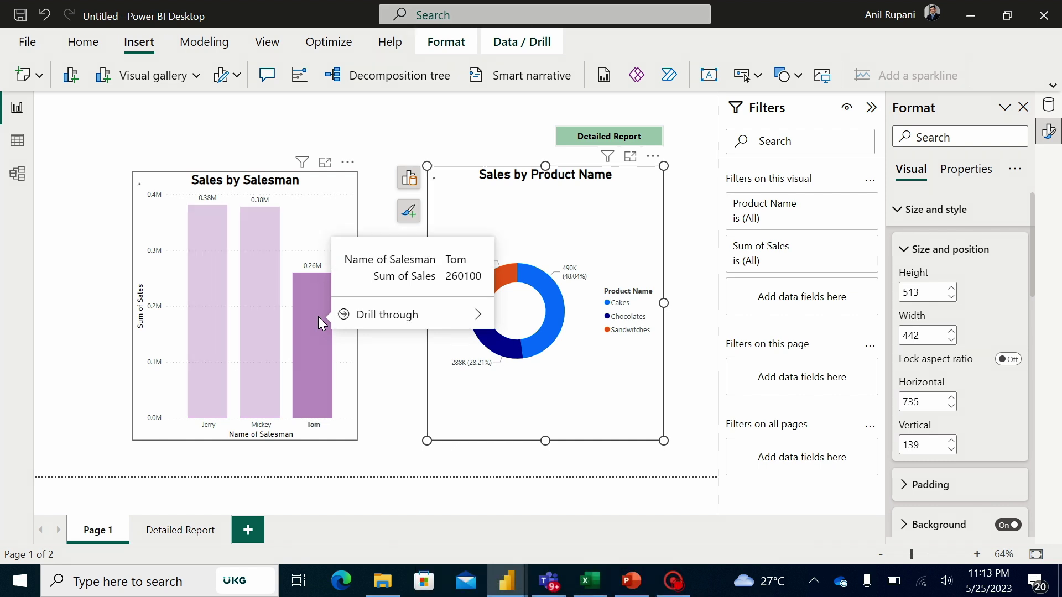
click(603, 223)
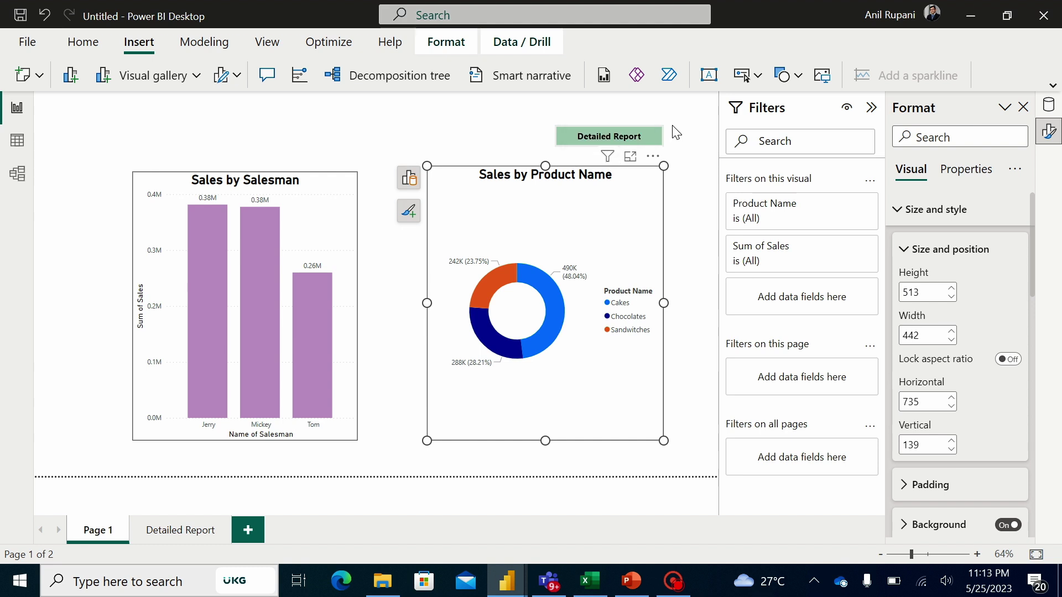
drag(1033, 279, 1044, 329)
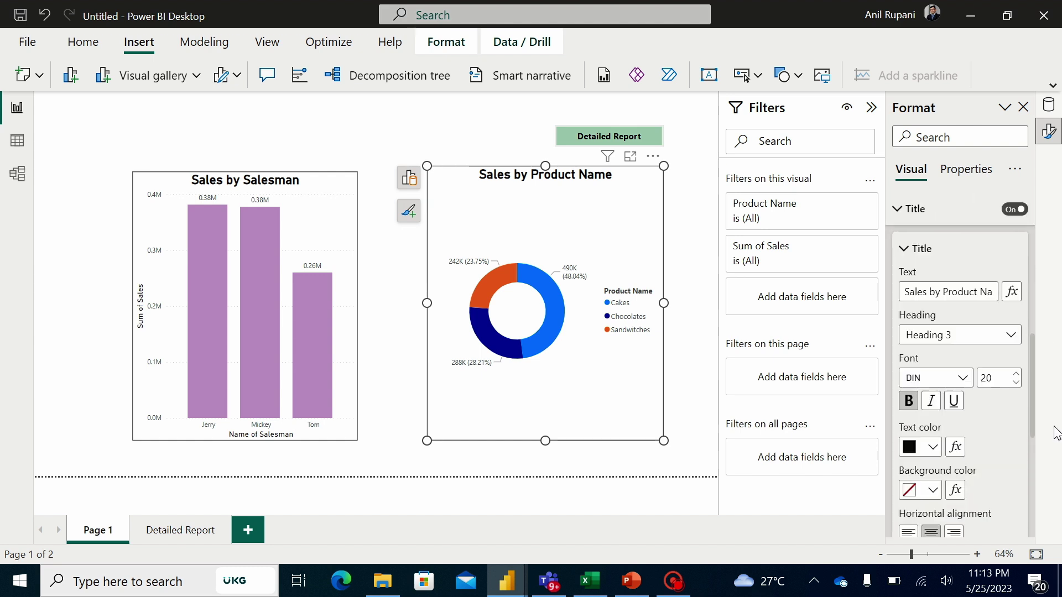
mouse_move(1043, 329)
mouse_down()
mouse_move(1055, 431)
mouse_move(1050, 272)
mouse_move(1046, 446)
mouse_up()
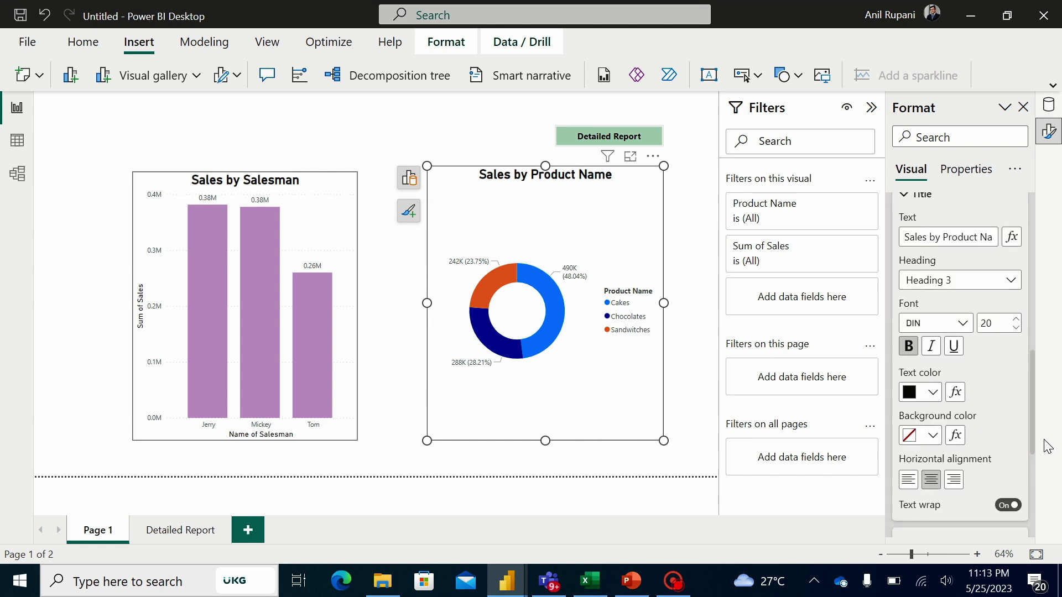
mouse_move(1046, 446)
mouse_down()
mouse_move(1043, 479)
mouse_move(1036, 309)
mouse_move(1023, 424)
mouse_up()
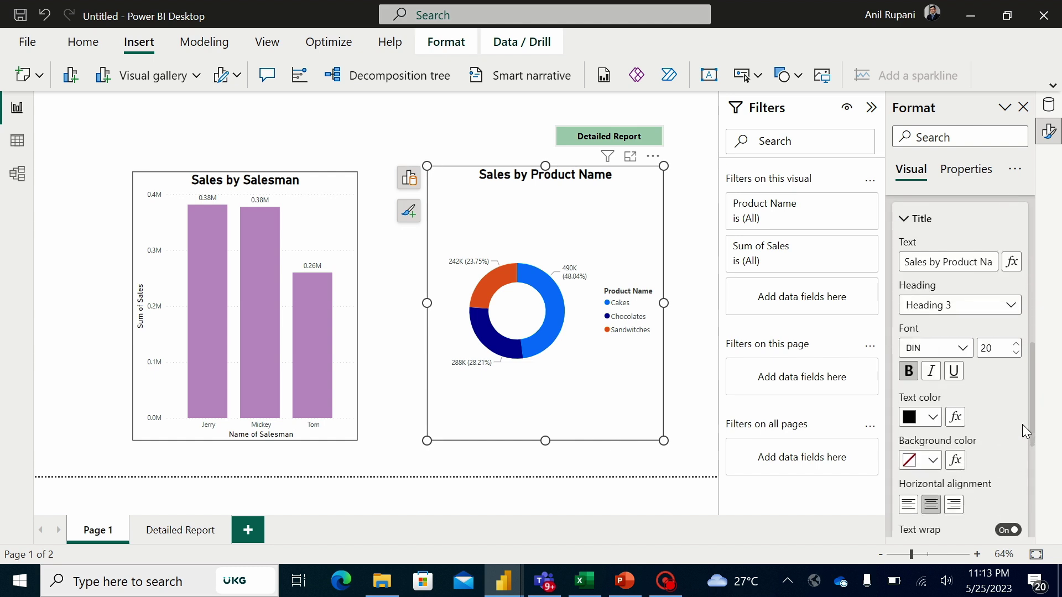
click(641, 140)
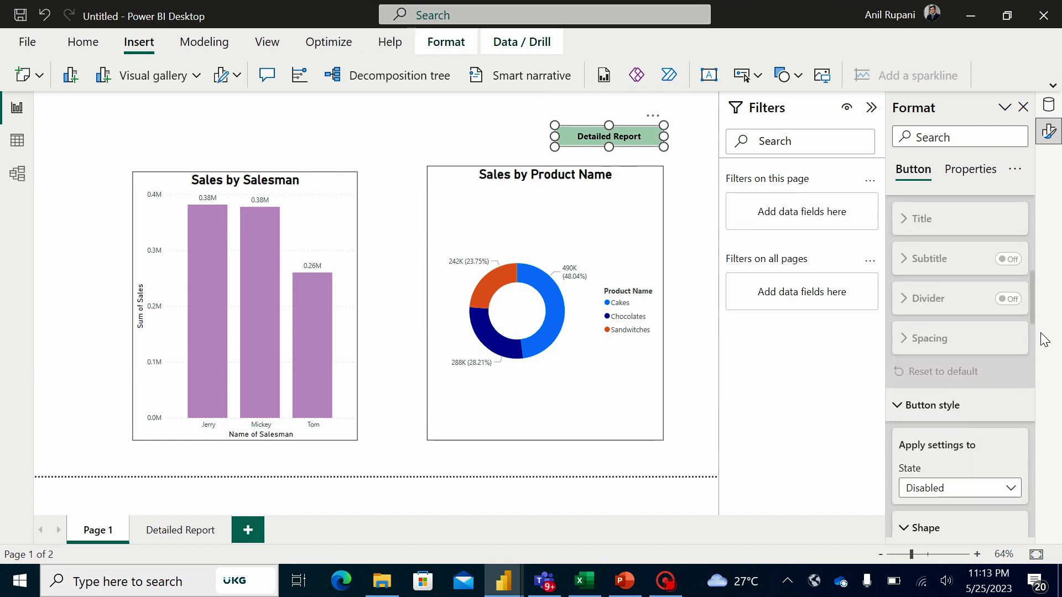
drag(1032, 306, 1035, 338)
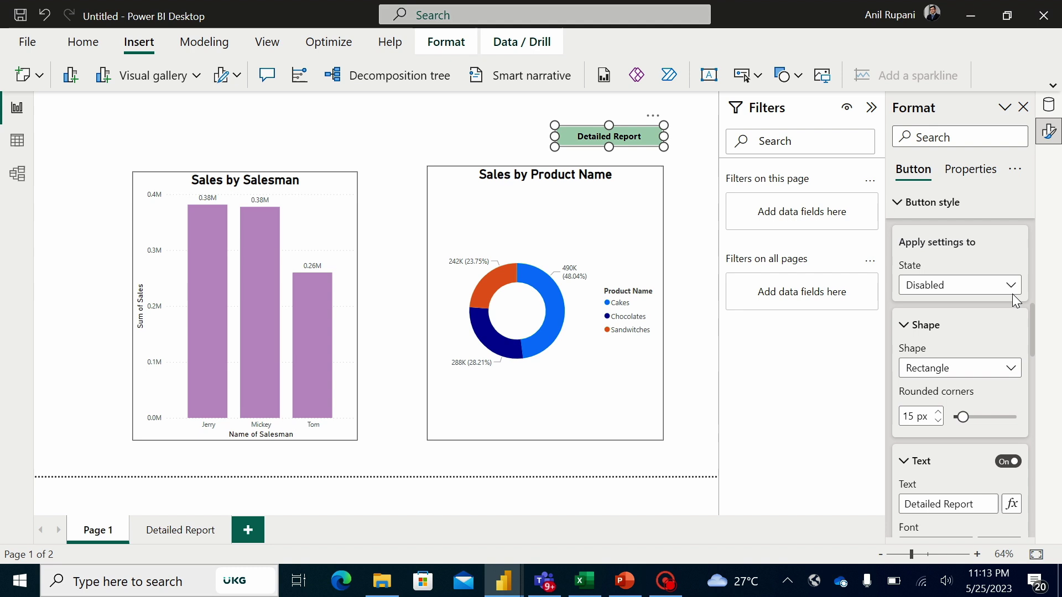
Round the button's default-state corners to 15 px
click(1010, 287)
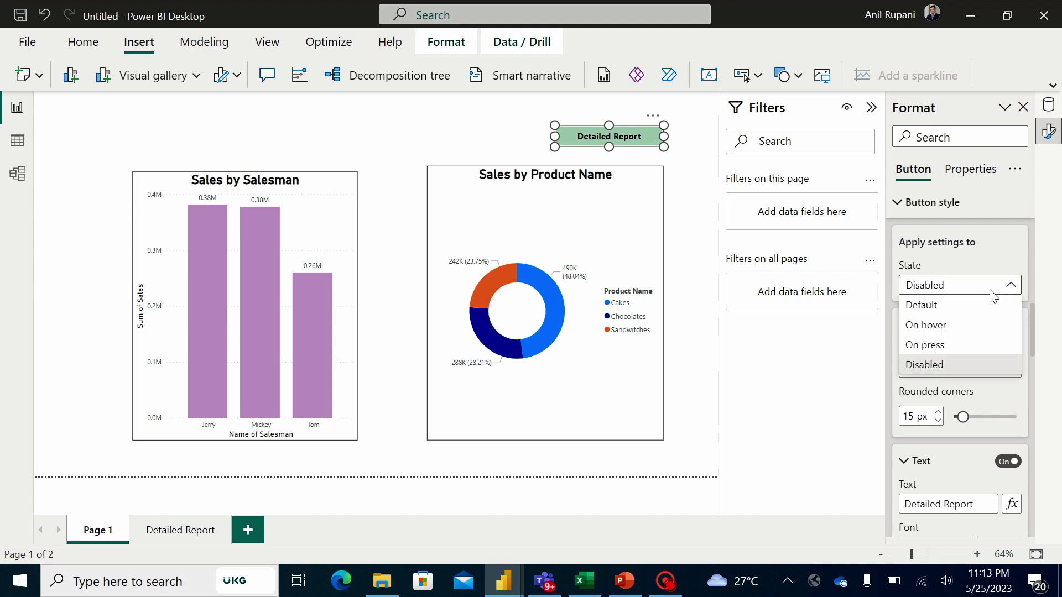
click(929, 306)
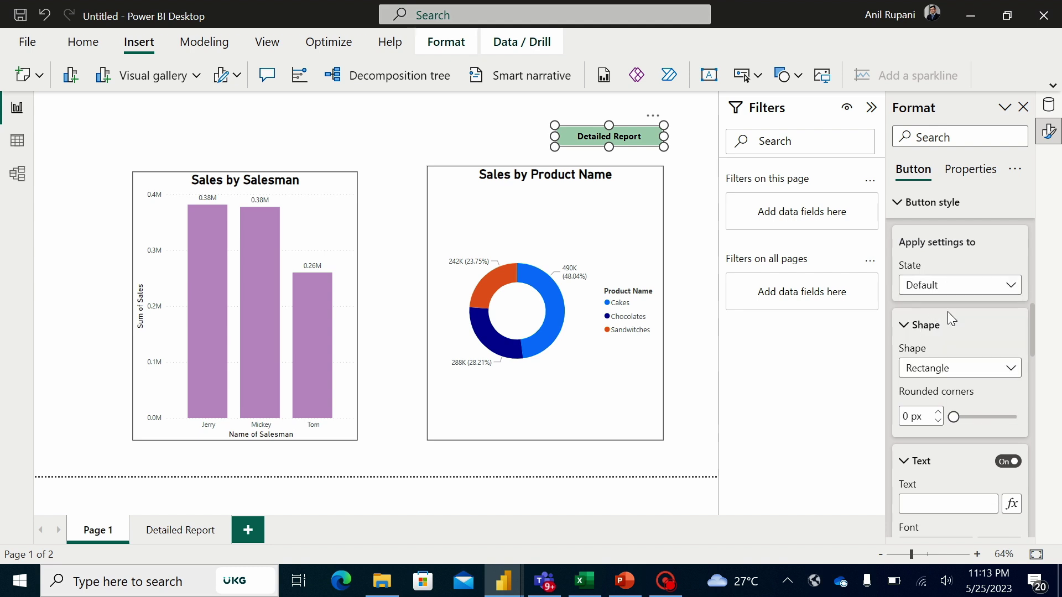
drag(1032, 327, 1032, 339)
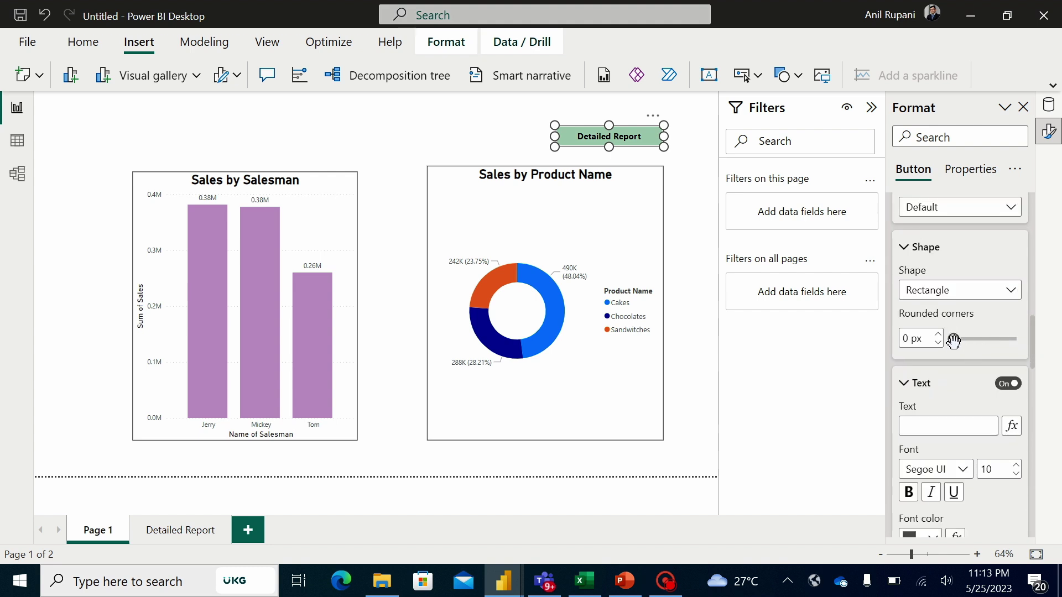
drag(954, 339, 963, 341)
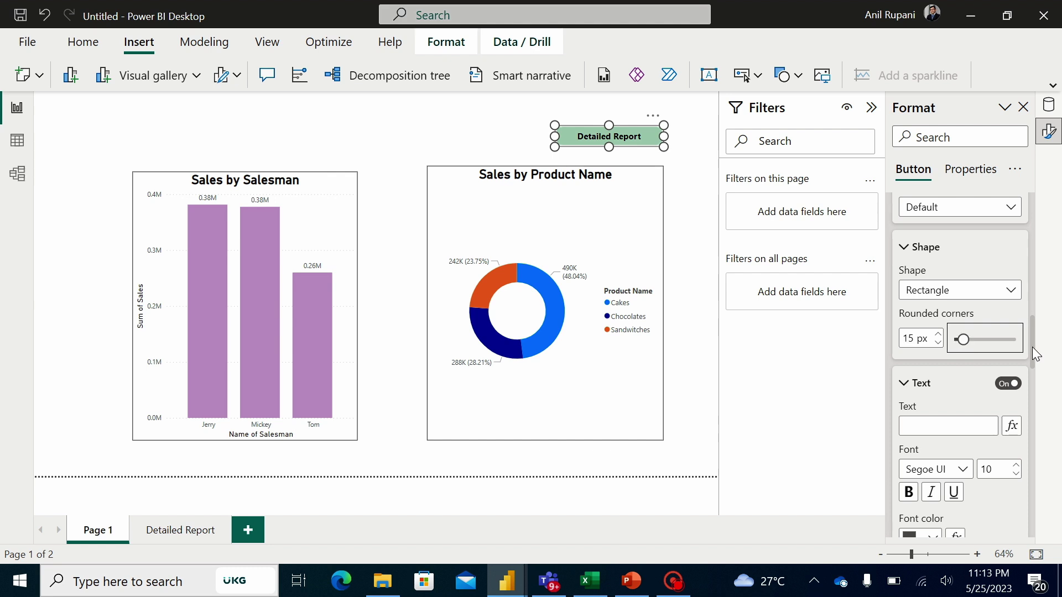
Make the 'Detailed Report' label bold and fill the button White 10% darker
click(923, 428)
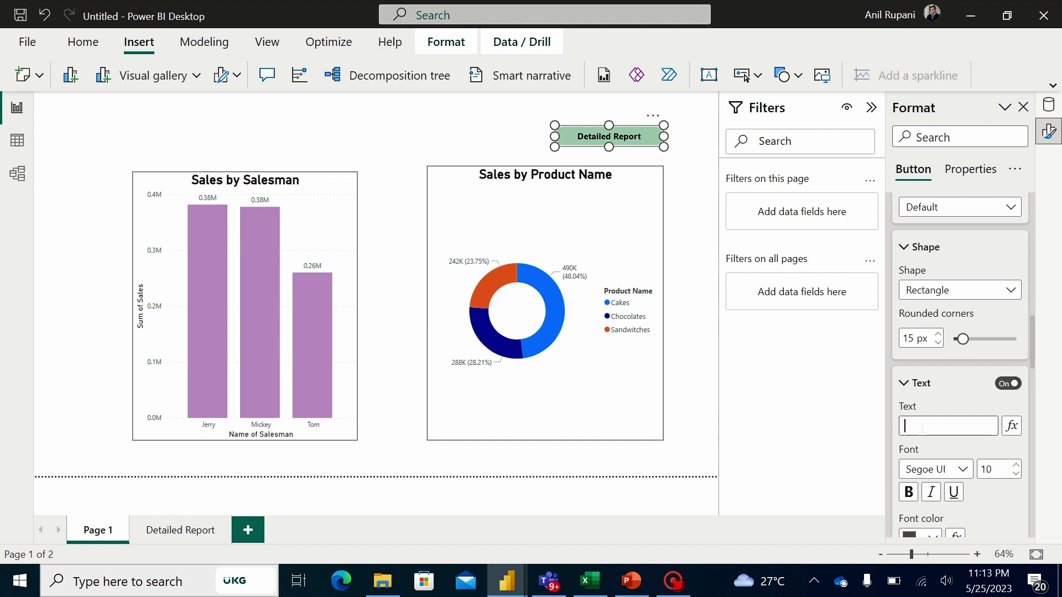
text(Detailed )
text(Report)
click(1034, 430)
click(908, 492)
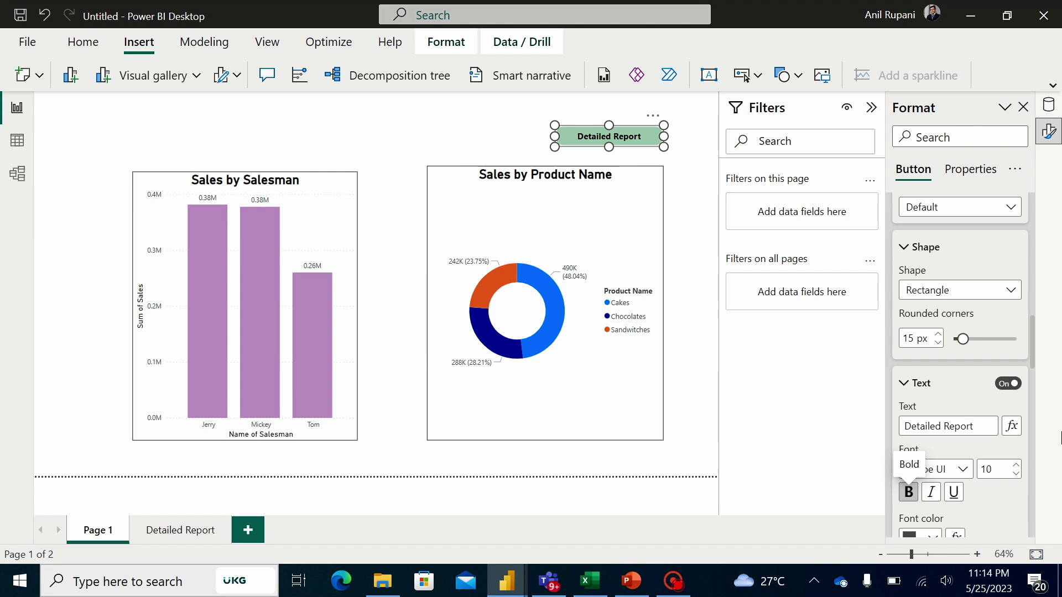
drag(1034, 359, 1033, 384)
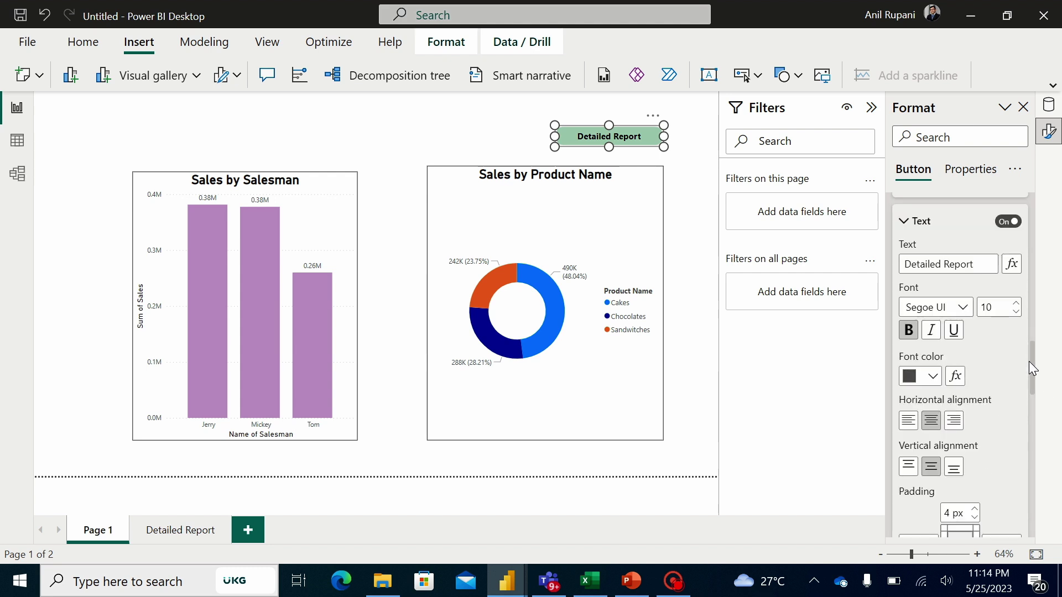
drag(1032, 371, 1037, 438)
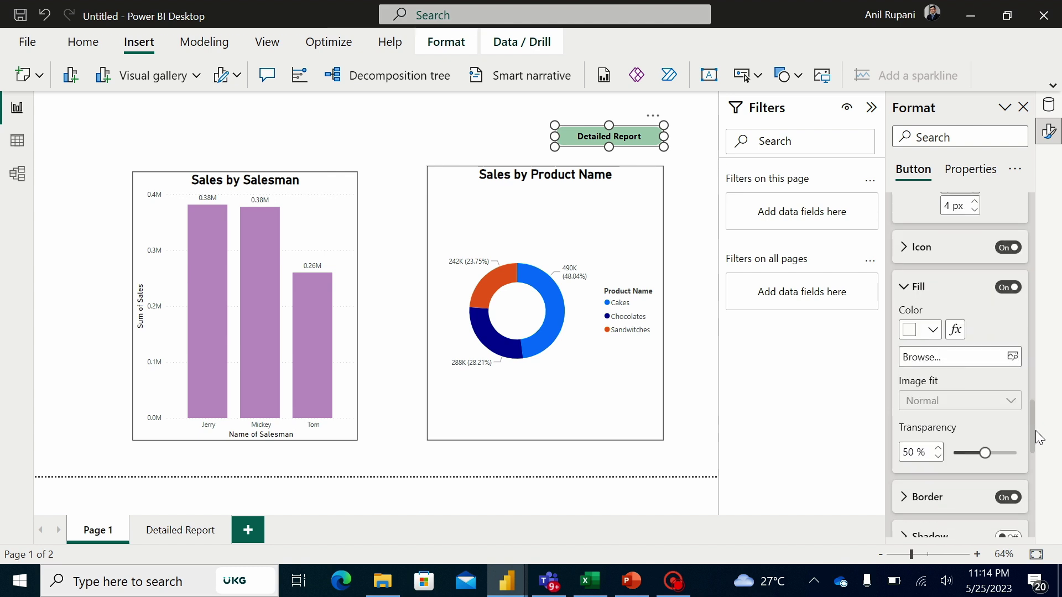
click(932, 320)
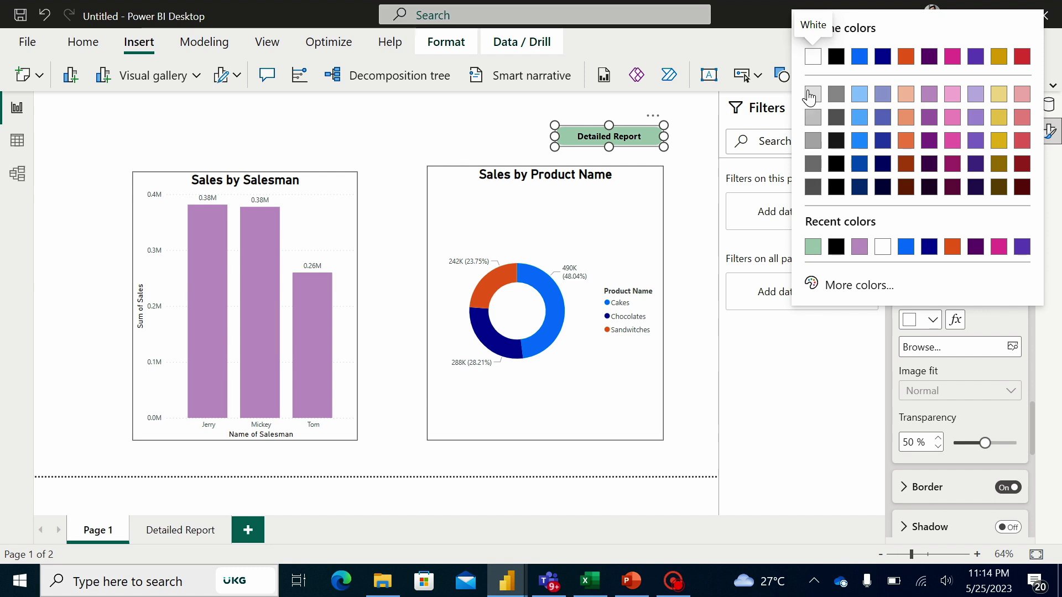
click(816, 101)
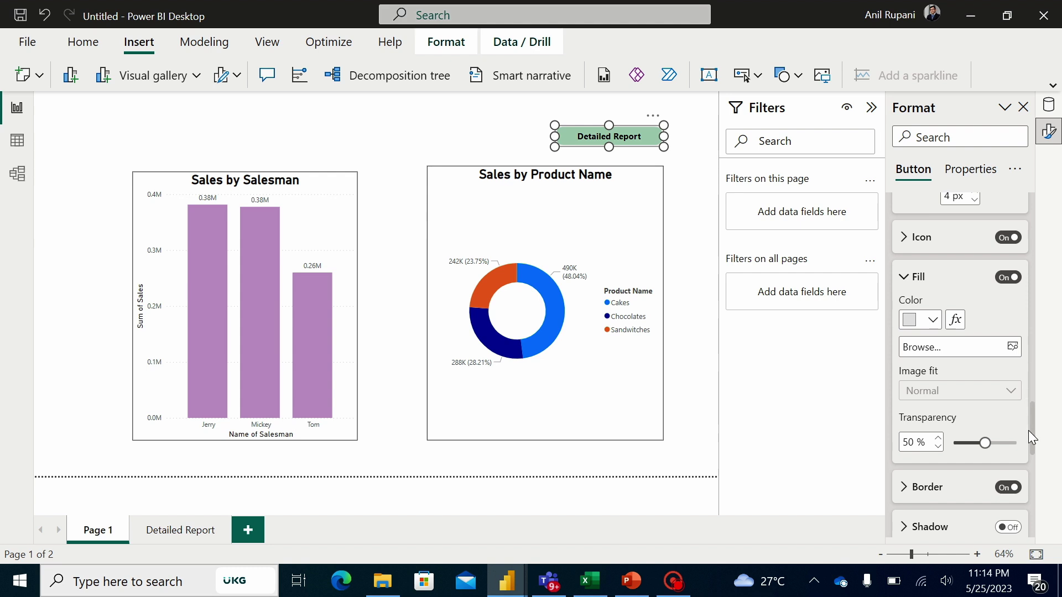
mouse_move(1031, 433)
mouse_down()
mouse_move(1037, 510)
mouse_move(1043, 309)
mouse_up()
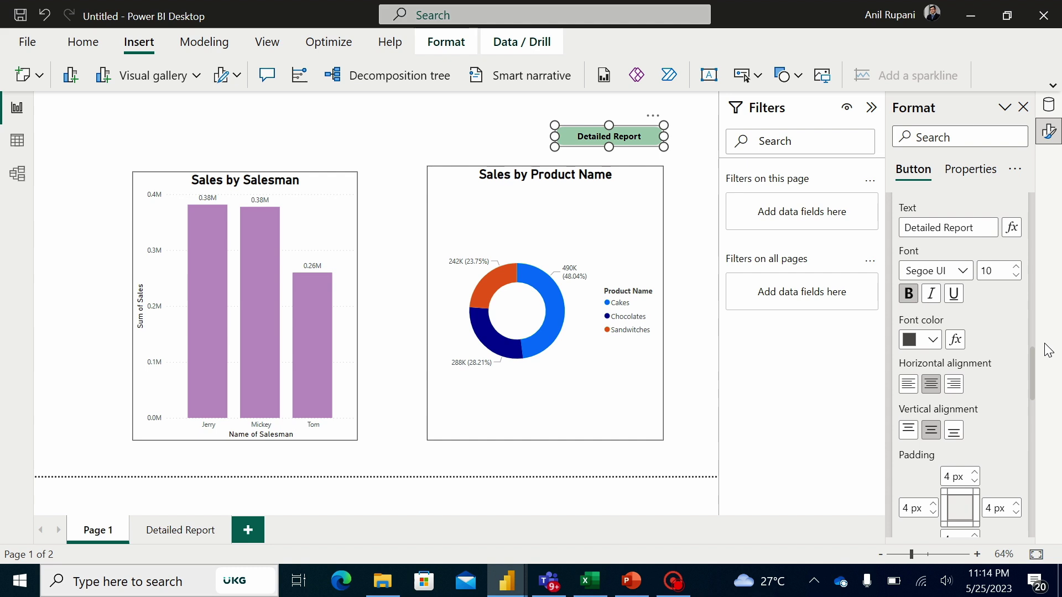
Deselect the button and select Jerry's bar in the Sales by Salesman chart
click(682, 221)
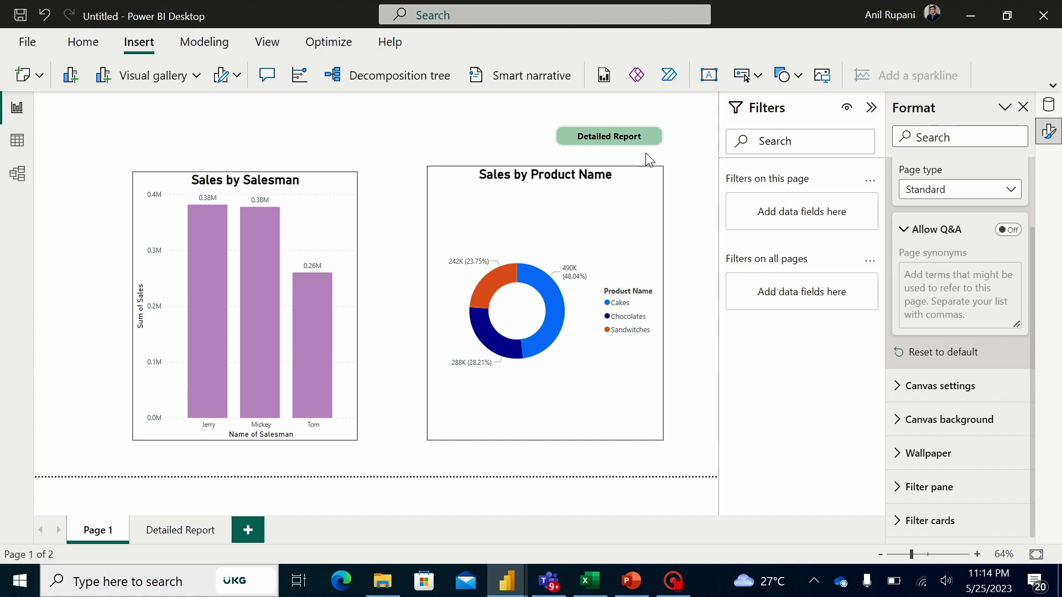
mouse_move(207, 311)
click(205, 272)
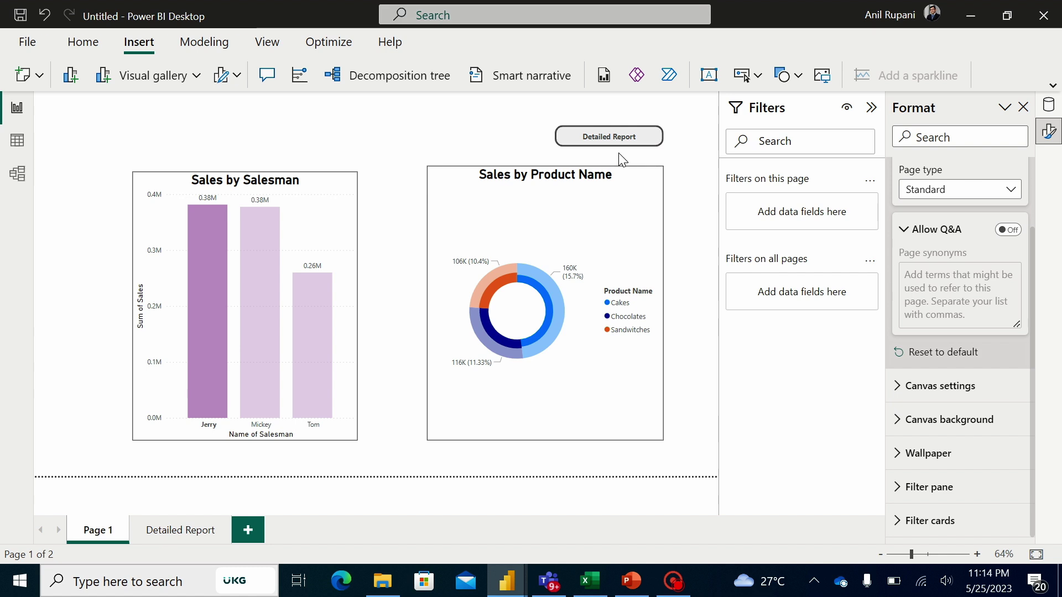
Drill through to Jerry's sales, widen the detail table, and return to Page 1
ctrl+click(608, 141)
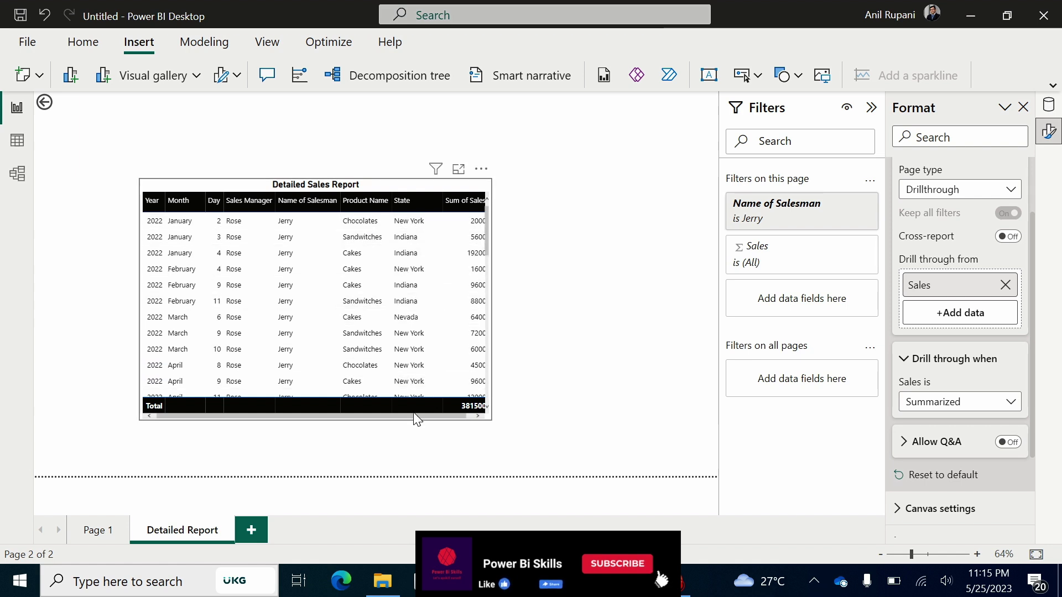
drag(438, 416, 465, 416)
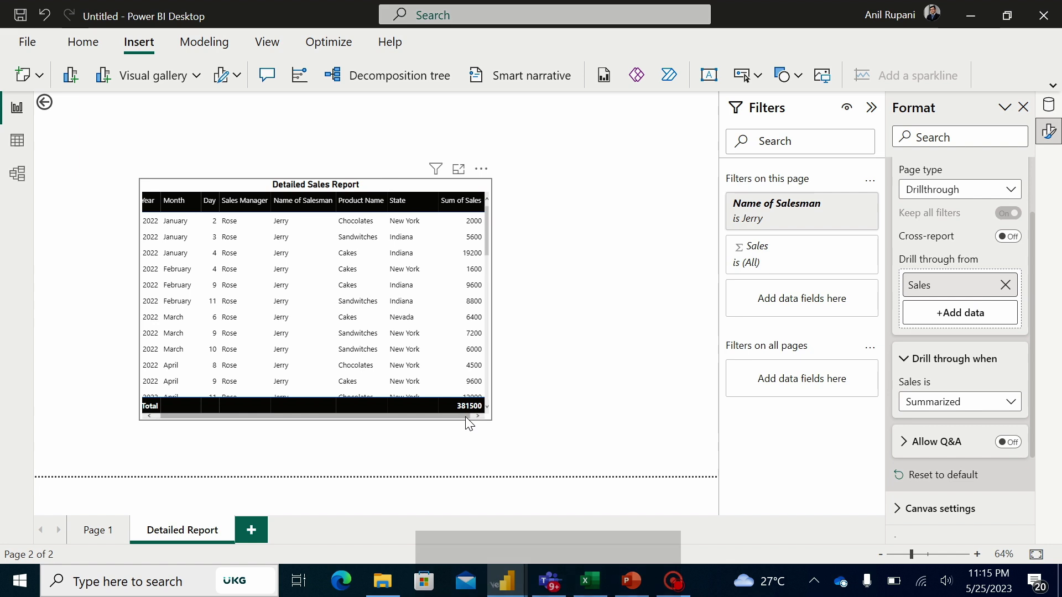
click(493, 298)
drag(492, 297, 538, 297)
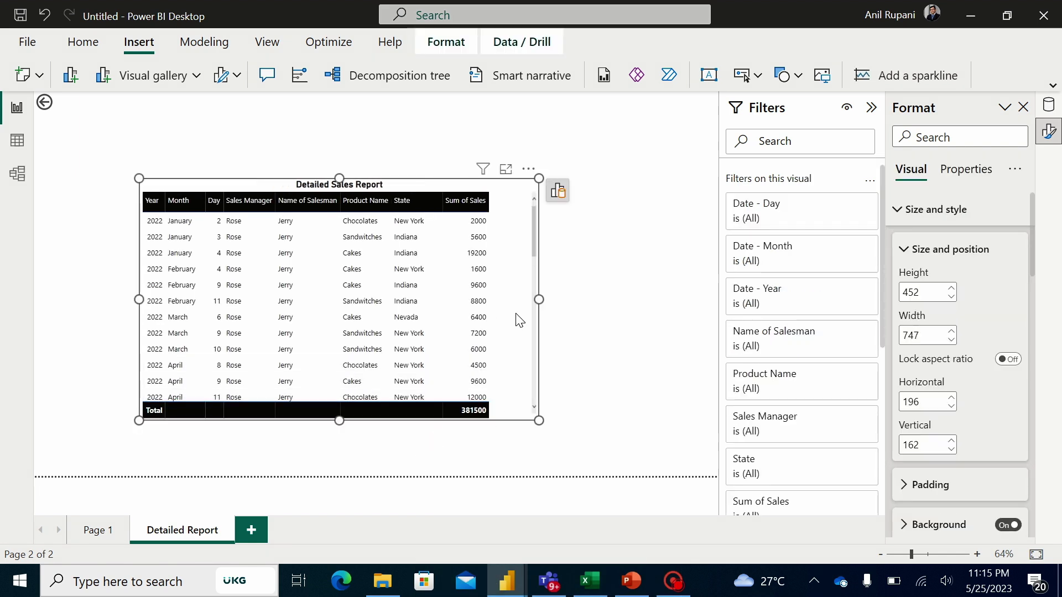
mouse_move(533, 232)
mouse_down()
mouse_move(536, 314)
mouse_move(538, 225)
mouse_up()
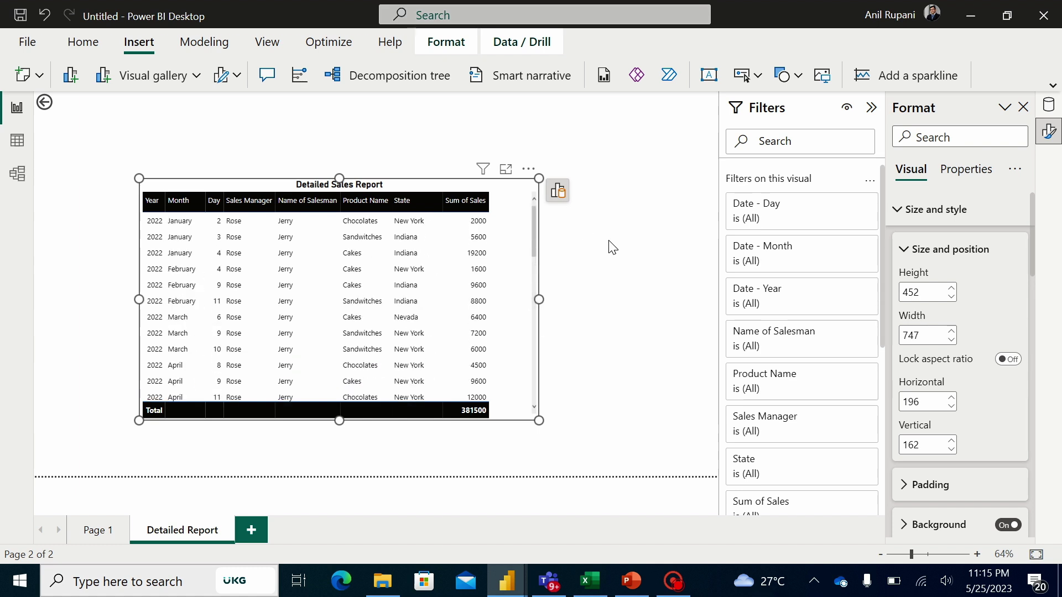
ctrl+click(43, 103)
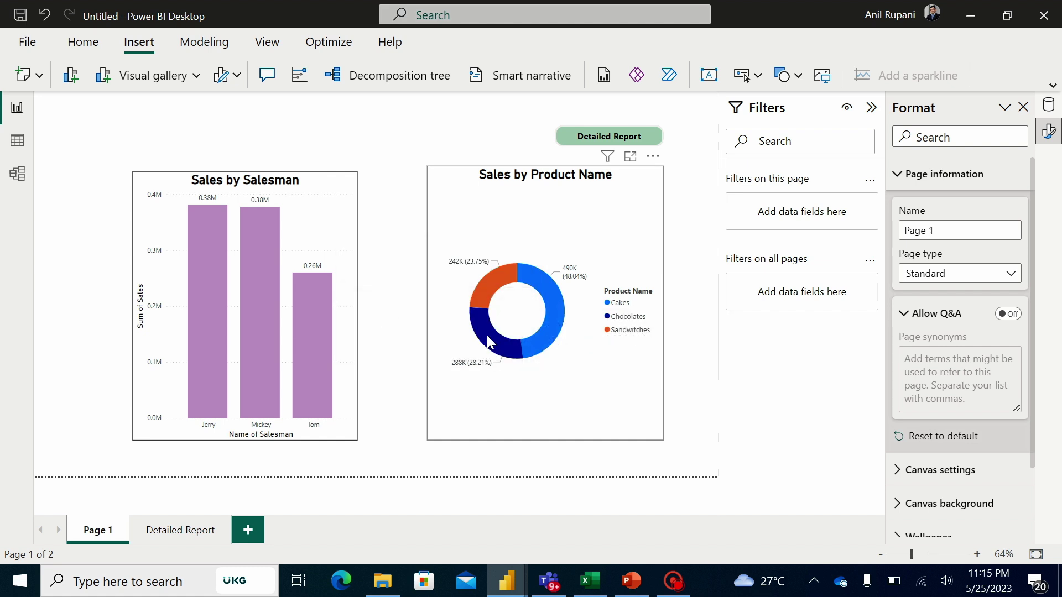
mouse_move(489, 336)
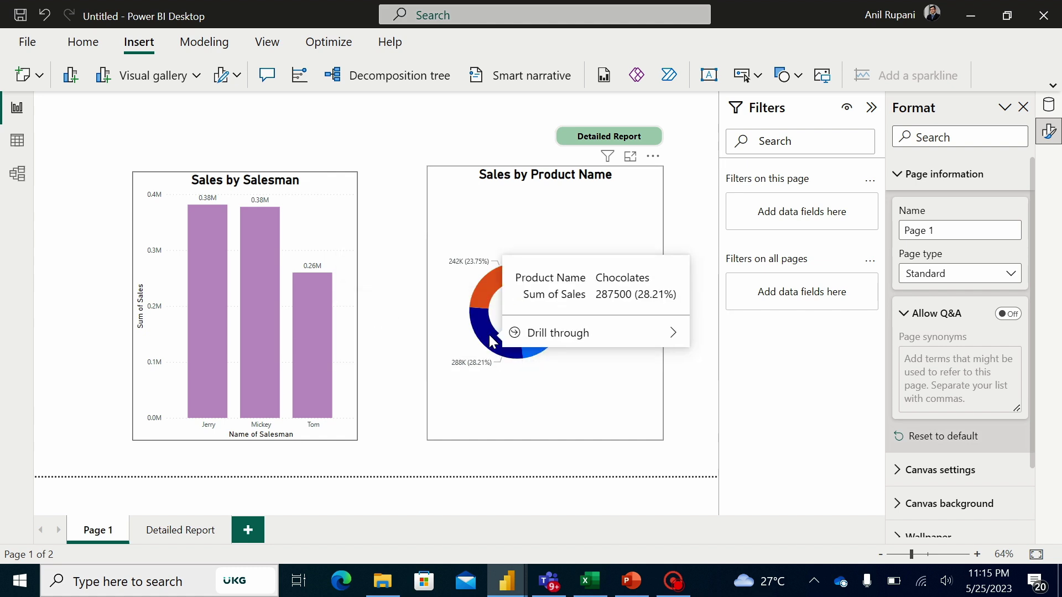
Select the Chocolates slice in the Sales by Product Name donut
click(489, 340)
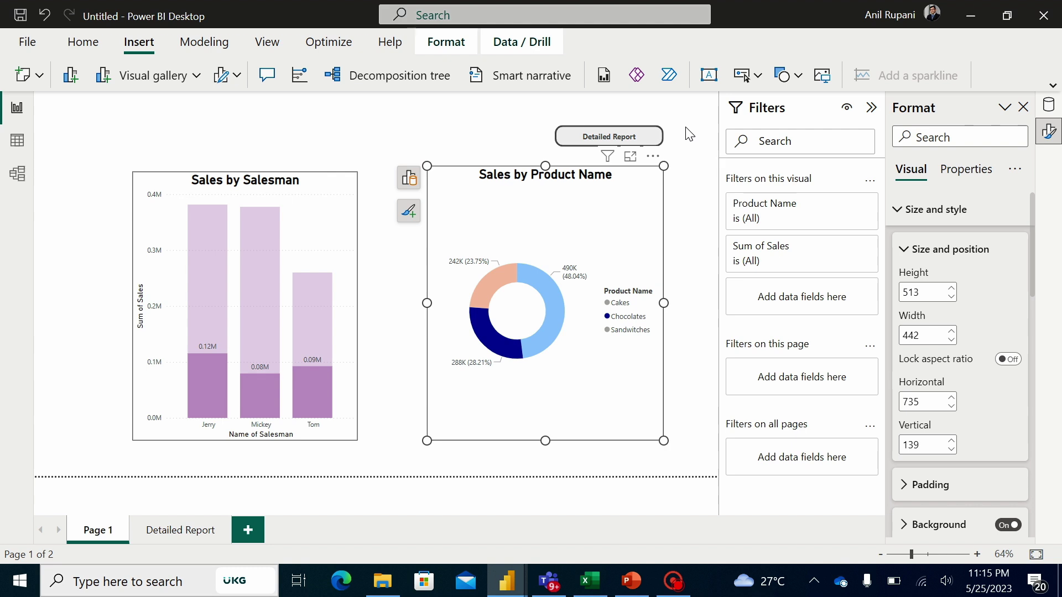
Drill through on Chocolates and select the detail table totalling 287,500
ctrl+click(610, 138)
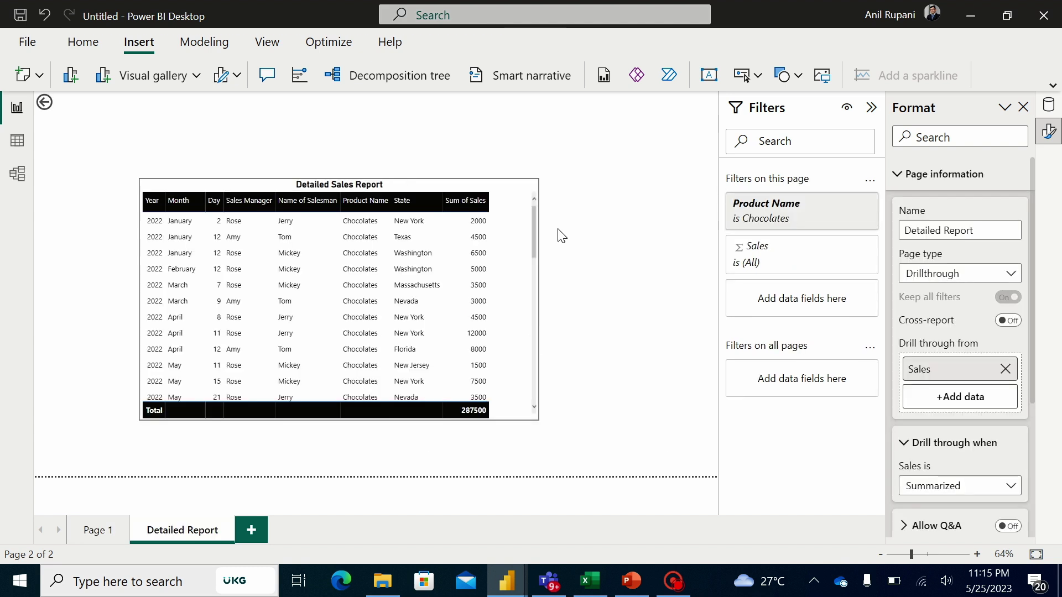
mouse_move(533, 227)
mouse_down()
mouse_move(525, 380)
mouse_move(533, 230)
mouse_up()
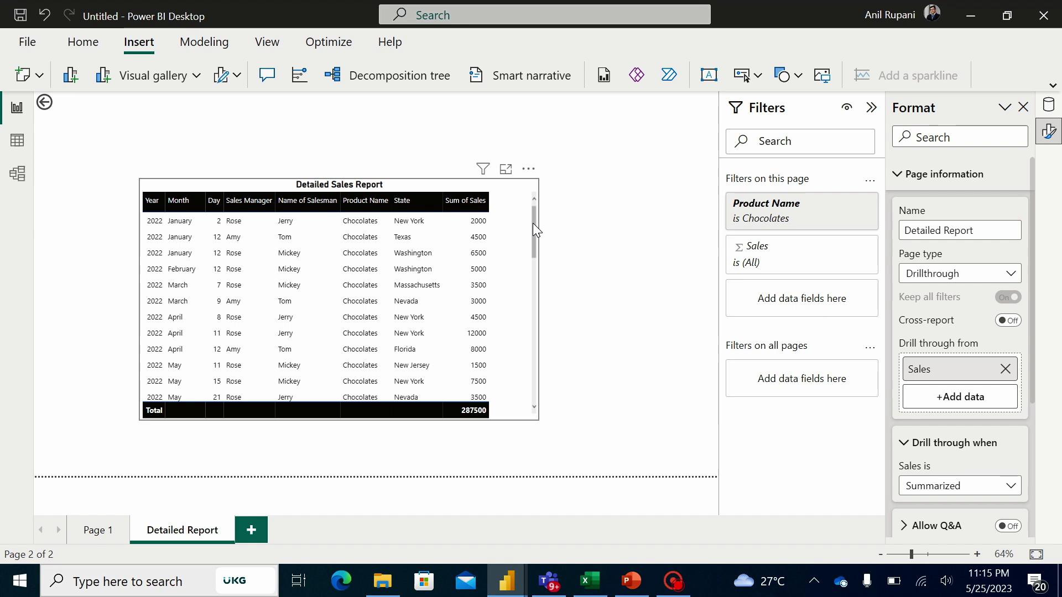
click(533, 224)
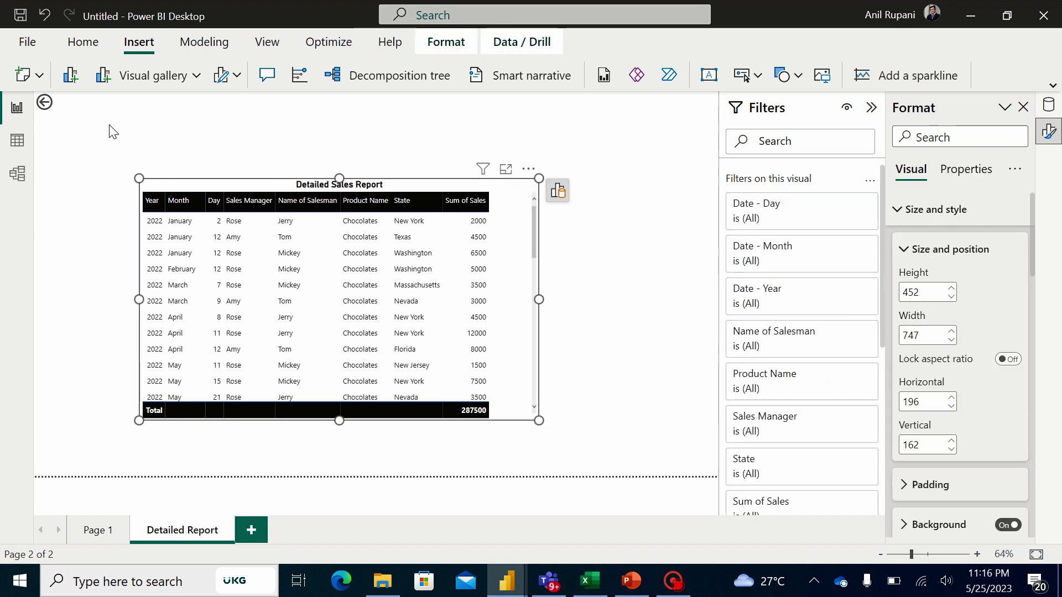
Return from the Detailed Report page to Page 1 with the back arrow
ctrl+click(45, 106)
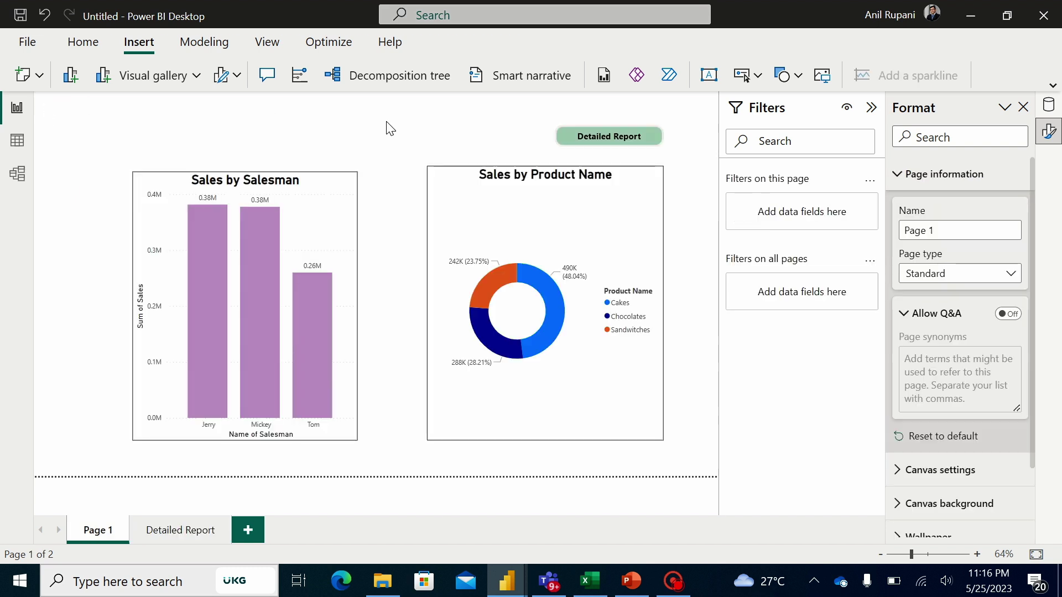